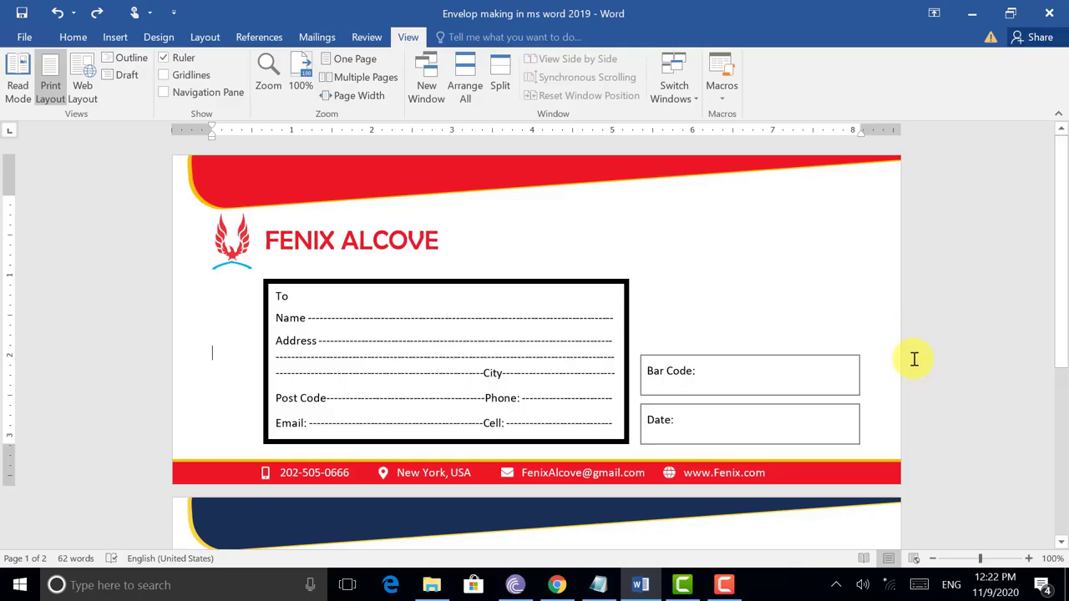
Show the Info page for the 'Envelop making in ms word 2019' document.
{"action": "left_click", "coordinate": [25, 37]}
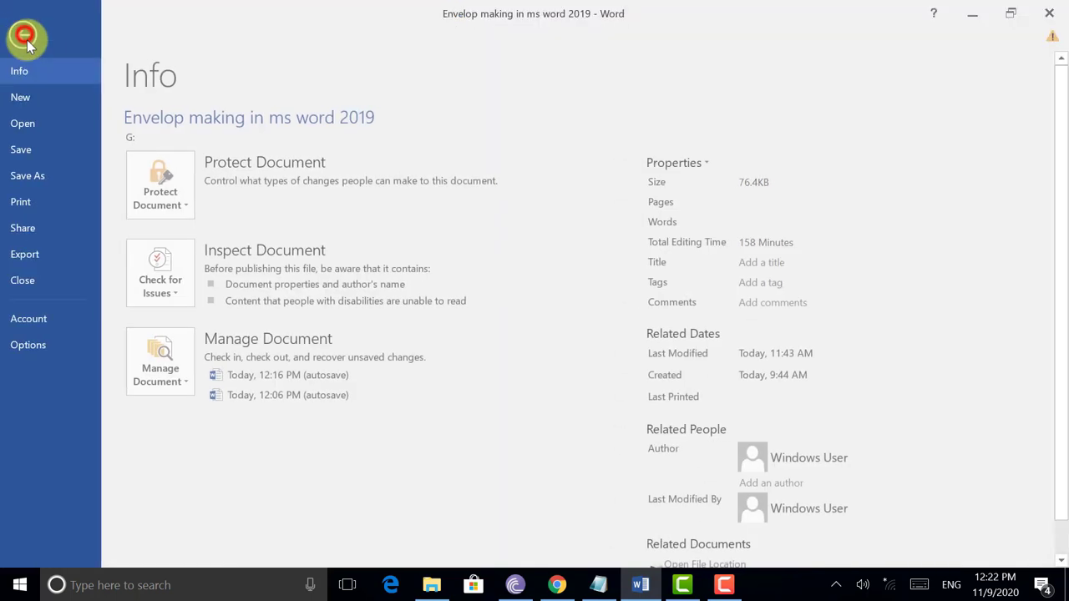
Create a new blank document and apply Narrow margins.
{"action": "left_click", "coordinate": [53, 105]}
{"action": "left_click", "coordinate": [178, 237]}
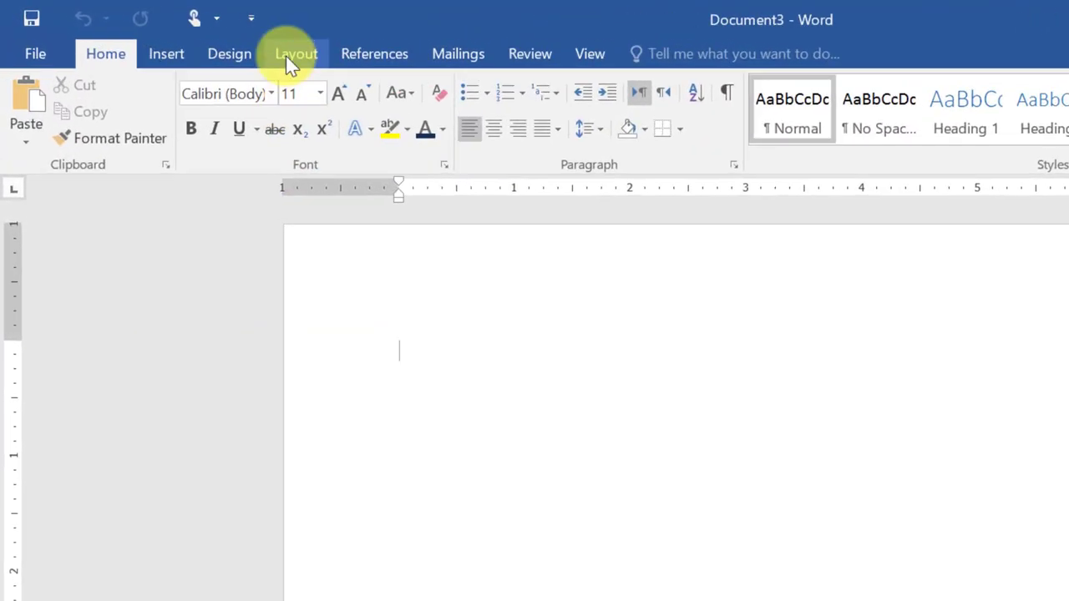
{"action": "left_click", "coordinate": [201, 40]}
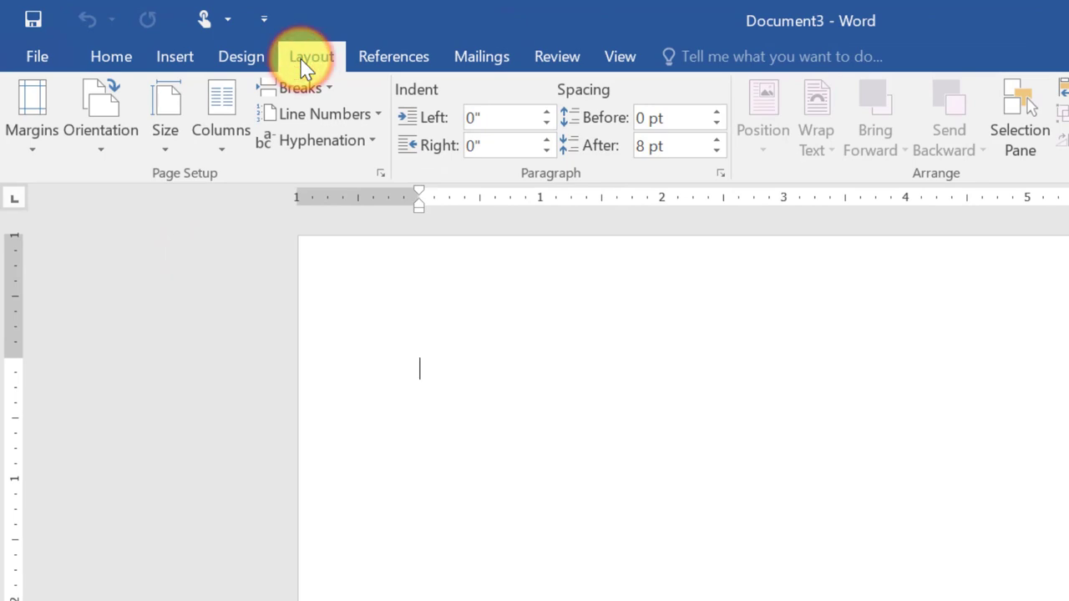
{"action": "left_click", "coordinate": [34, 146]}
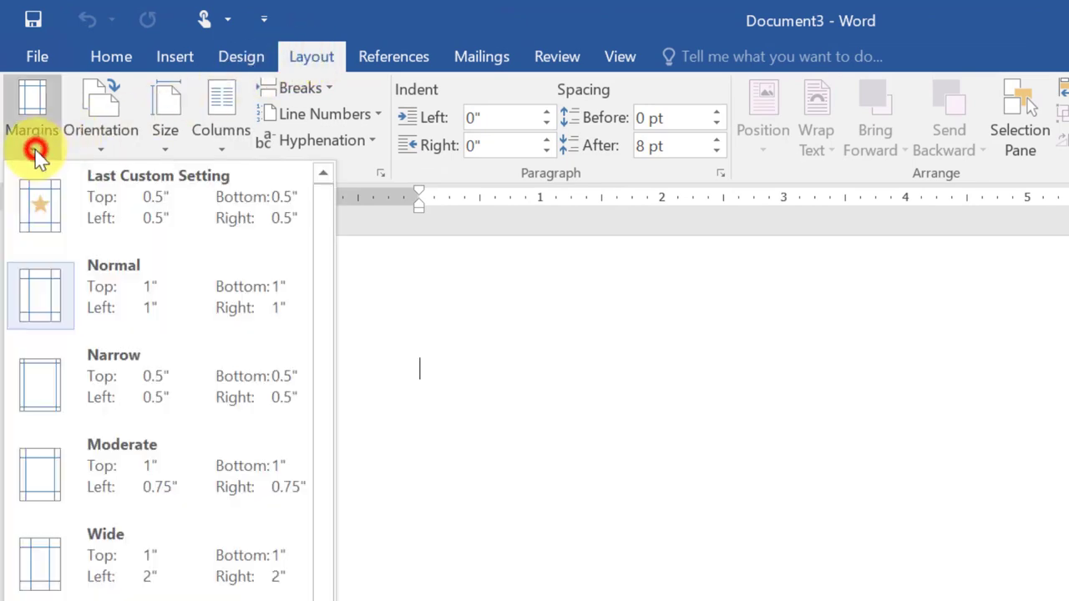
{"action": "left_click", "coordinate": [52, 410]}
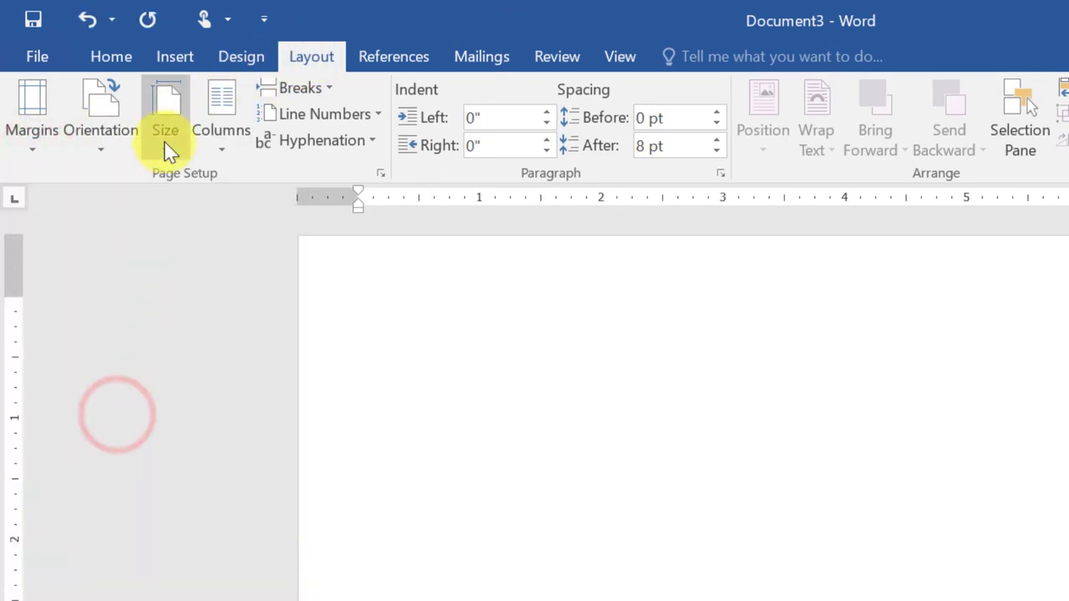
Set a custom page size of 9.1 by 4.123 inches.
{"action": "left_click", "coordinate": [166, 143]}
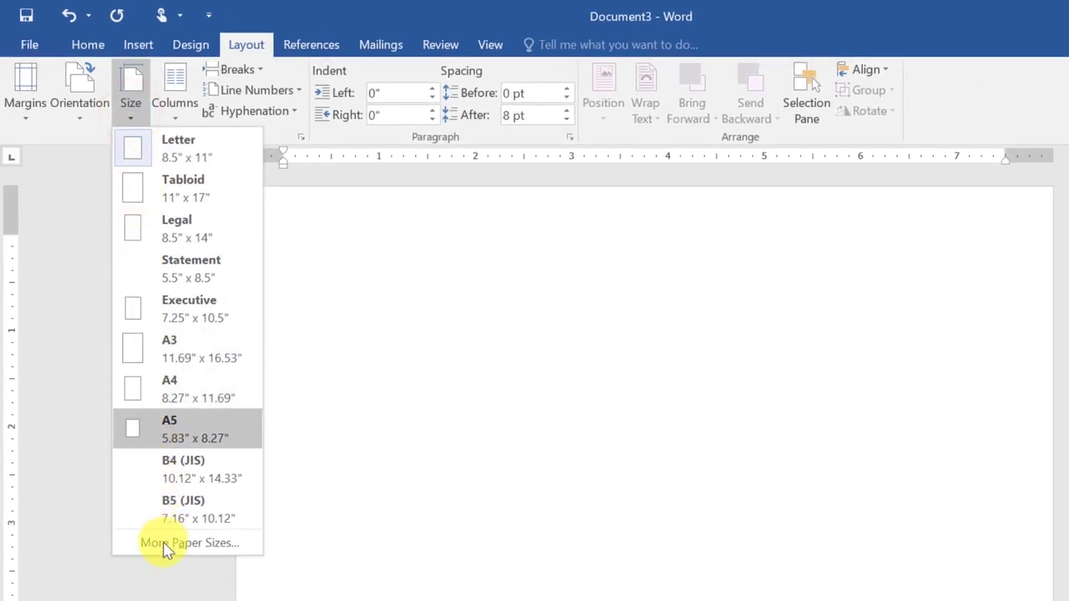
{"action": "left_click", "coordinate": [166, 544]}
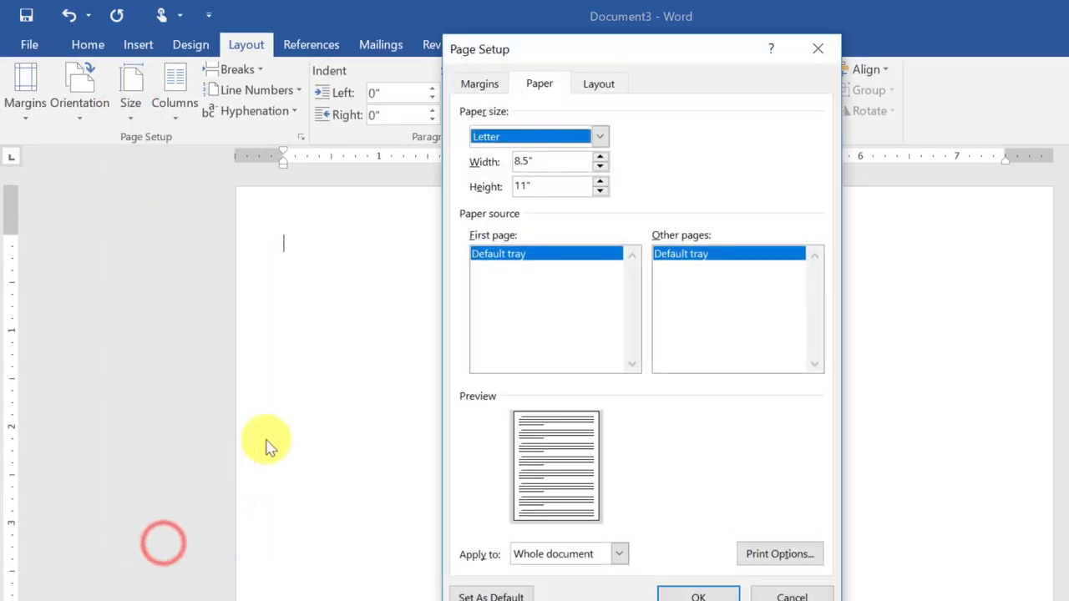
{"action": "left_click_drag", "start_coordinate": [545, 157], "coordinate": [491, 162]}
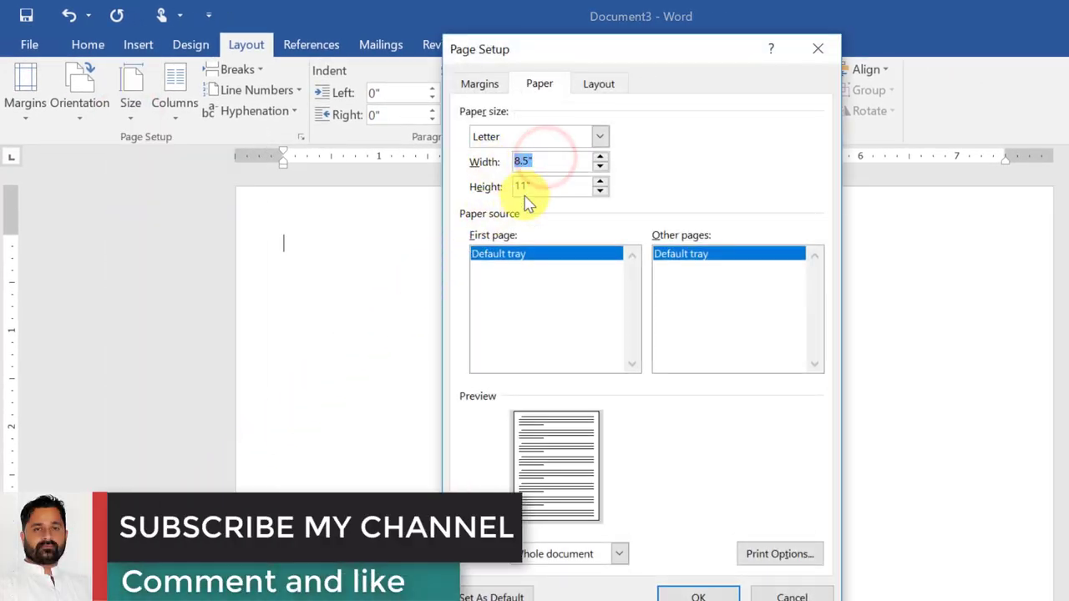
{"action": "type", "text": "9.1"}
{"action": "left_click_drag", "start_coordinate": [542, 188], "coordinate": [511, 192]}
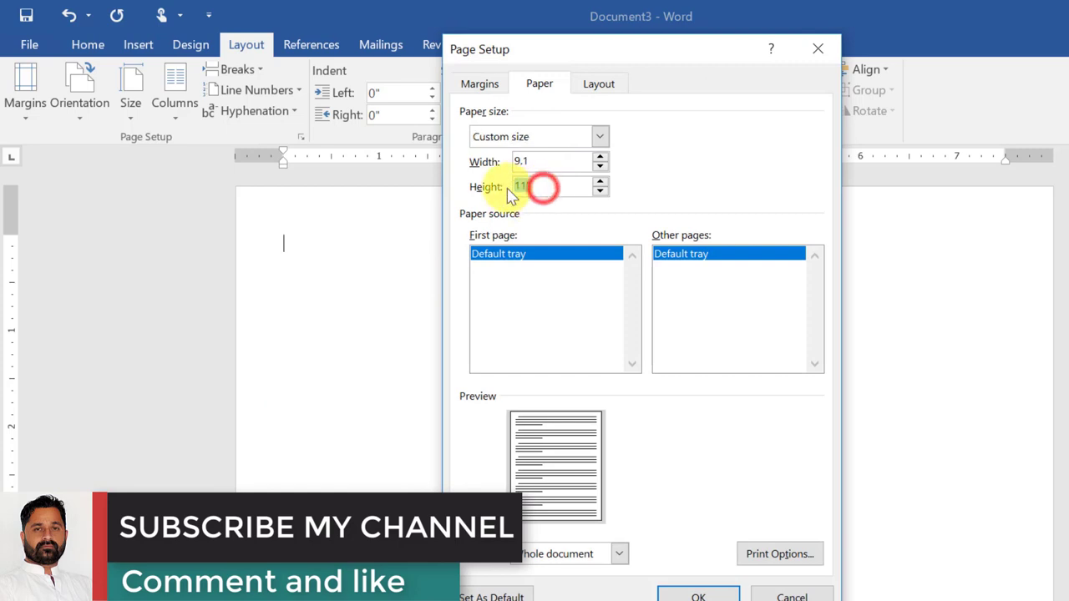
{"action": "type", "text": "3"}
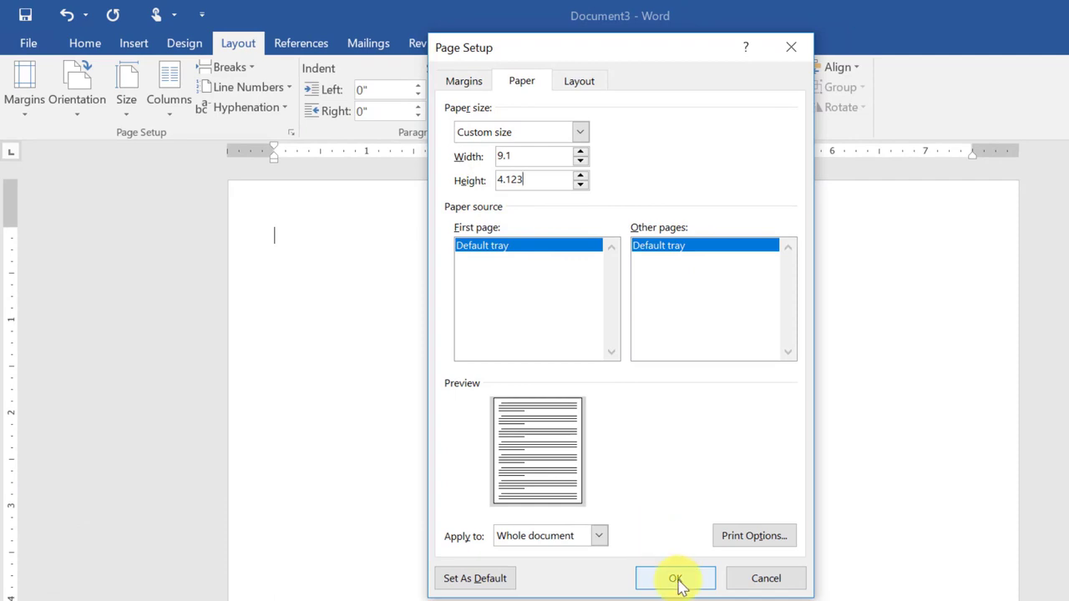
{"action": "left_click", "coordinate": [676, 580]}
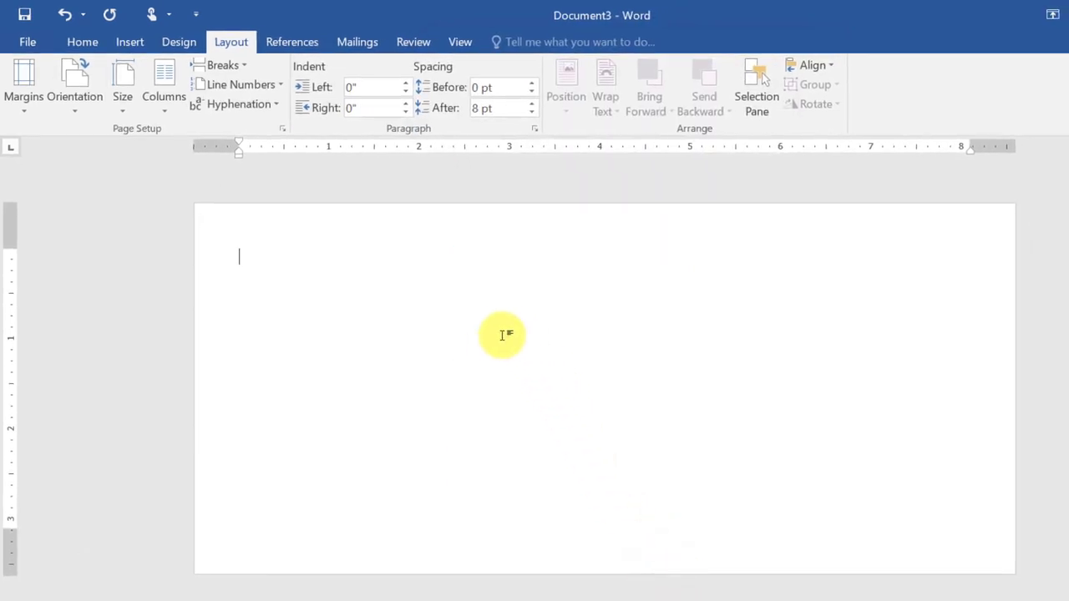
Insert a rounded rectangle and set its width to 9.3 inches.
{"action": "left_click", "coordinate": [492, 335]}
{"action": "left_click", "coordinate": [127, 42]}
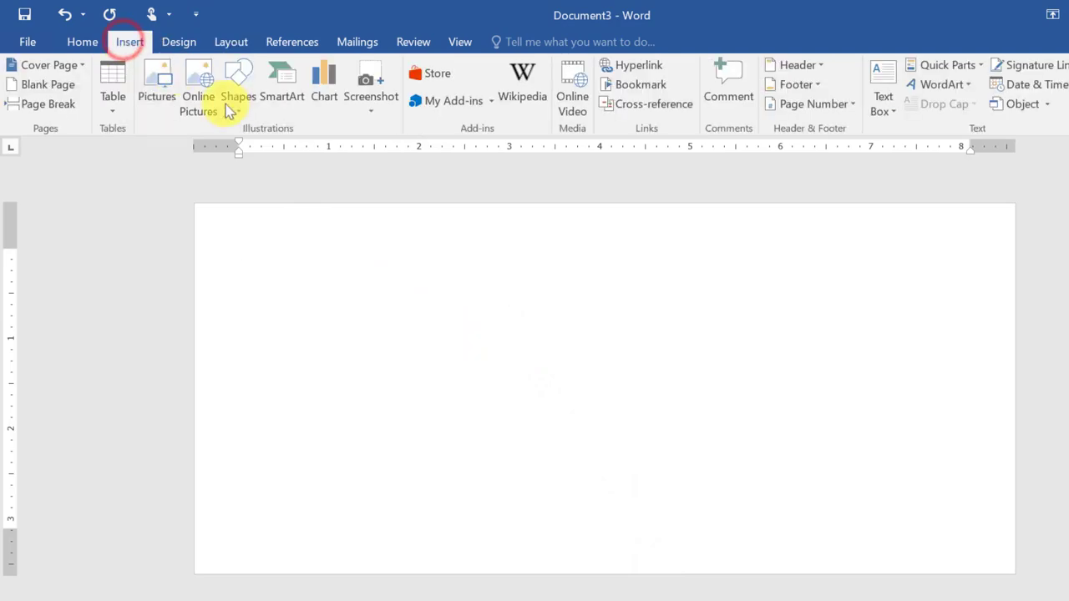
{"action": "left_click", "coordinate": [238, 107]}
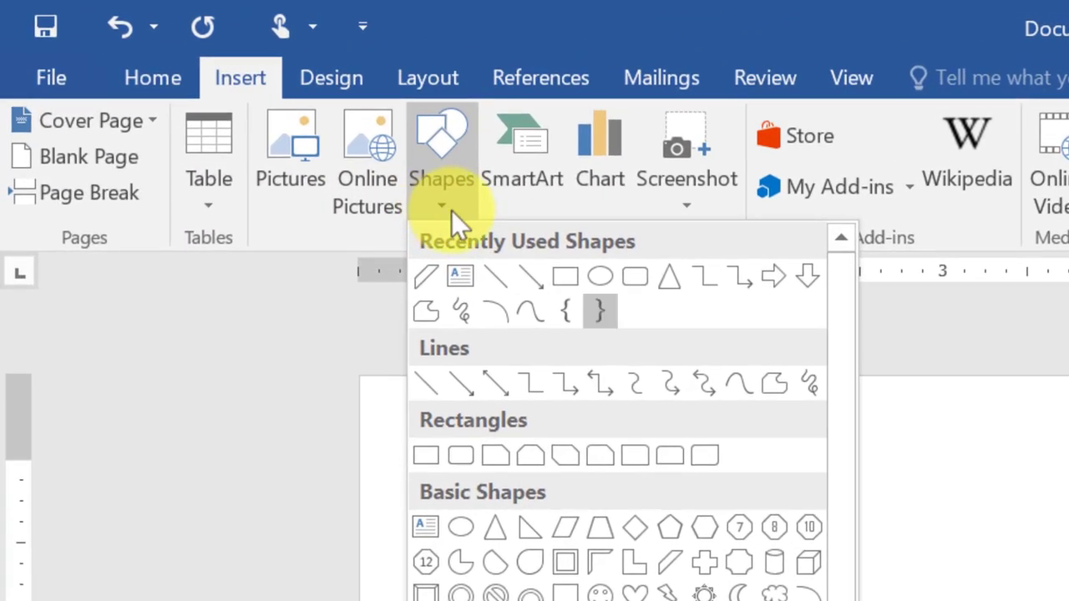
{"action": "left_click", "coordinate": [635, 276]}
{"action": "left_click", "coordinate": [404, 309]}
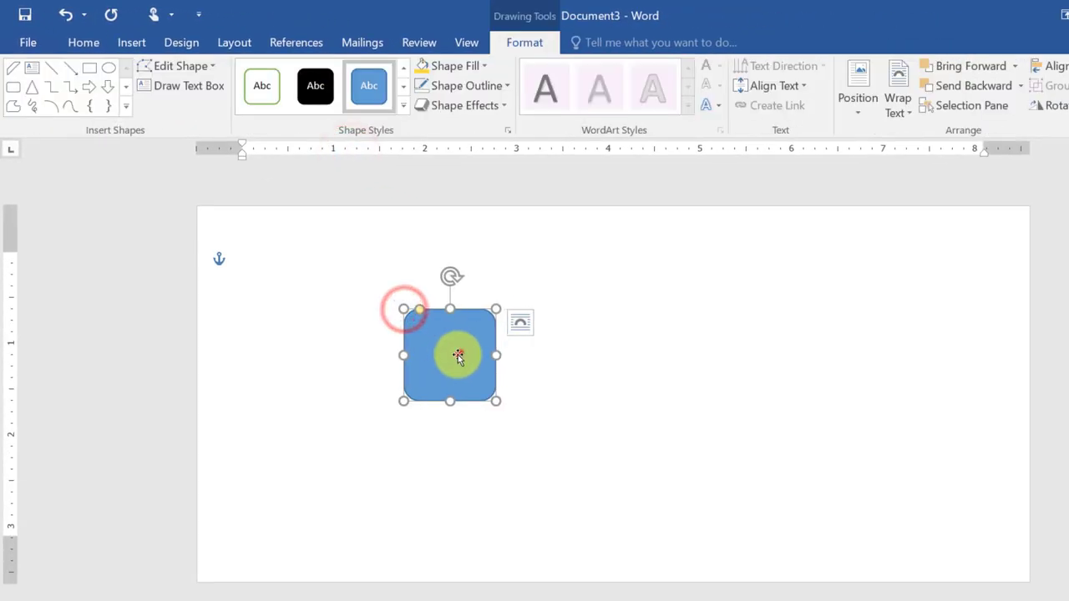
{"action": "left_click_drag", "start_coordinate": [457, 356], "coordinate": [322, 294]}
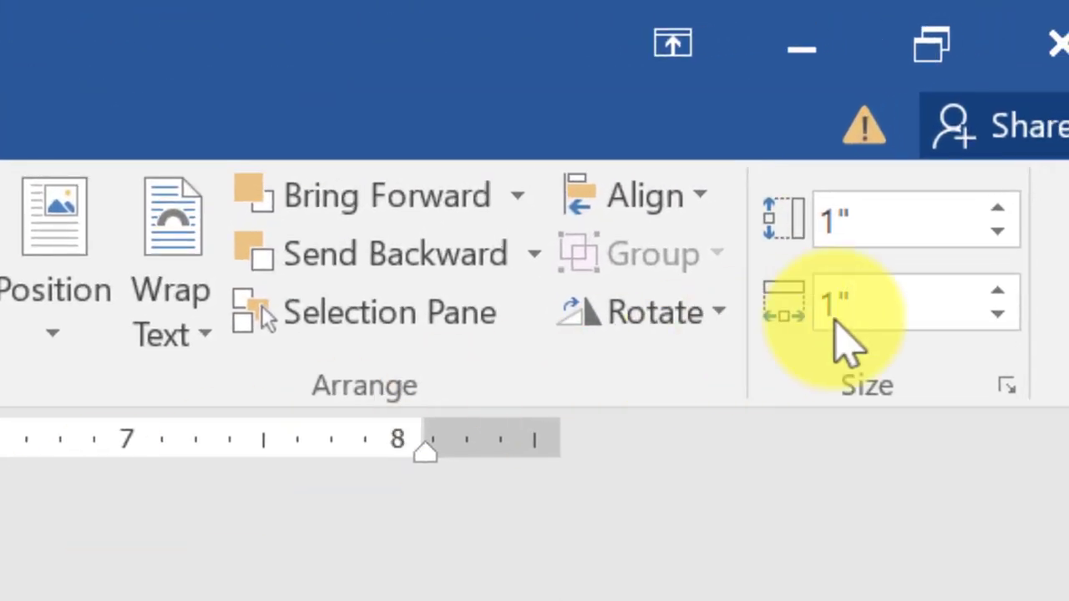
{"action": "left_click", "coordinate": [887, 311]}
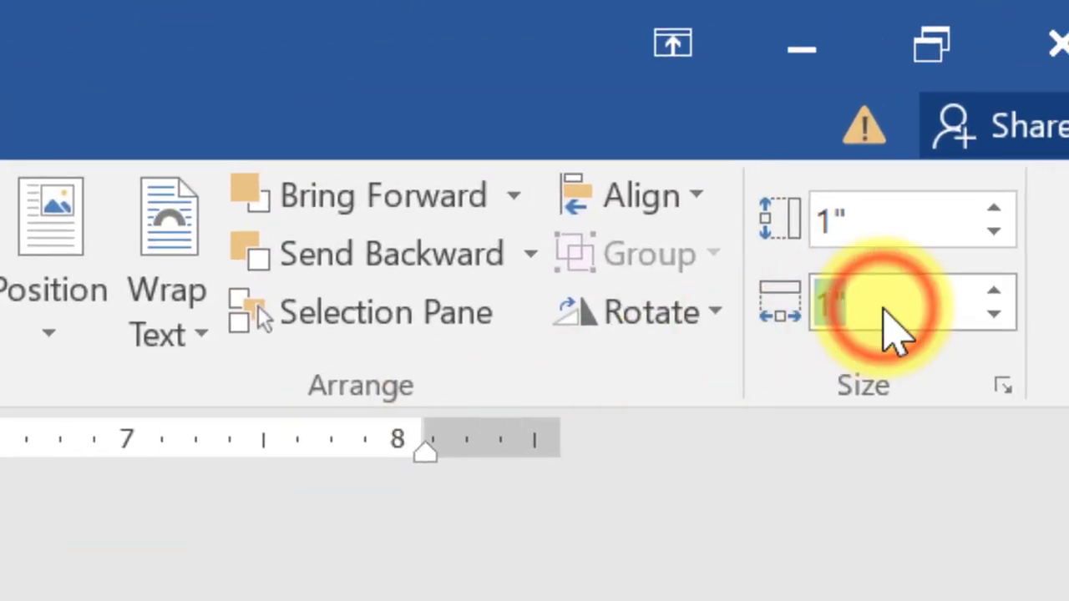
{"action": "type", "text": "9.3"}
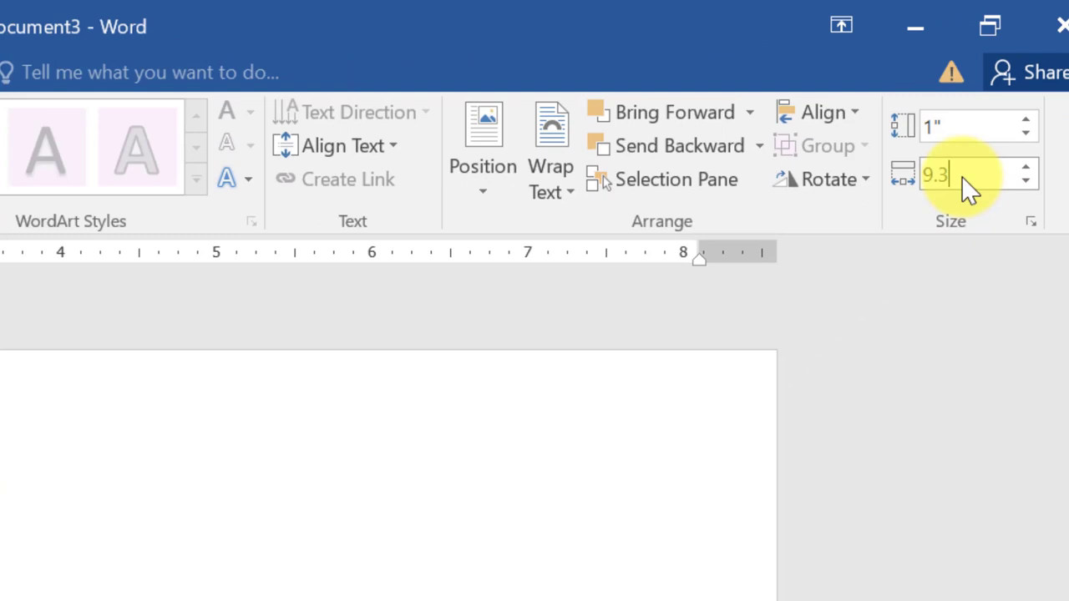
{"action": "key", "text": "Return"}
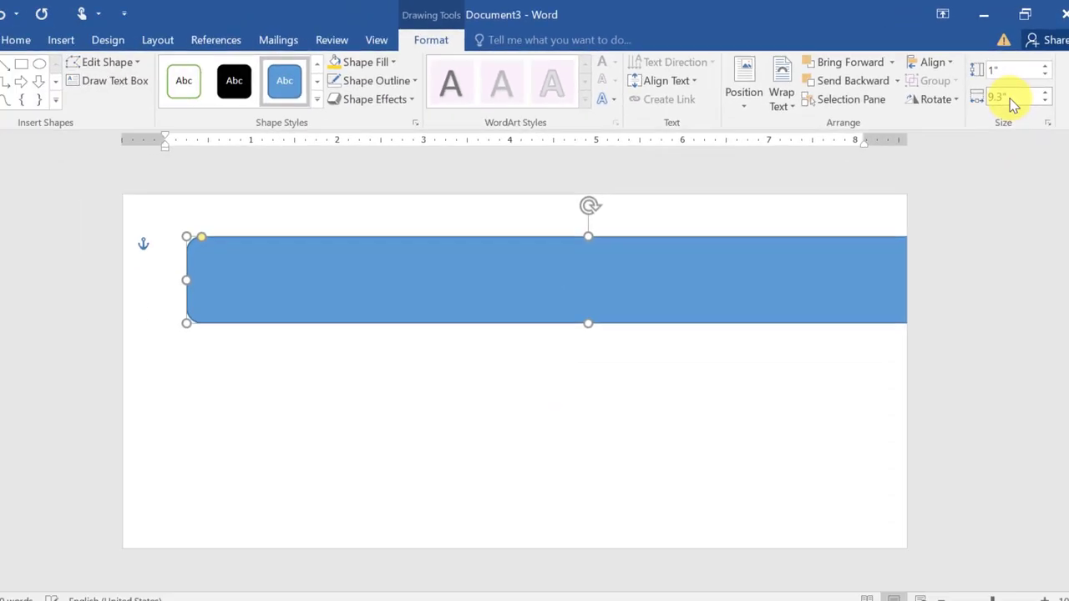
Tilt the band slightly, push it to the page top, and fully round its left end.
{"action": "left_click_drag", "start_coordinate": [728, 288], "coordinate": [680, 288]}
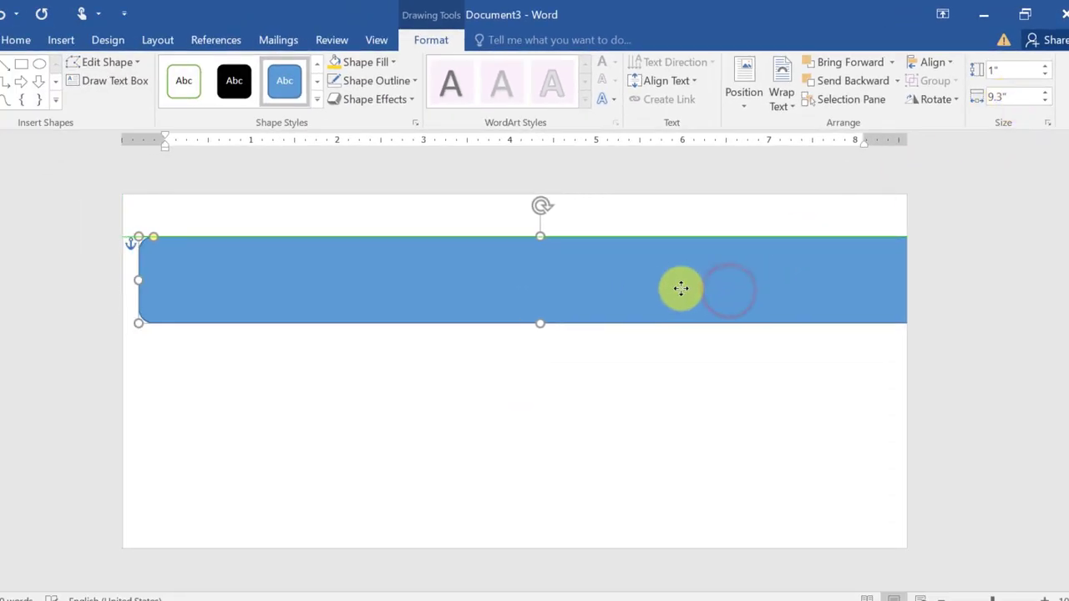
{"action": "left_click_drag", "start_coordinate": [541, 205], "coordinate": [535, 219]}
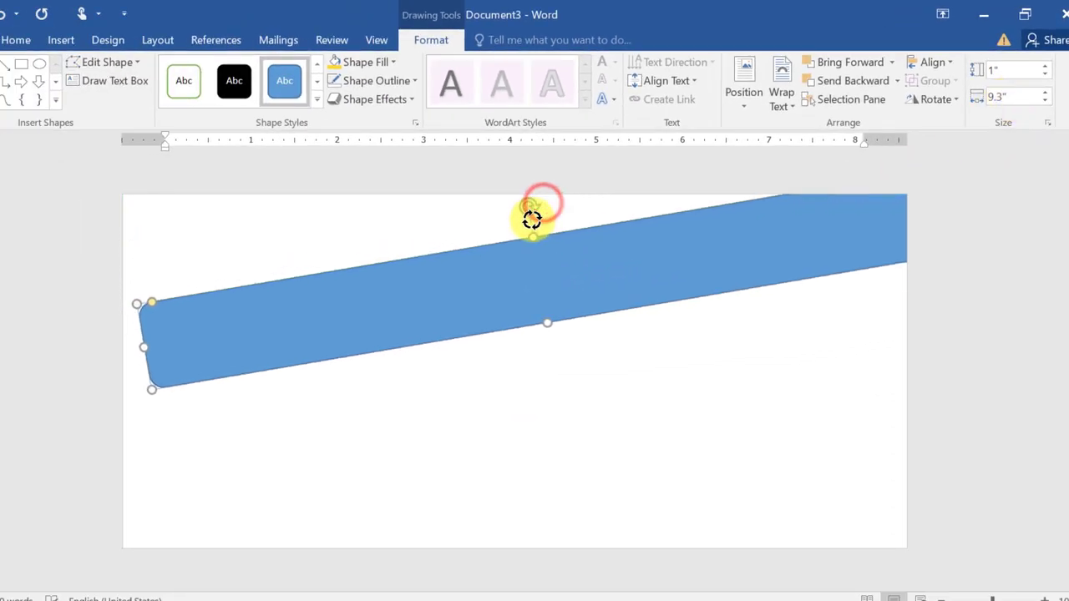
{"action": "mouse_move", "coordinate": [492, 284]}
{"action": "left_mouse_down"}
{"action": "mouse_move", "coordinate": [499, 186]}
{"action": "mouse_move", "coordinate": [495, 193]}
{"action": "left_mouse_up"}
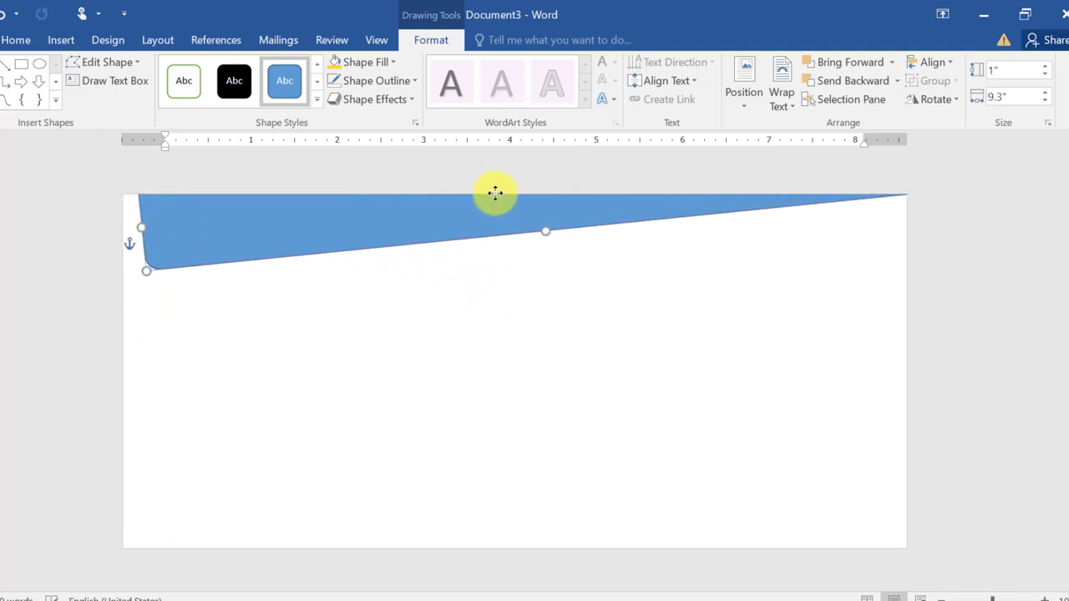
{"action": "left_click_drag", "start_coordinate": [437, 225], "coordinate": [465, 306]}
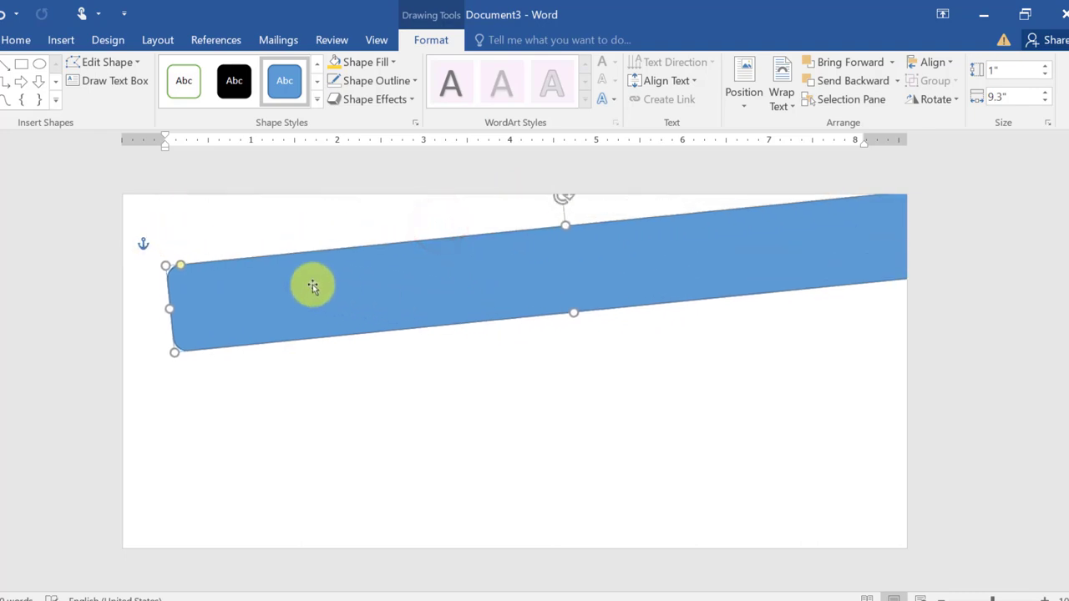
{"action": "mouse_move", "coordinate": [180, 265]}
{"action": "left_mouse_down"}
{"action": "mouse_move", "coordinate": [200, 291]}
{"action": "mouse_move", "coordinate": [251, 317]}
{"action": "mouse_move", "coordinate": [256, 250]}
{"action": "left_mouse_up"}
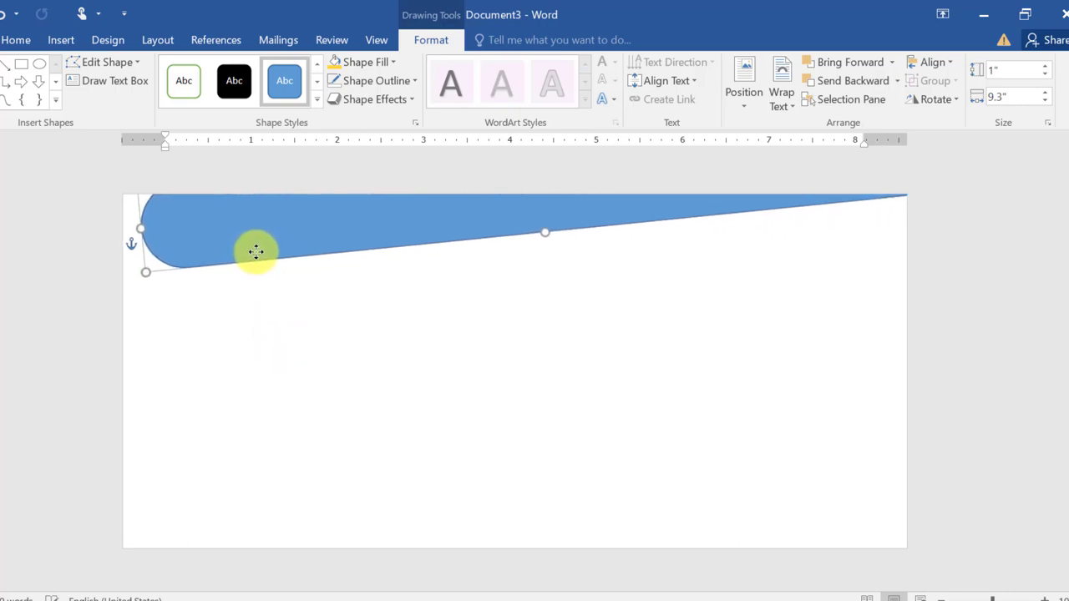
{"action": "left_click", "coordinate": [267, 325]}
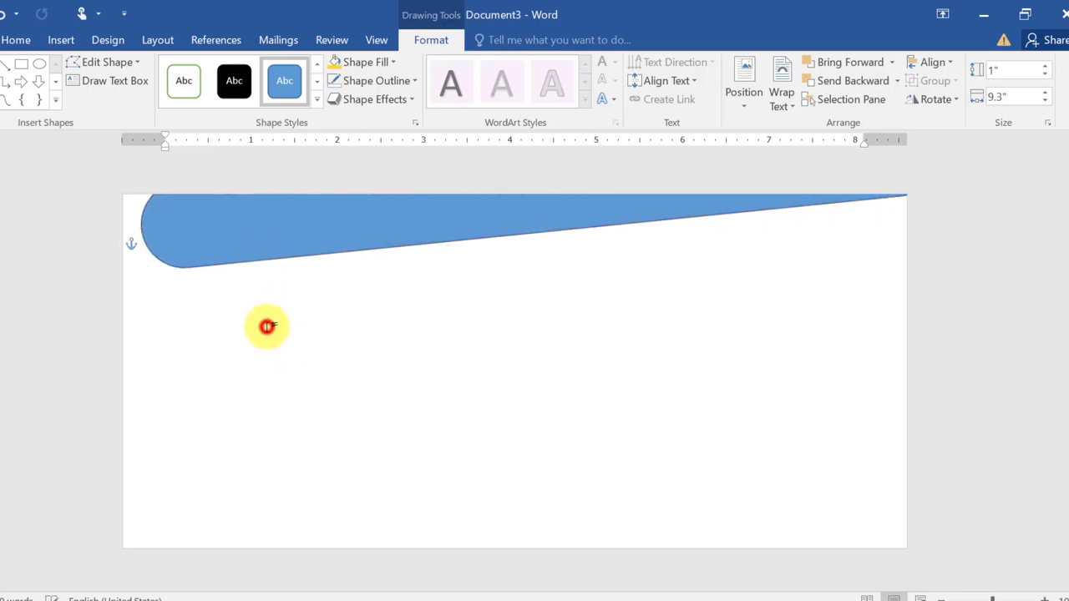
Give the band a red fill with no outline.
{"action": "left_click", "coordinate": [251, 248]}
{"action": "left_click", "coordinate": [398, 80]}
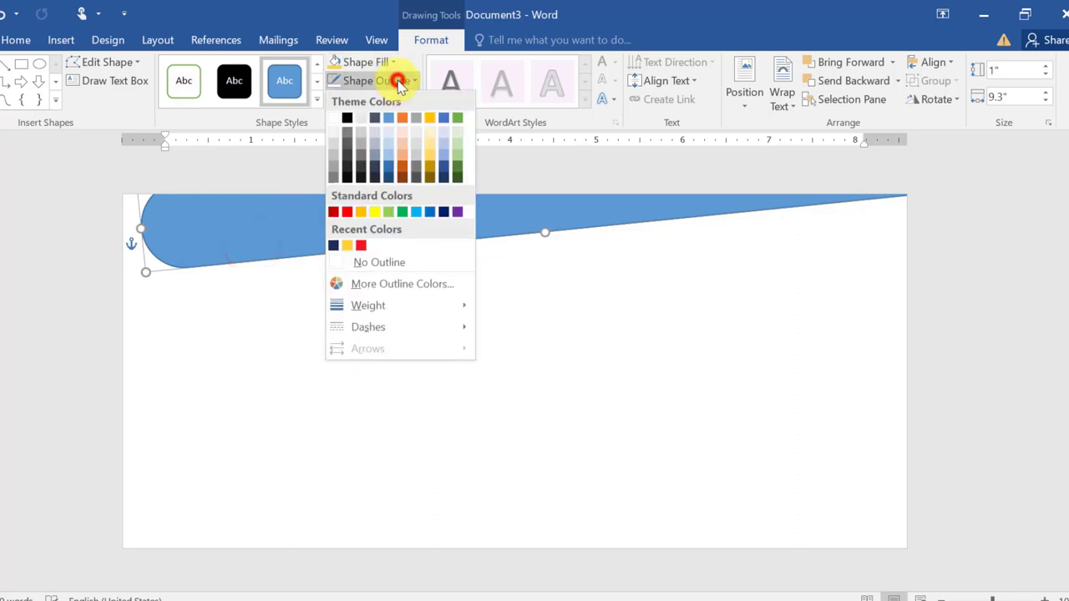
{"action": "left_click", "coordinate": [382, 264]}
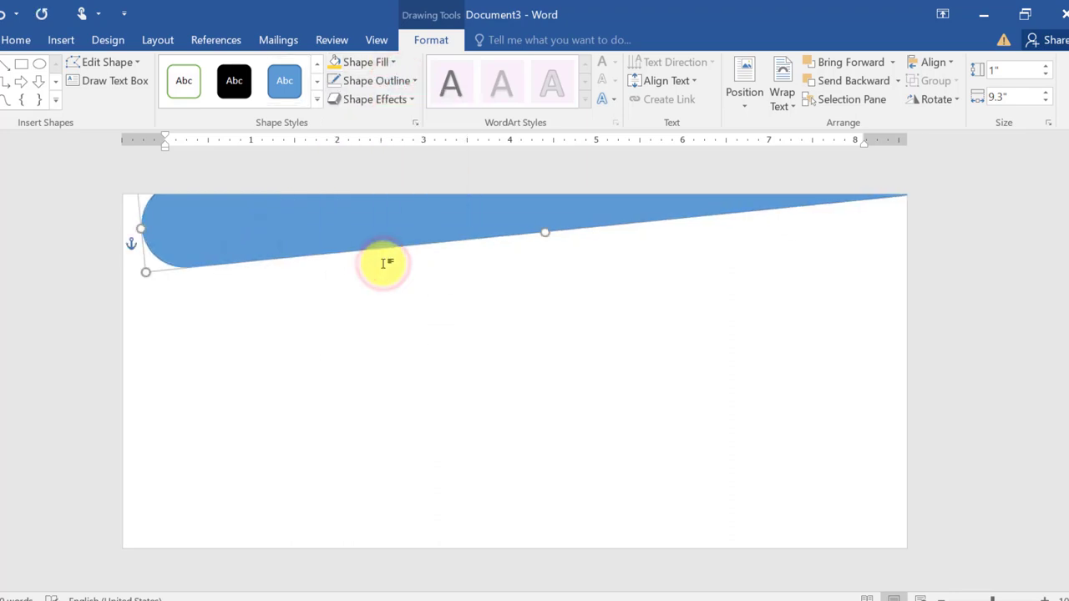
{"action": "left_click", "coordinate": [391, 63]}
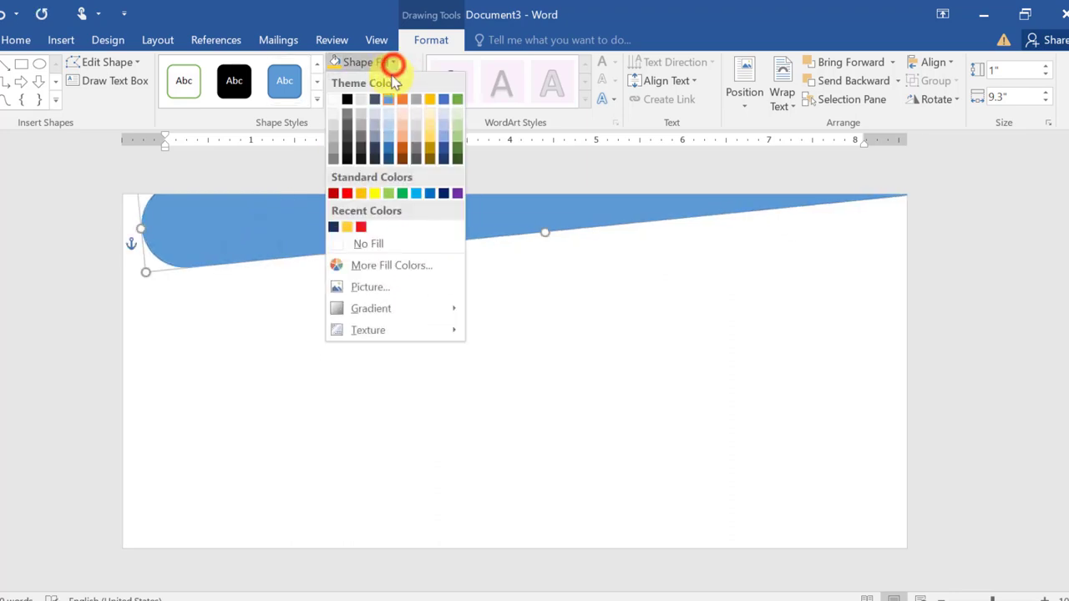
{"action": "left_click", "coordinate": [360, 227]}
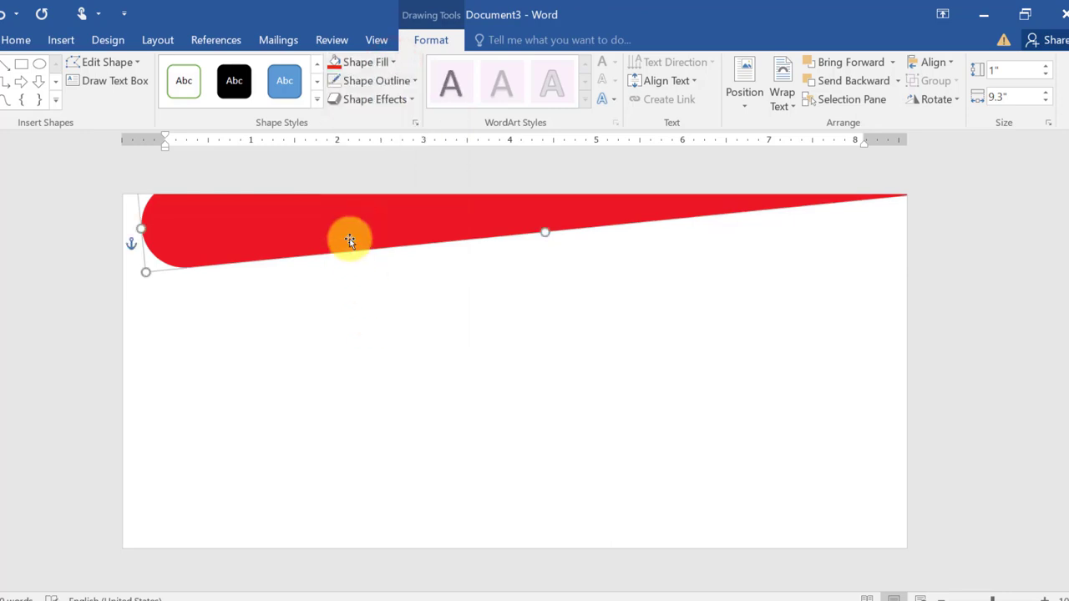
Duplicate the band, fill the copy yellow, and tuck it behind the red band.
{"action": "left_click_drag", "start_coordinate": [351, 243], "coordinate": [351, 318]}
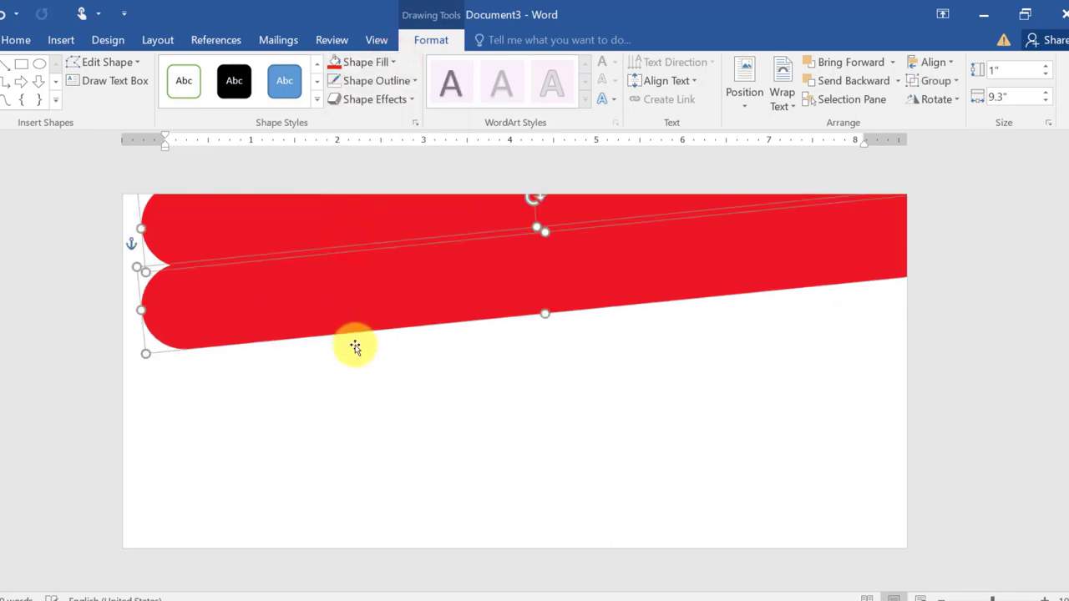
{"action": "left_click", "coordinate": [358, 388]}
{"action": "left_click", "coordinate": [310, 303]}
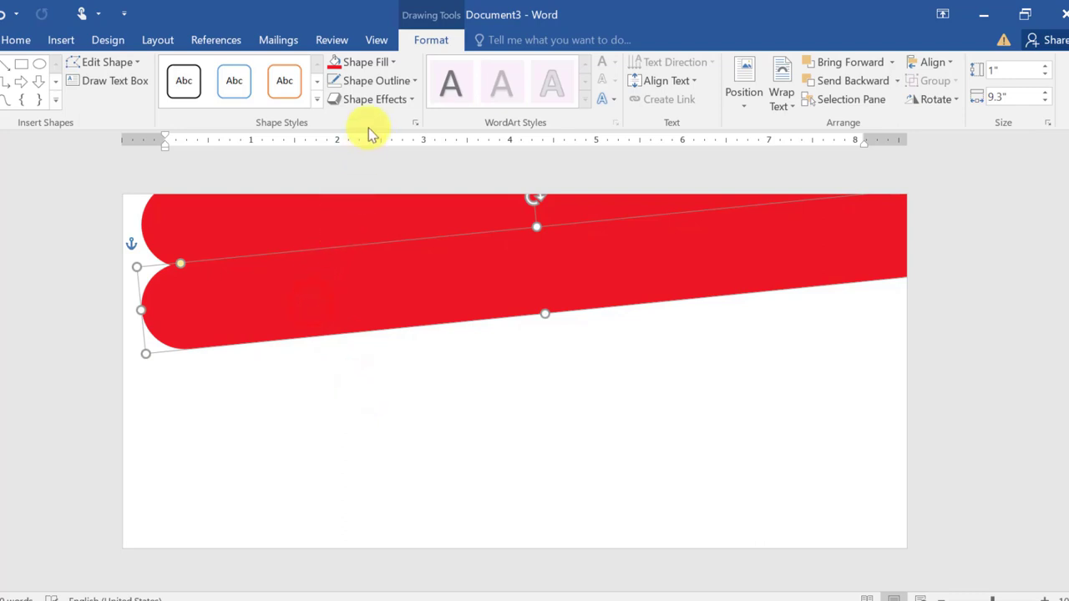
{"action": "left_click", "coordinate": [391, 63]}
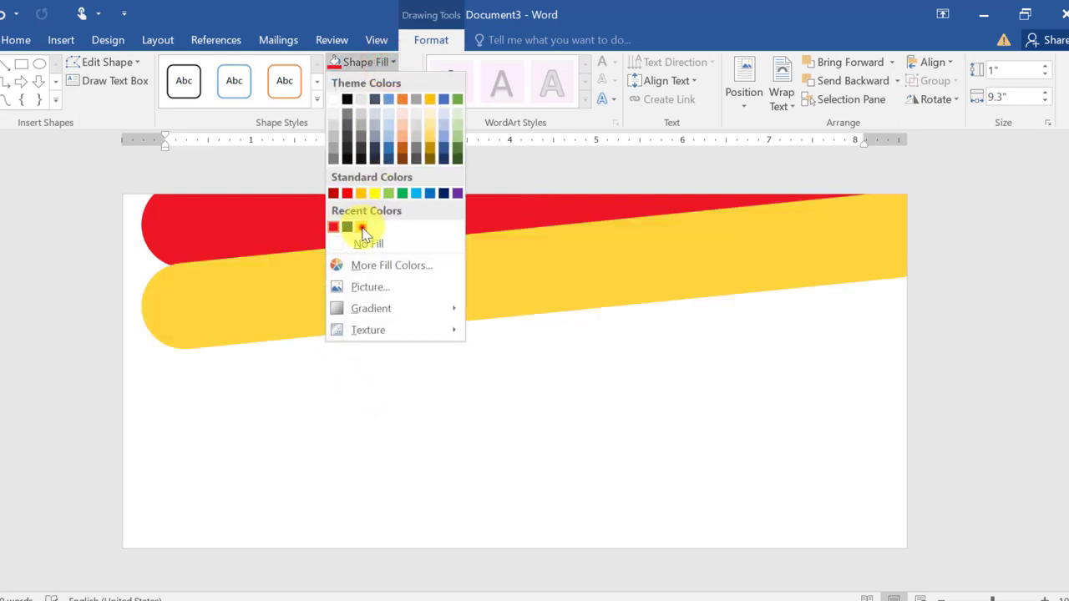
{"action": "left_click", "coordinate": [360, 226]}
{"action": "left_click_drag", "start_coordinate": [311, 314], "coordinate": [303, 255]}
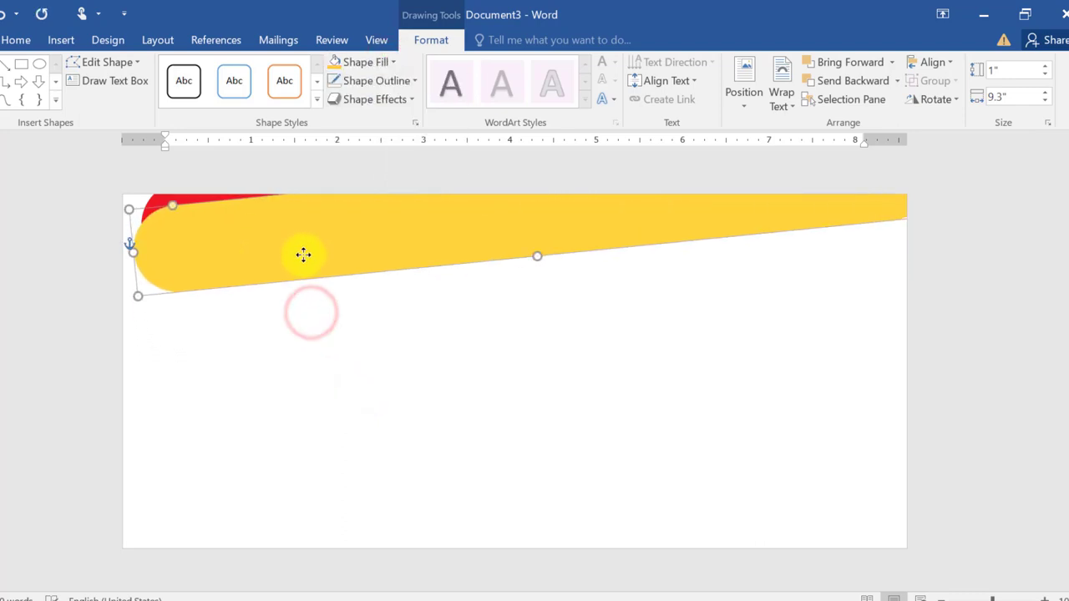
{"action": "right_click", "coordinate": [303, 255]}
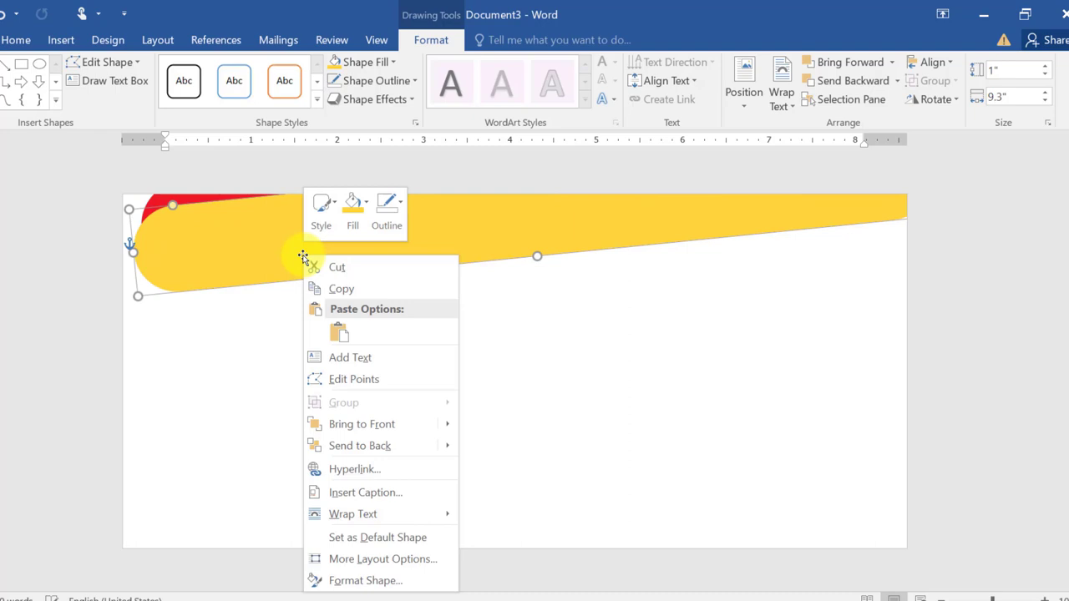
{"action": "left_click", "coordinate": [359, 442]}
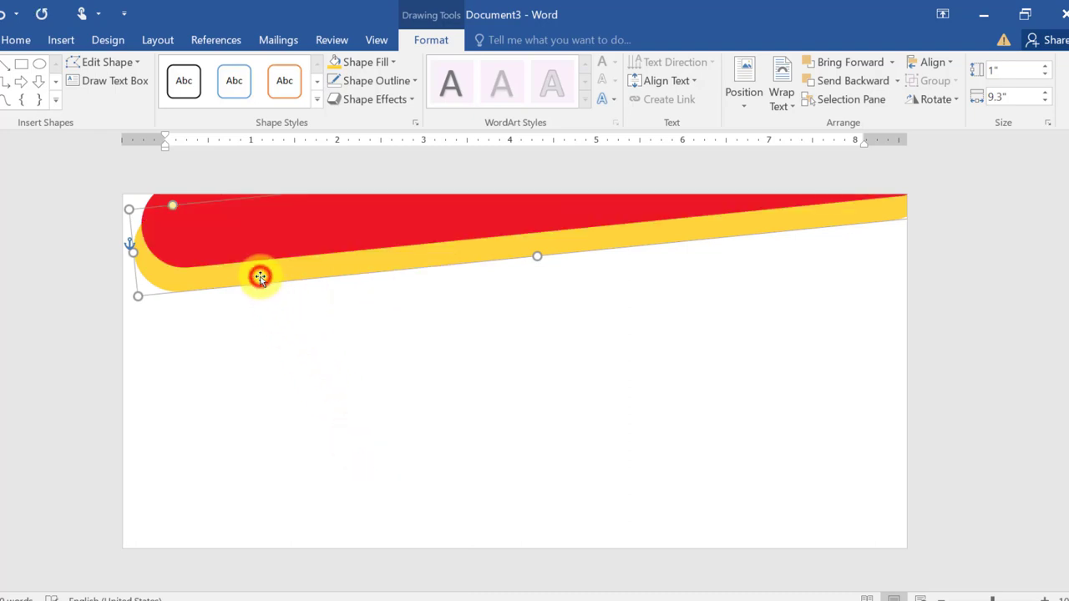
{"action": "left_click_drag", "start_coordinate": [259, 278], "coordinate": [266, 255]}
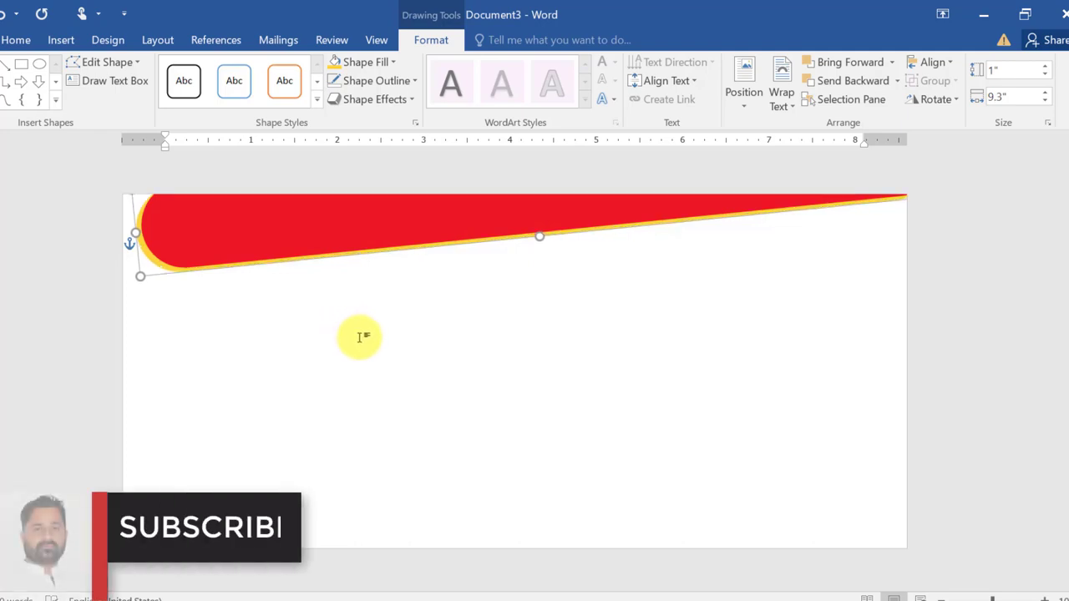
{"action": "left_click", "coordinate": [363, 341]}
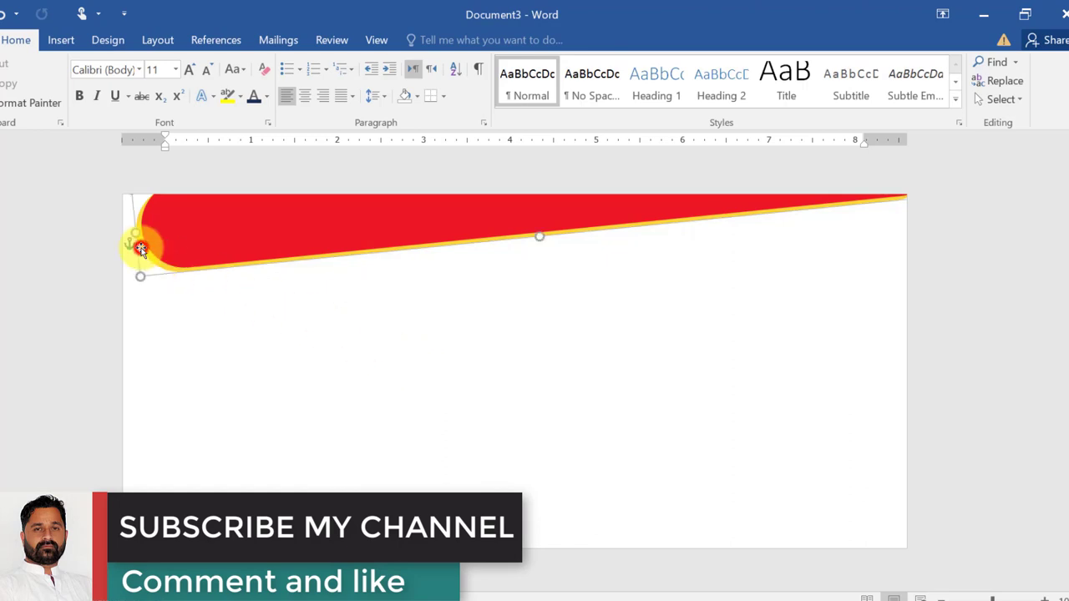
Group the red and yellow band shapes together.
{"action": "left_click", "coordinate": [140, 249]}
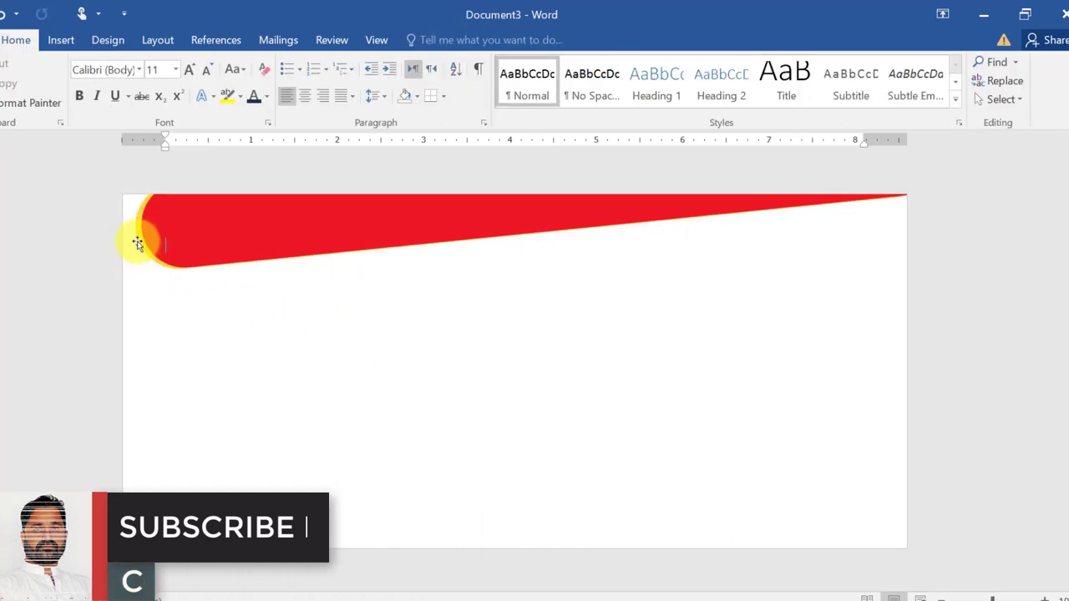
{"action": "left_click", "coordinate": [135, 240]}
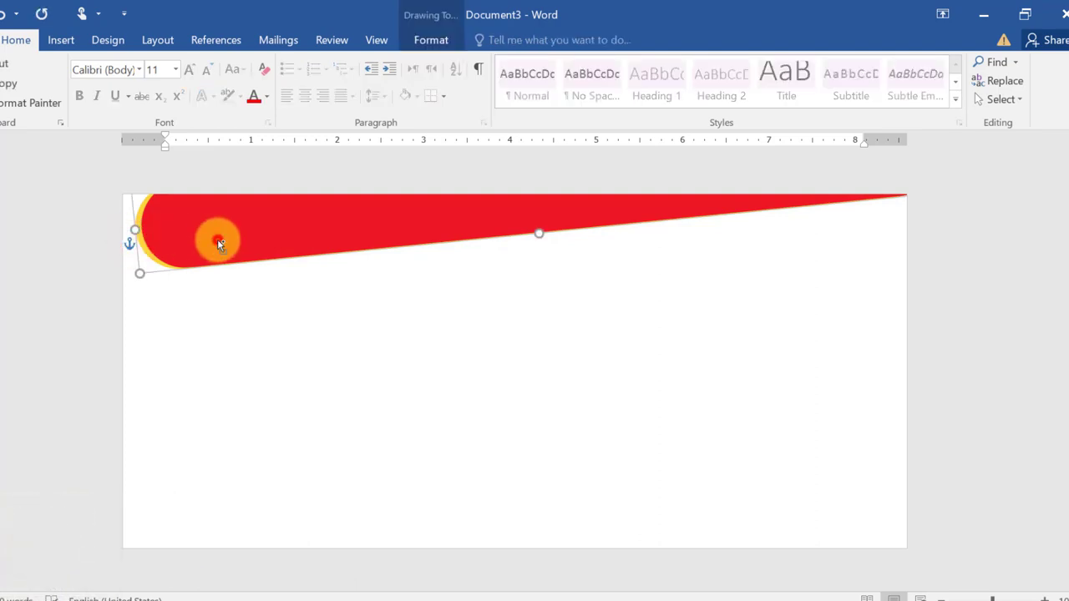
{"action": "left_click", "coordinate": [434, 40]}
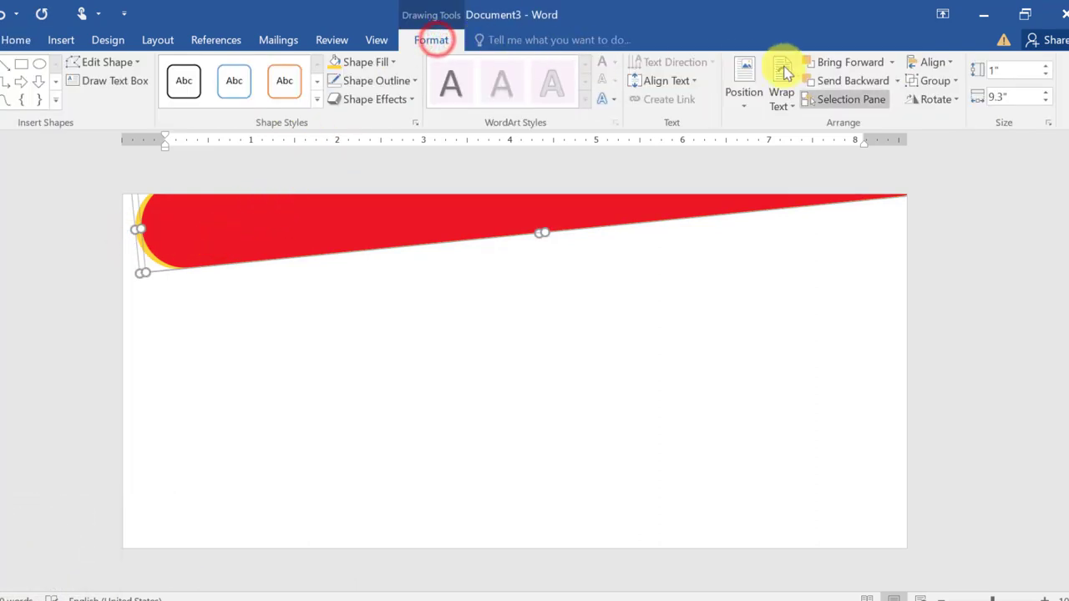
{"action": "left_click", "coordinate": [947, 80]}
{"action": "left_click", "coordinate": [947, 105]}
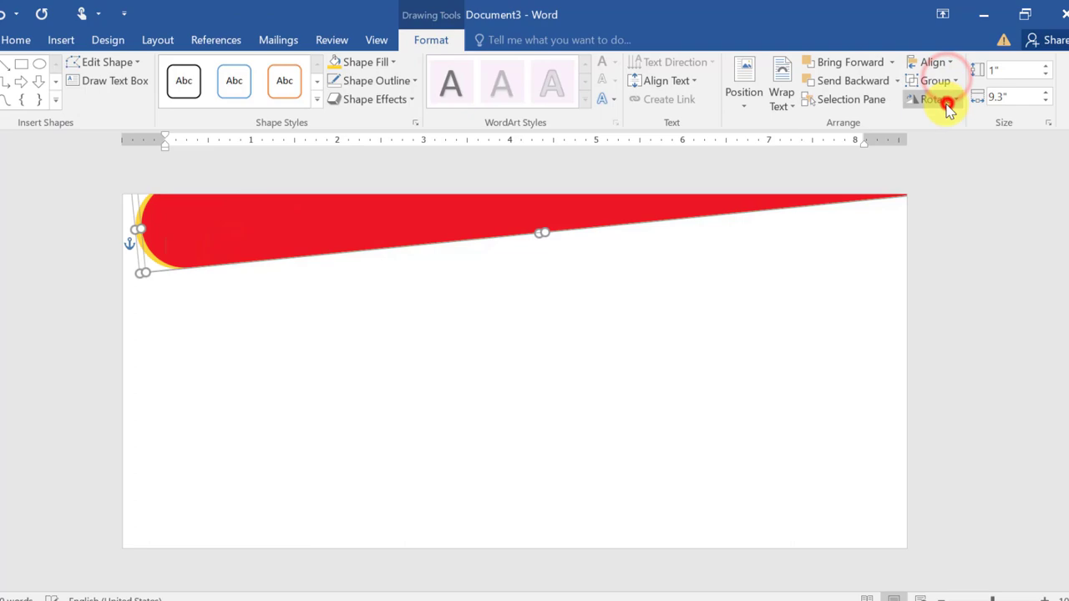
{"action": "left_click", "coordinate": [513, 309]}
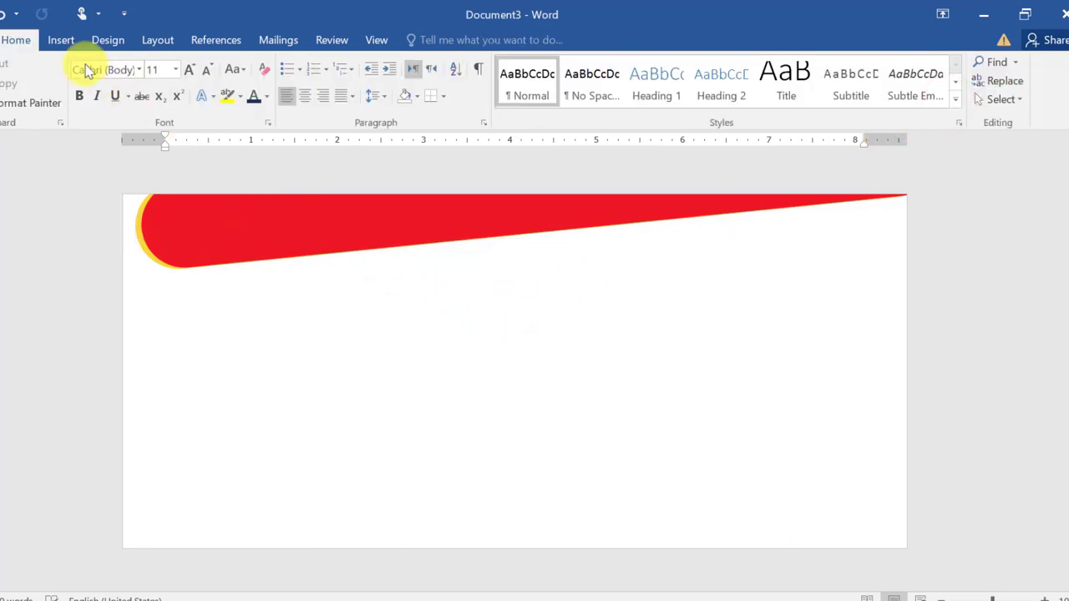
Insert the Fenix Logo picture into the page.
{"action": "left_click", "coordinate": [60, 40]}
{"action": "left_click", "coordinate": [86, 90]}
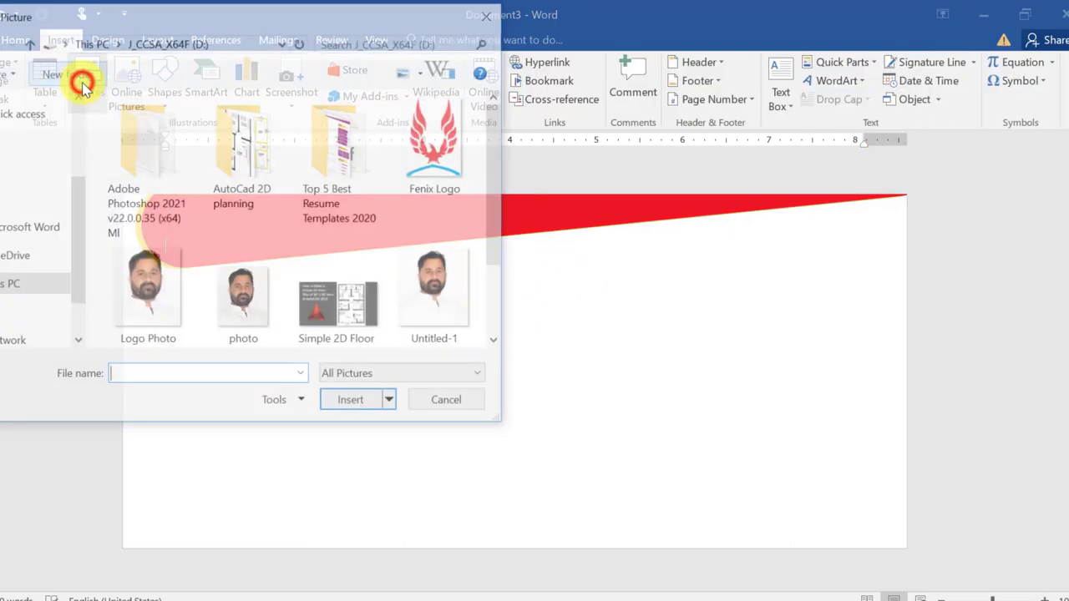
{"action": "left_click", "coordinate": [438, 142]}
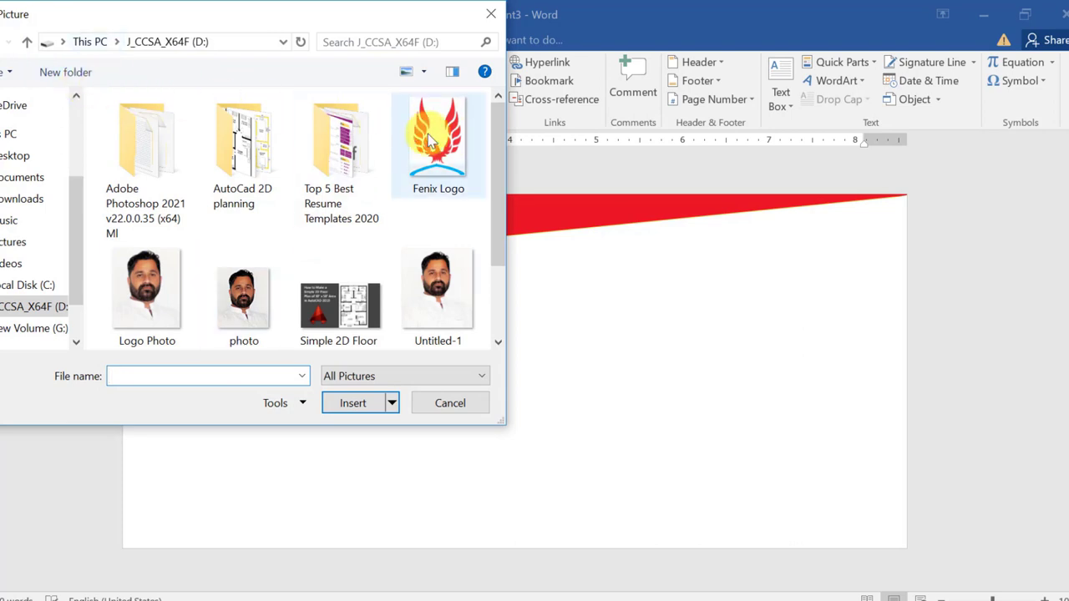
{"action": "left_click", "coordinate": [352, 402]}
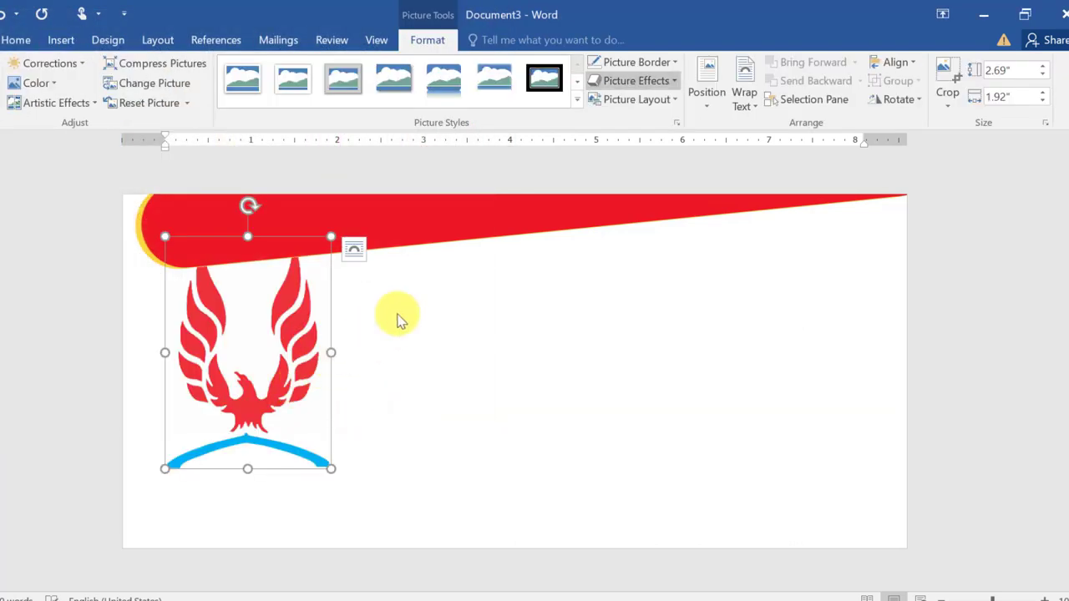
Set the logo to With Text Wrapping, shrink it to 1.09 by 0.78 inches, and place it under the band.
{"action": "left_click", "coordinate": [699, 105]}
{"action": "left_click", "coordinate": [710, 219]}
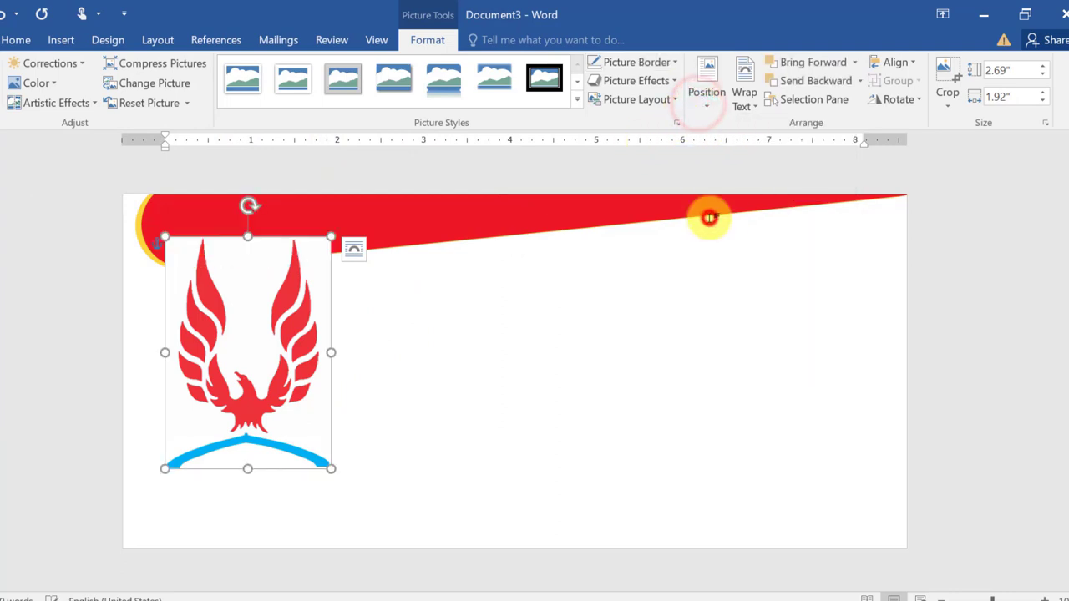
{"action": "left_click_drag", "start_coordinate": [331, 241], "coordinate": [239, 370]}
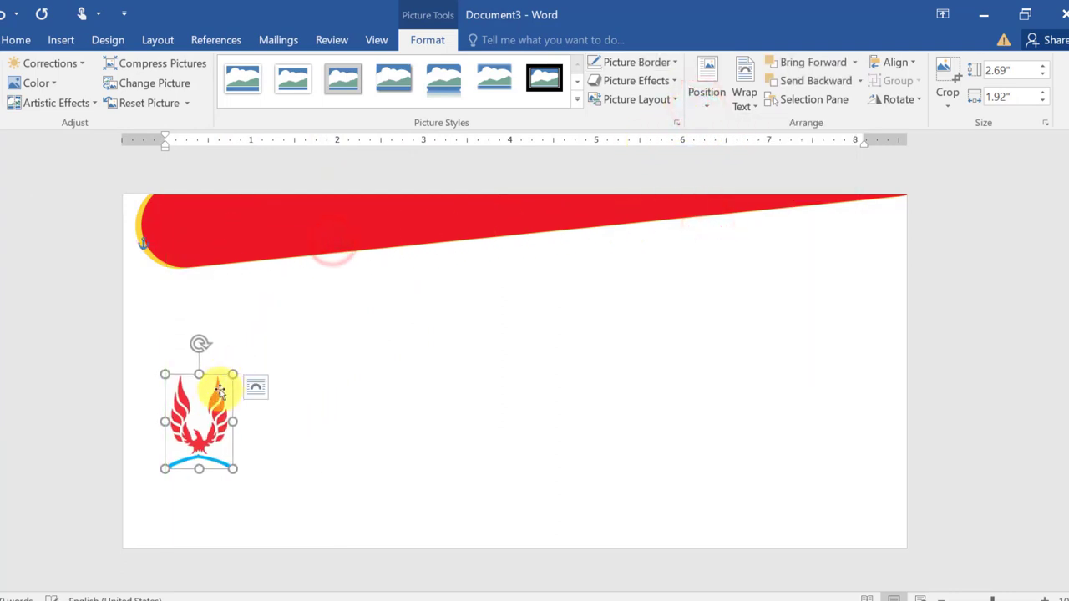
{"action": "mouse_move", "coordinate": [197, 431]}
{"action": "left_mouse_down"}
{"action": "mouse_move", "coordinate": [215, 323]}
{"action": "mouse_move", "coordinate": [194, 329]}
{"action": "left_mouse_up"}
{"action": "left_click", "coordinate": [294, 325]}
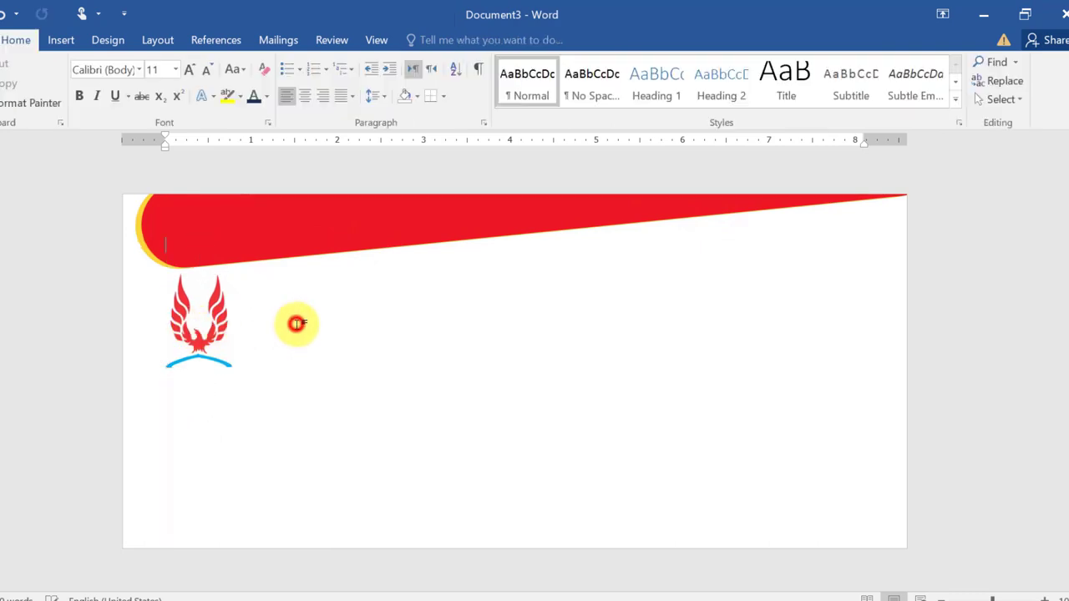
{"action": "left_click", "coordinate": [65, 38]}
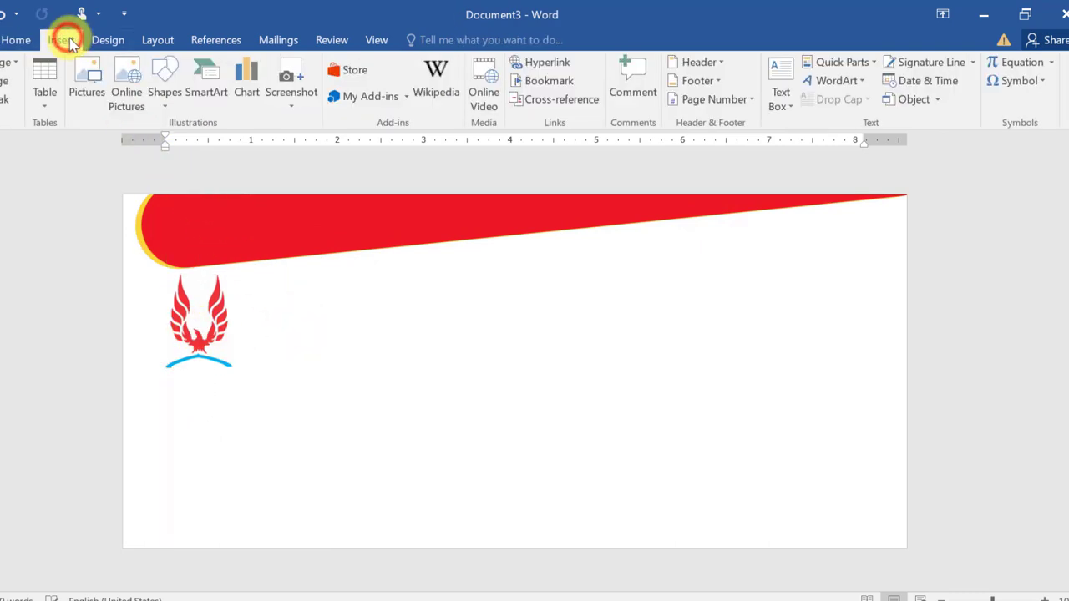
{"action": "left_click", "coordinate": [781, 108]}
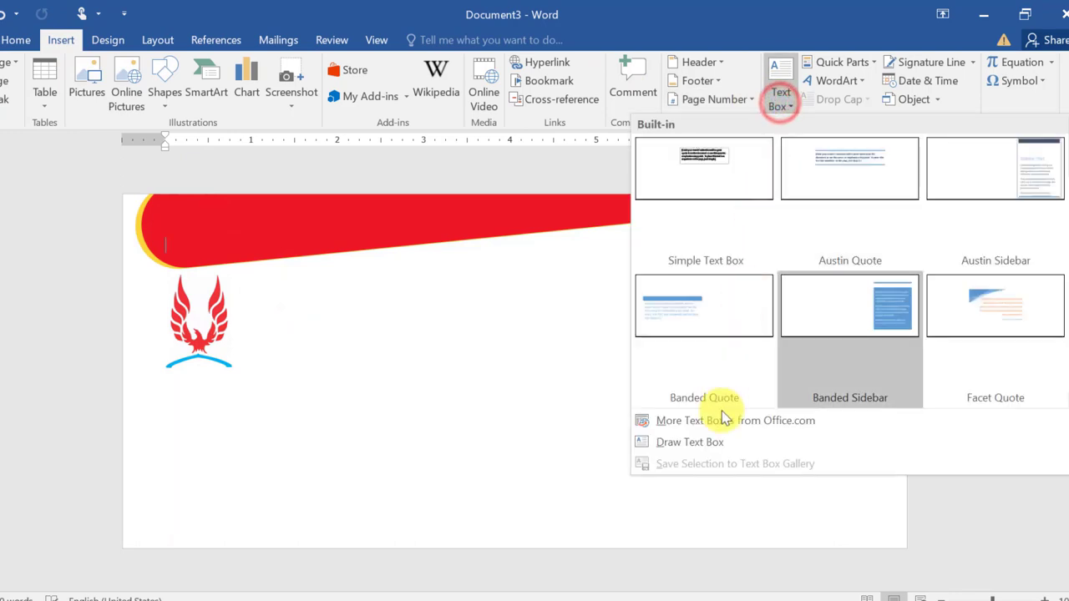
Draw a text box to the right of the logo and adjust its text margins.
{"action": "left_click", "coordinate": [716, 439]}
{"action": "left_click_drag", "start_coordinate": [246, 293], "coordinate": [482, 347]}
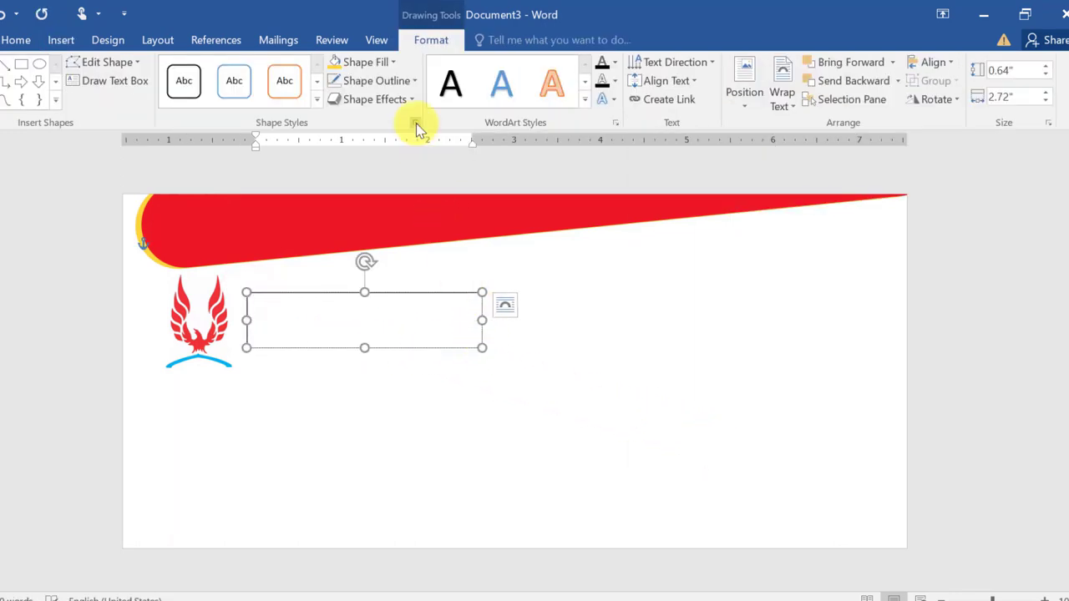
{"action": "left_click", "coordinate": [416, 123]}
{"action": "left_click", "coordinate": [919, 201]}
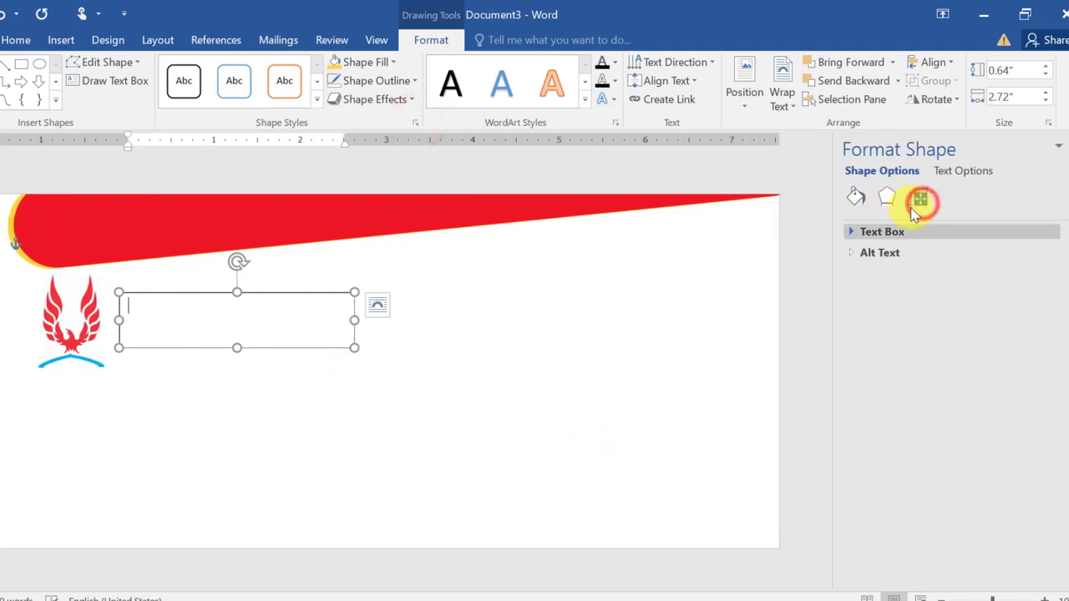
{"action": "left_click", "coordinate": [851, 231]}
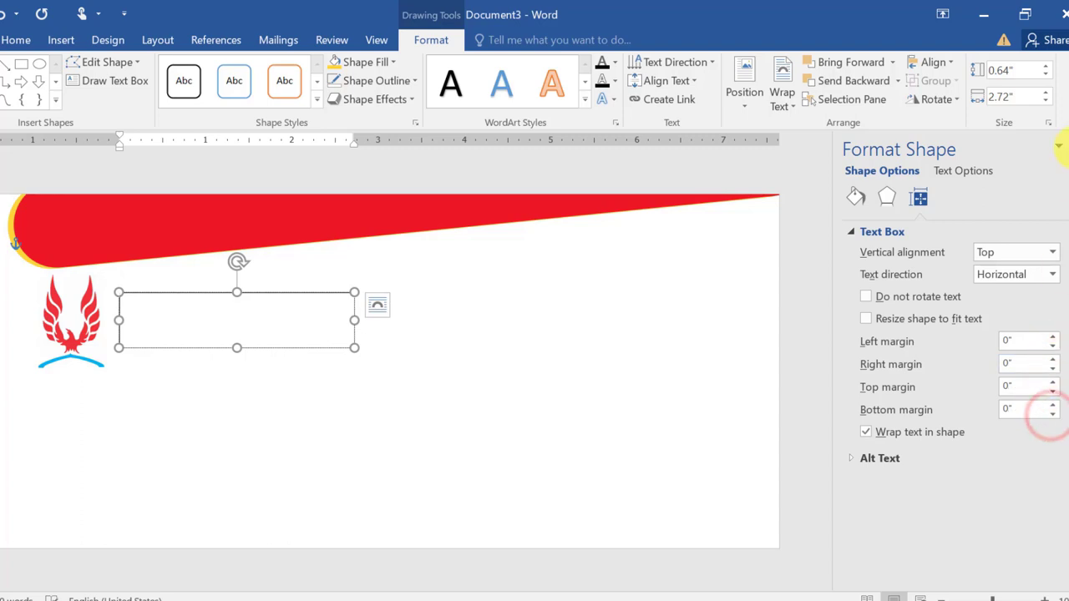
{"action": "left_click", "coordinate": [1058, 146]}
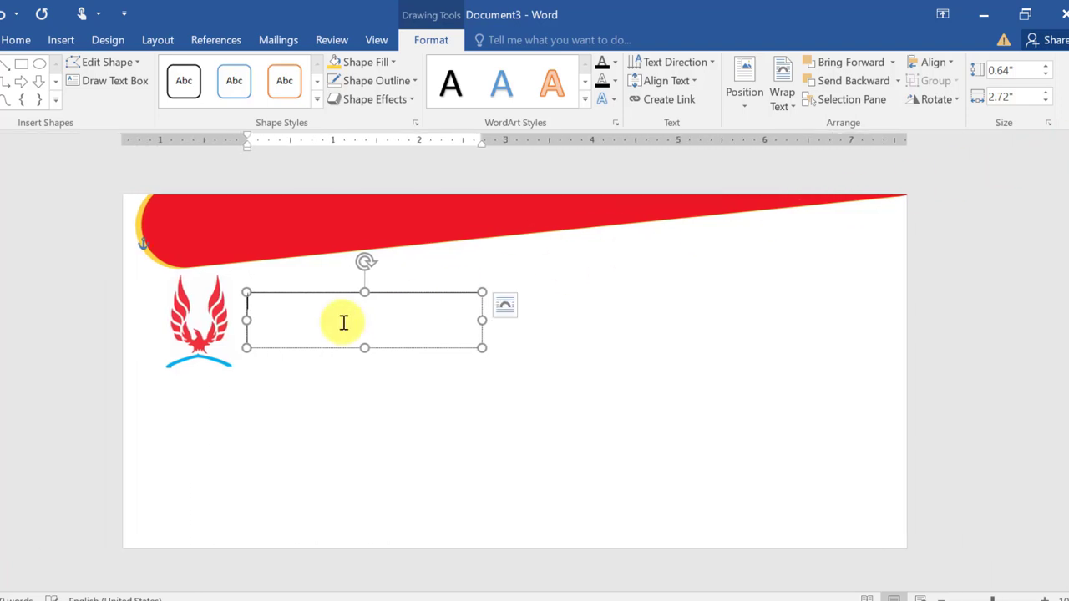
Set the FENIX ALCOVE text box to No Fill and No Outline.
{"action": "left_click", "coordinate": [393, 62]}
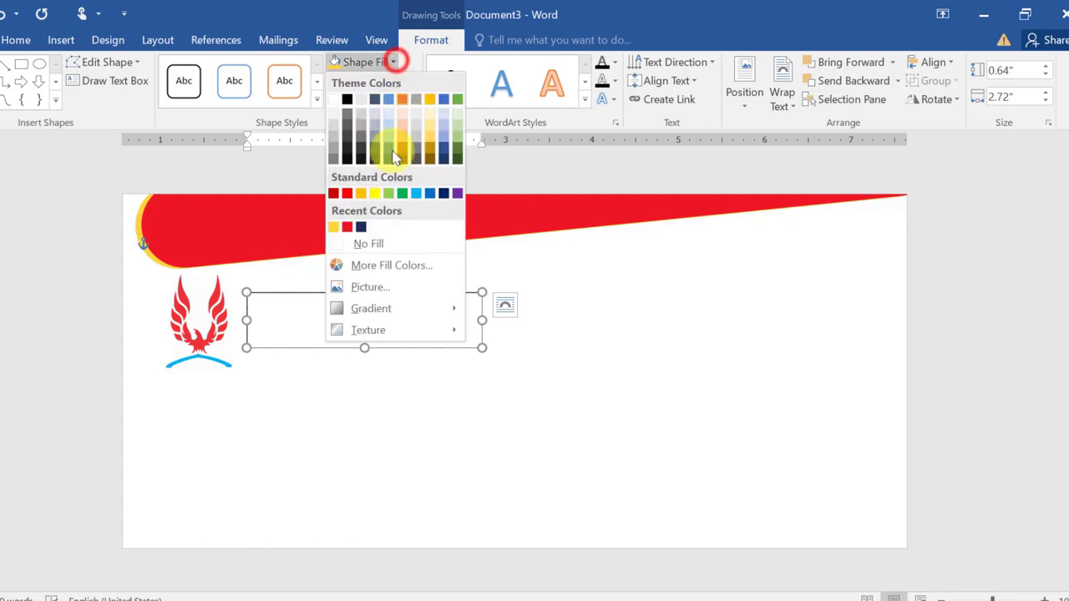
{"action": "left_click", "coordinate": [388, 243]}
{"action": "left_click", "coordinate": [413, 80]}
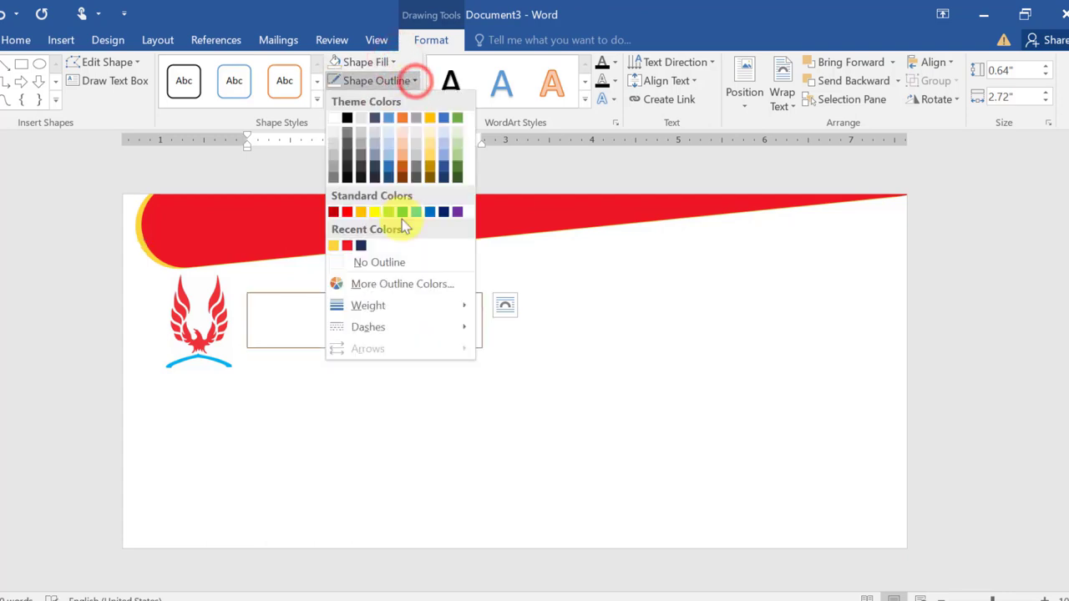
{"action": "left_click", "coordinate": [398, 263]}
{"action": "type", "text": "FENIX ALCOVE"}
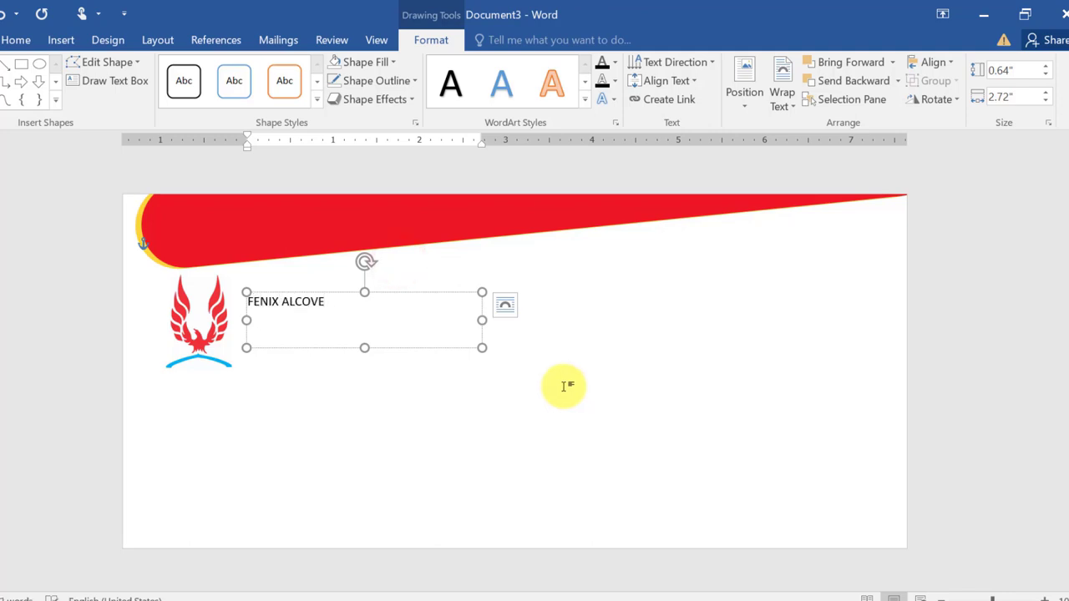
{"action": "left_click_drag", "start_coordinate": [358, 303], "coordinate": [249, 307]}
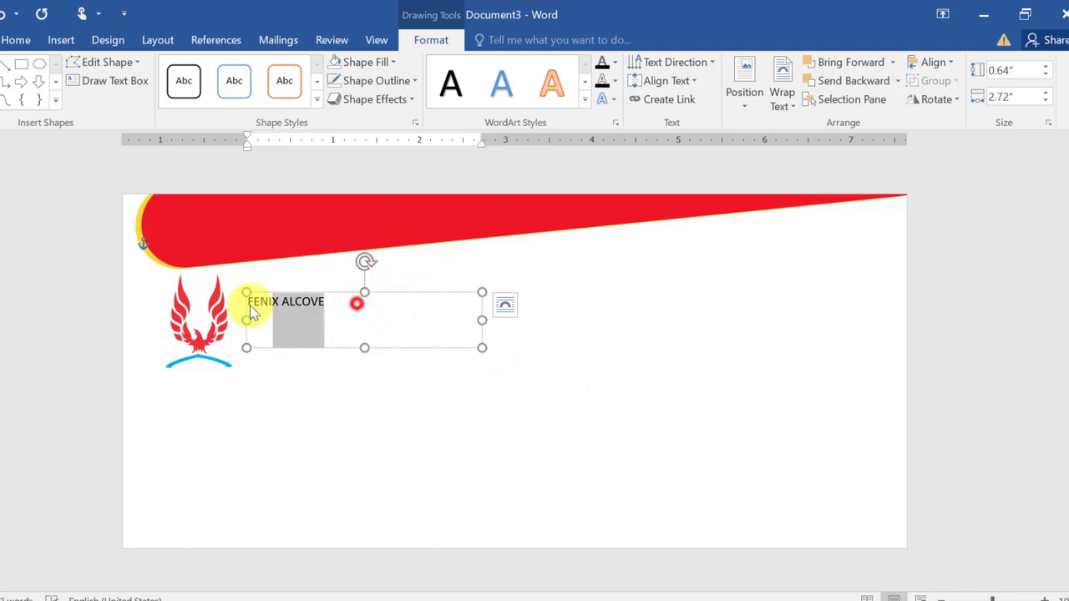
{"action": "left_click", "coordinate": [17, 40]}
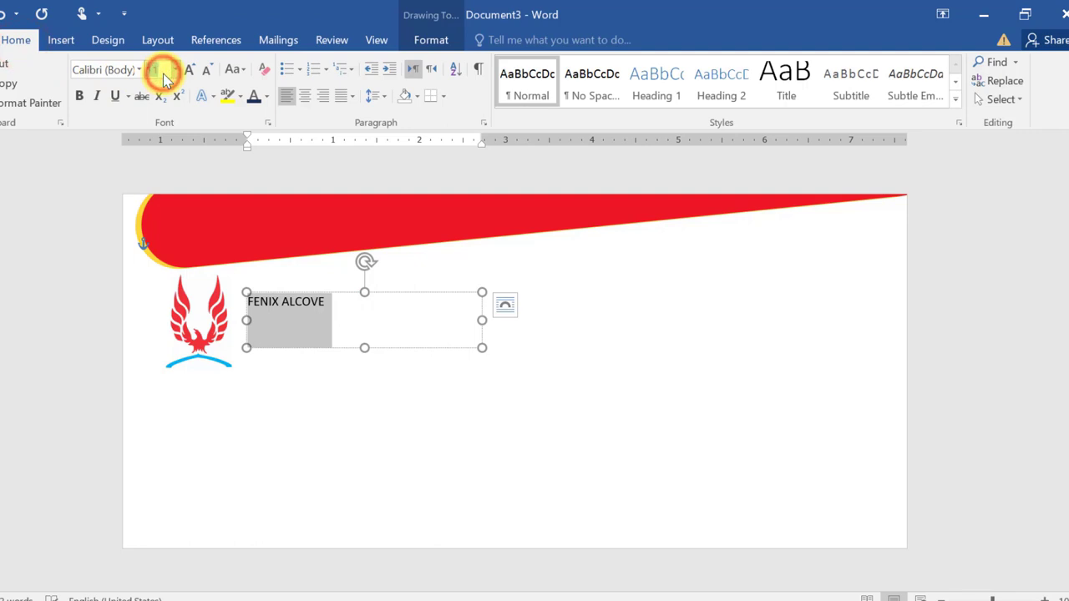
Format FENIX ALCOVE as 24-pt Berlin Sans FB, fit its box, and nudge it down.
{"action": "key", "text": "Return"}
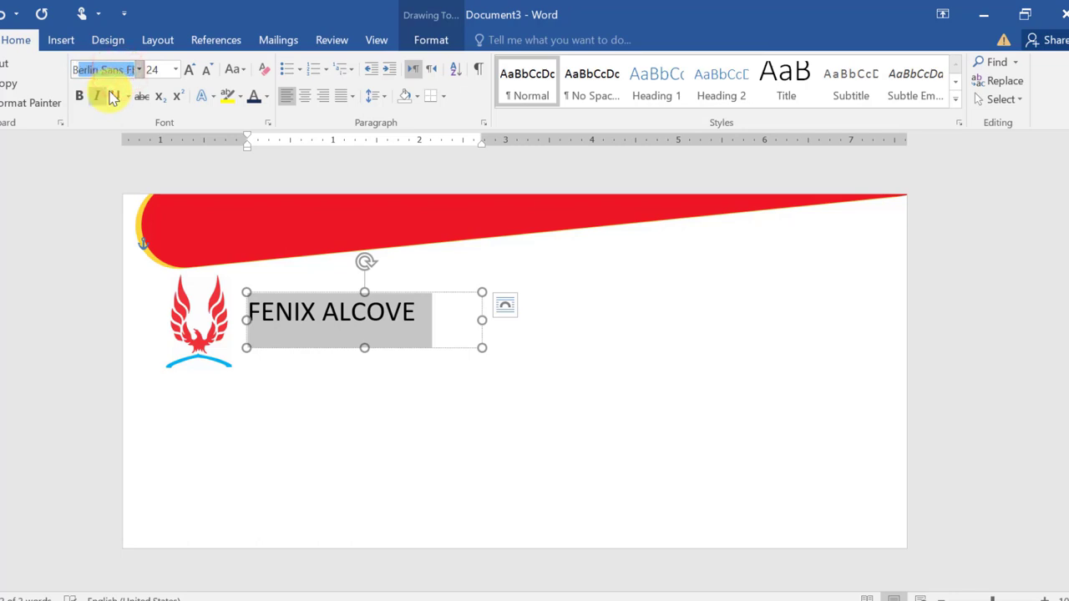
{"action": "key", "text": "Return"}
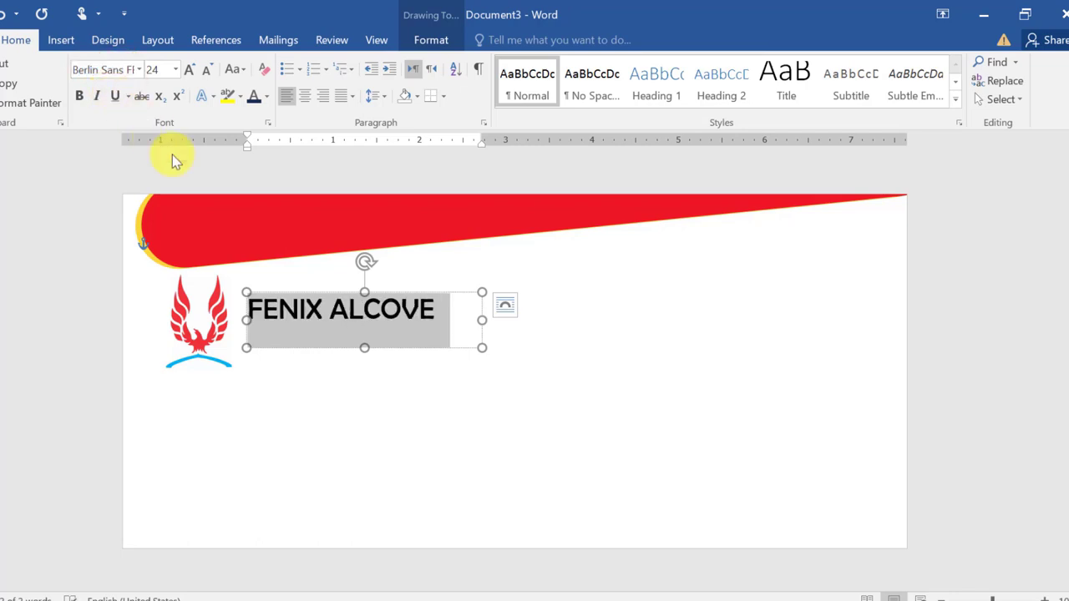
{"action": "left_click_drag", "start_coordinate": [365, 347], "coordinate": [367, 332]}
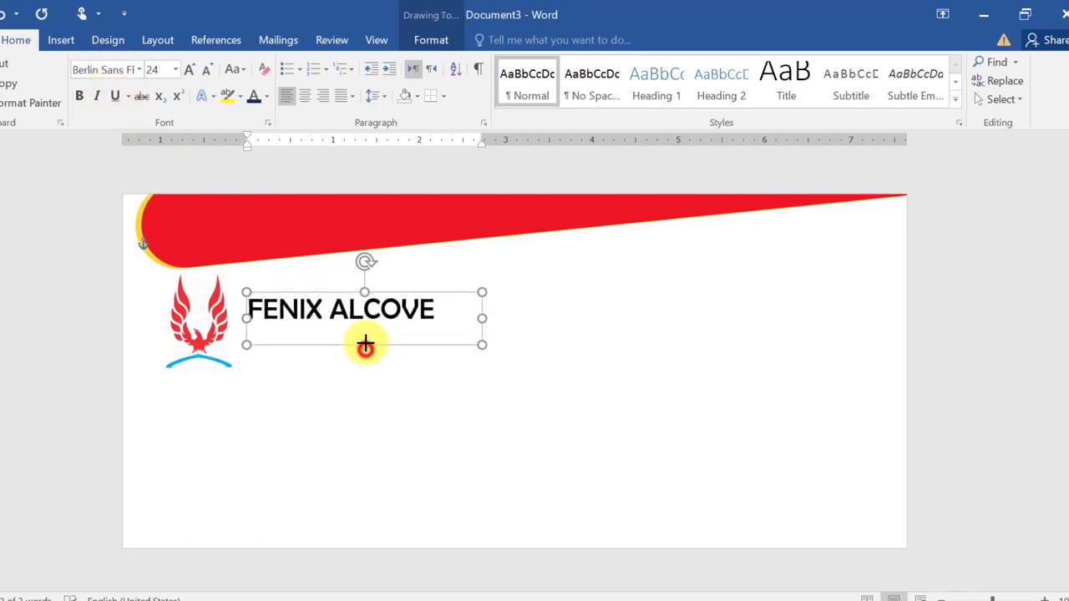
{"action": "left_click", "coordinate": [372, 294]}
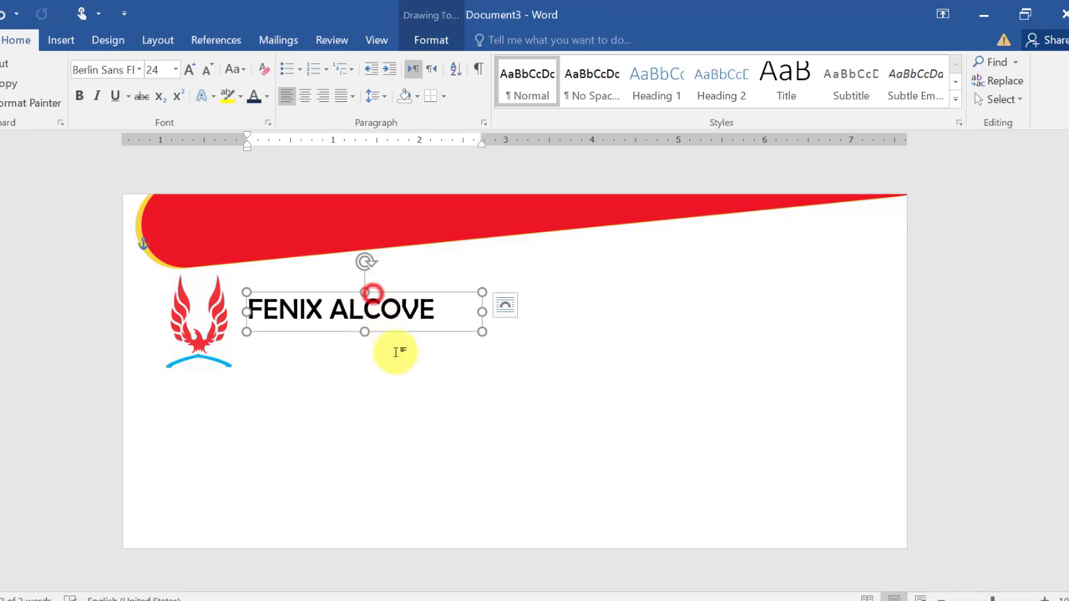
{"action": "key", "text": "Down"}
{"action": "key", "text": "Down"}
{"action": "key", "text": "Down"}
{"action": "key", "text": "Down"}
{"action": "key", "text": "Down"}
{"action": "key", "text": "Down"}
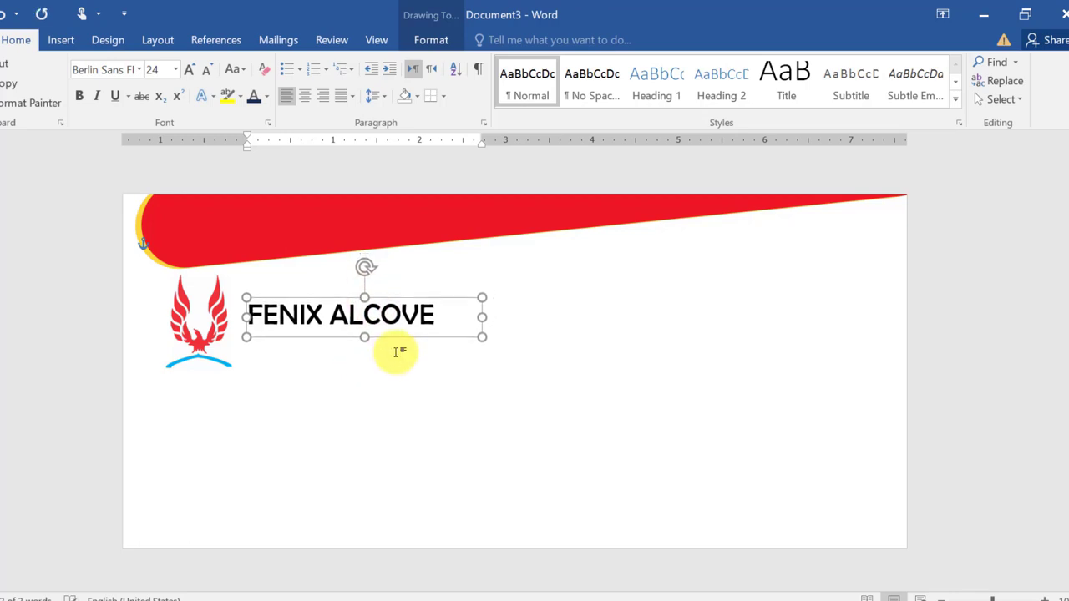
{"action": "key", "text": "Down"}
{"action": "key", "text": "Down"}
{"action": "key", "text": "Down"}
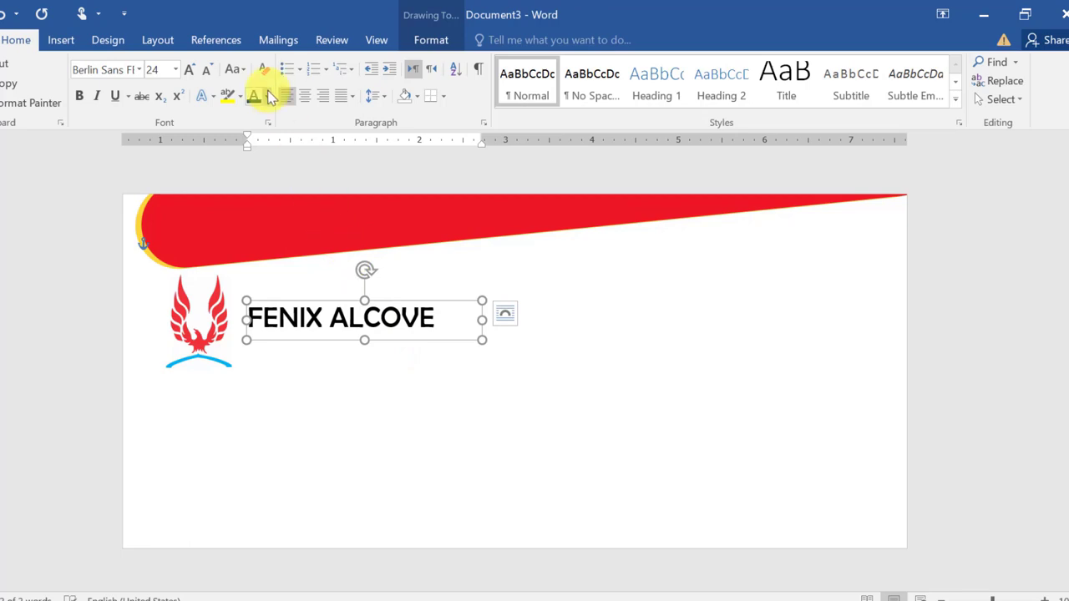
Make the FENIX ALCOVE lettering red.
{"action": "left_click", "coordinate": [267, 95]}
{"action": "left_click", "coordinate": [266, 280]}
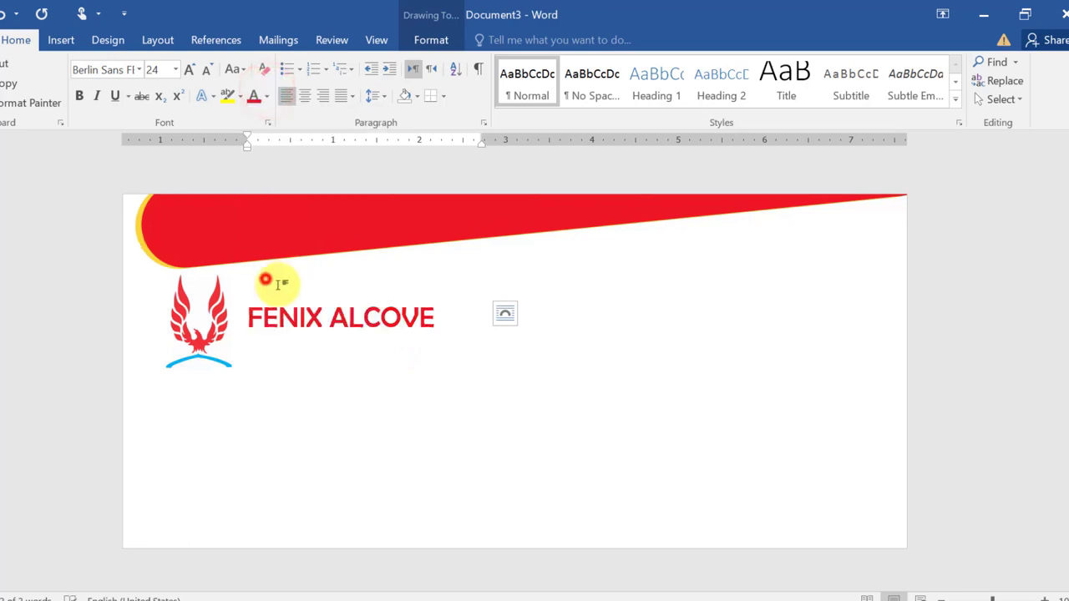
{"action": "left_click", "coordinate": [486, 384]}
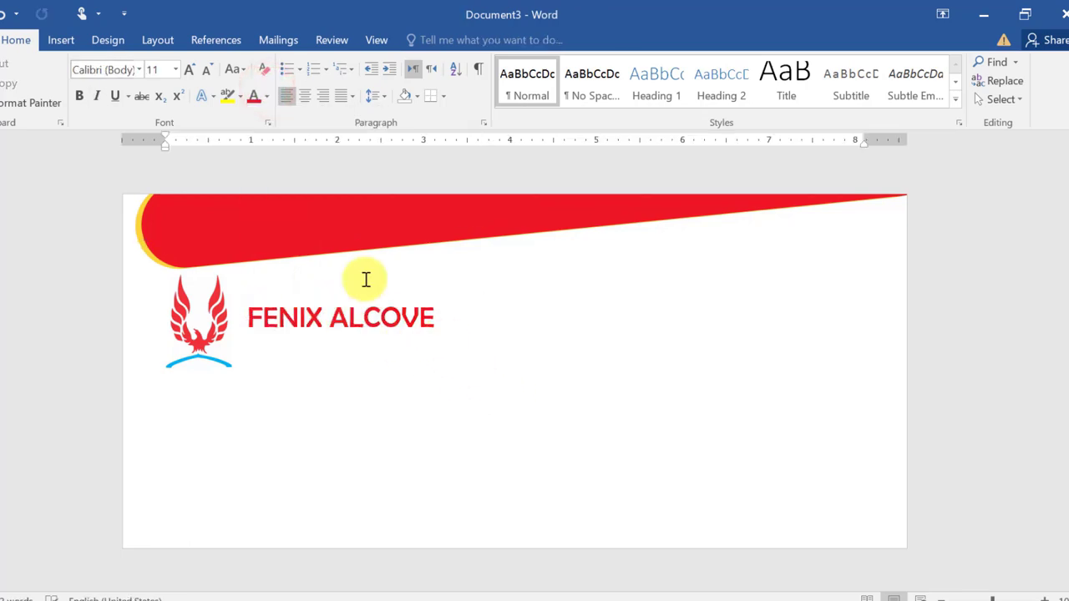
{"action": "left_click", "coordinate": [61, 40]}
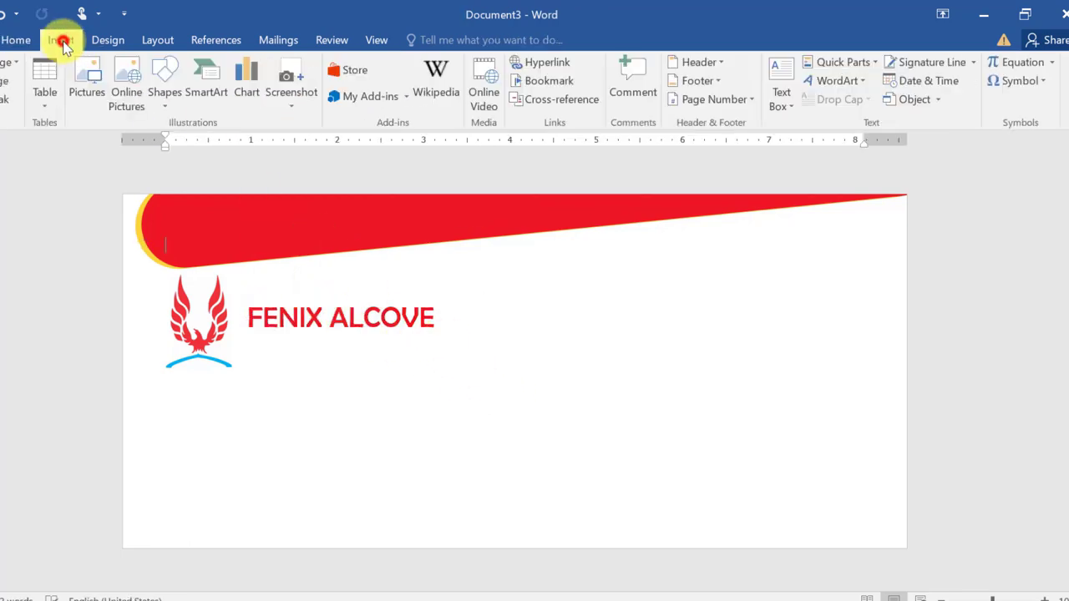
Add a 0.4 by 9.1 inch red rectangle with no outline along the page bottom.
{"action": "left_click", "coordinate": [165, 105]}
{"action": "left_click", "coordinate": [276, 449]}
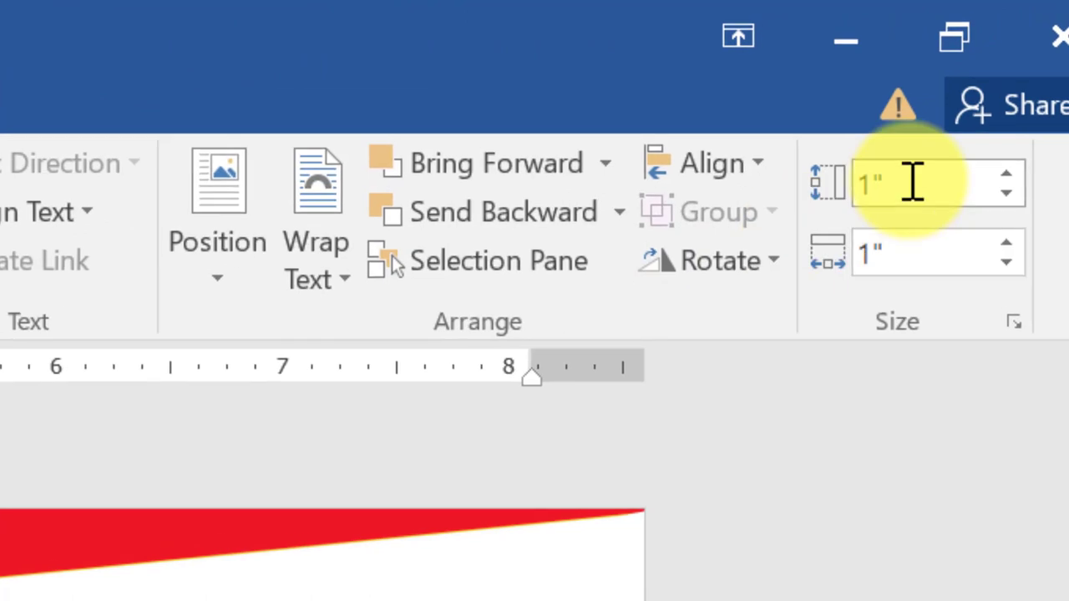
{"action": "left_click", "coordinate": [973, 116]}
{"action": "type", "text": ".4"}
{"action": "left_click", "coordinate": [894, 240]}
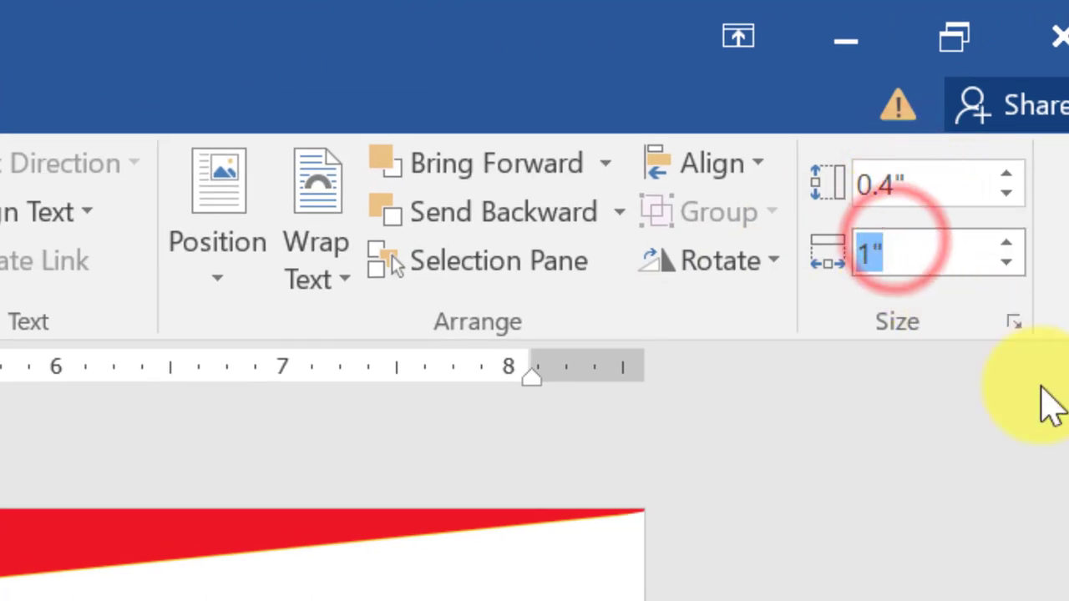
{"action": "type", "text": "9.1"}
{"action": "key", "text": "Return"}
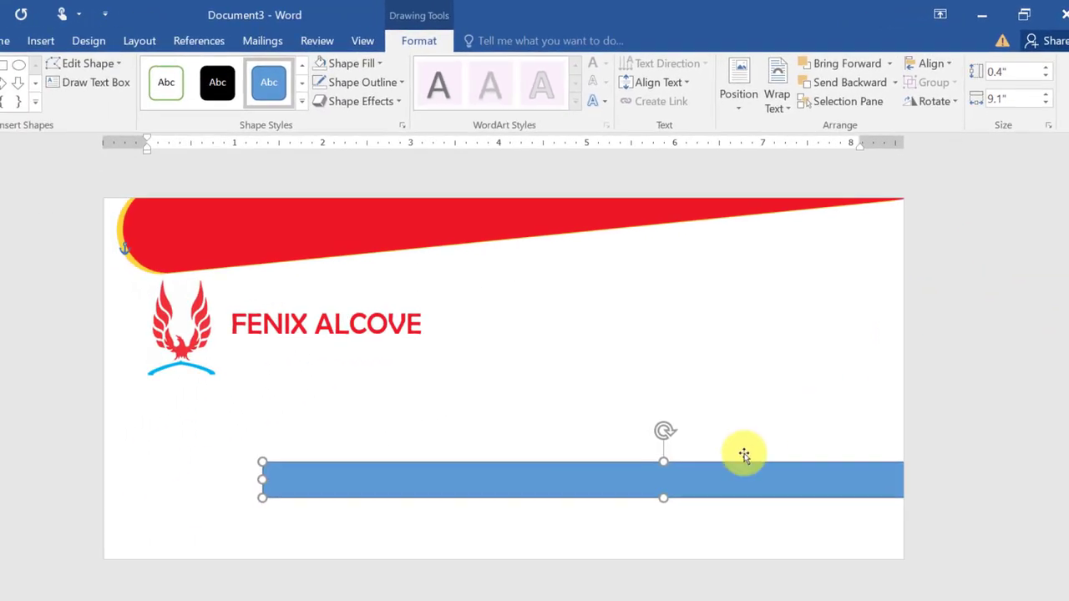
{"action": "mouse_move", "coordinate": [717, 479]}
{"action": "left_mouse_down"}
{"action": "mouse_move", "coordinate": [604, 516]}
{"action": "mouse_move", "coordinate": [557, 551]}
{"action": "left_mouse_up"}
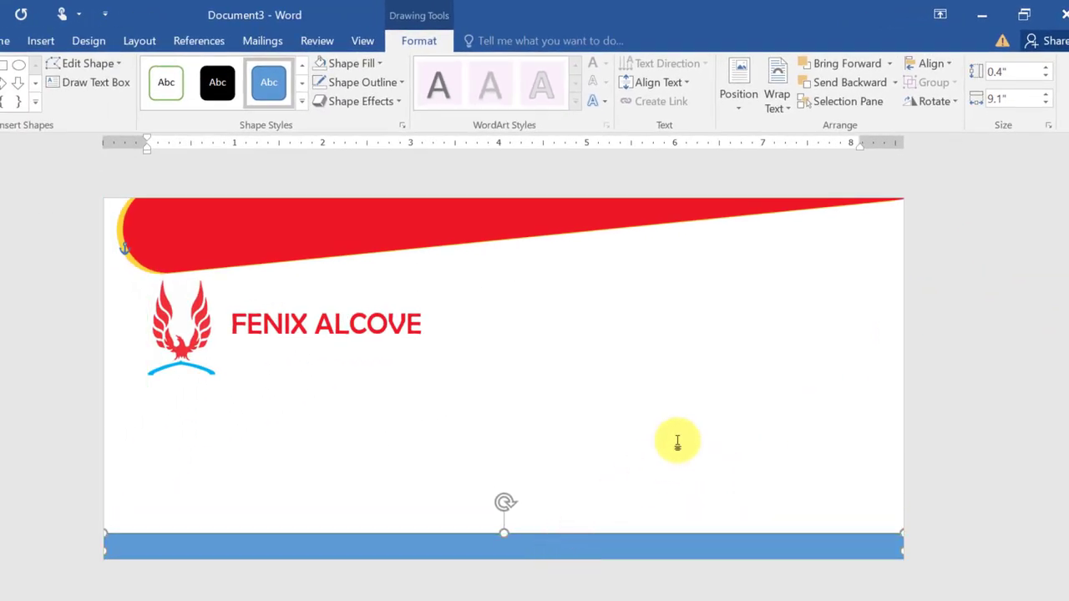
{"action": "left_click", "coordinate": [377, 64]}
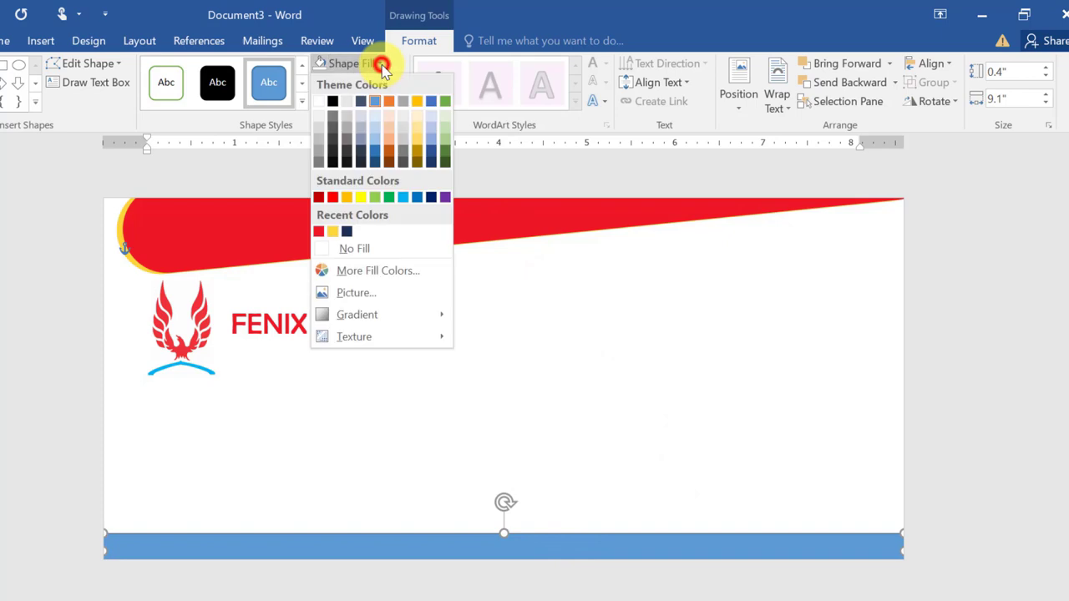
{"action": "left_click", "coordinate": [318, 232]}
{"action": "left_click", "coordinate": [397, 82]}
{"action": "left_click", "coordinate": [370, 266]}
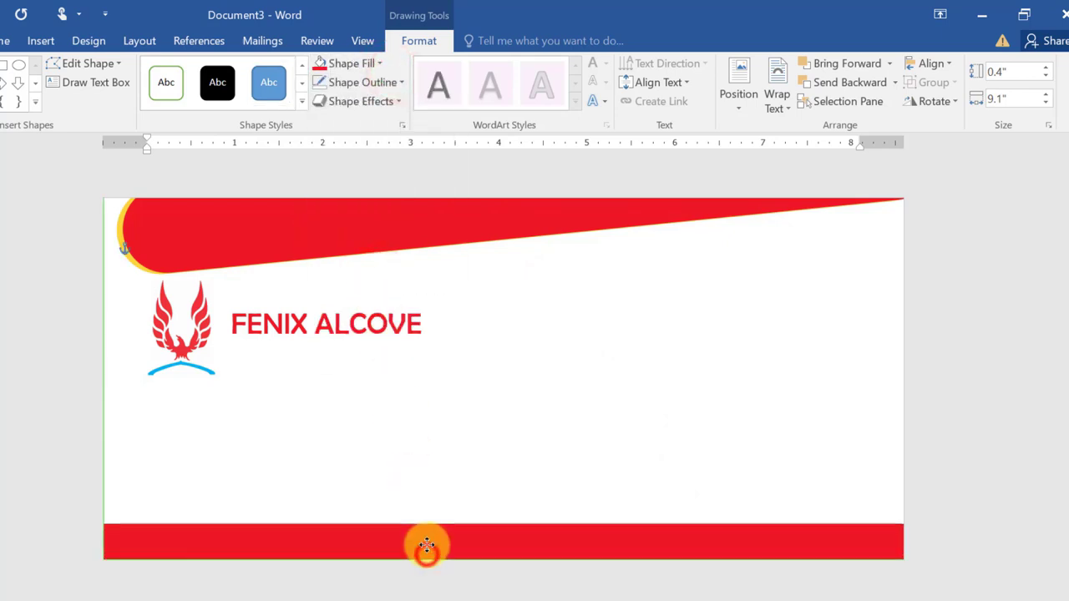
Duplicate the bar behind the original in yellow to show a thin top strip.
{"action": "left_click_drag", "start_coordinate": [427, 555], "coordinate": [426, 544]}
{"action": "right_click", "coordinate": [372, 539]}
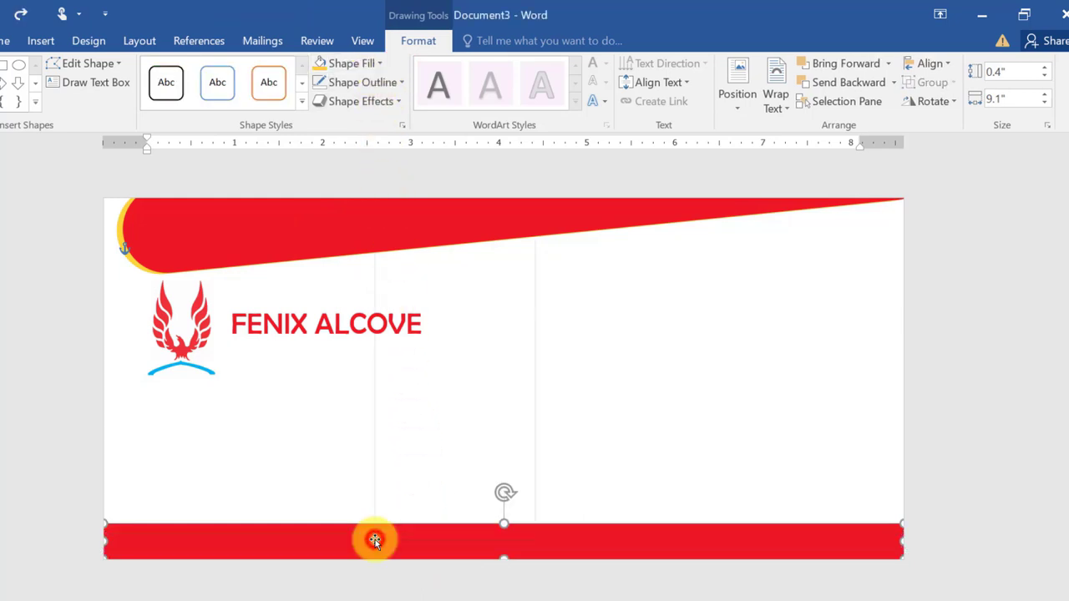
{"action": "left_click", "coordinate": [432, 388]}
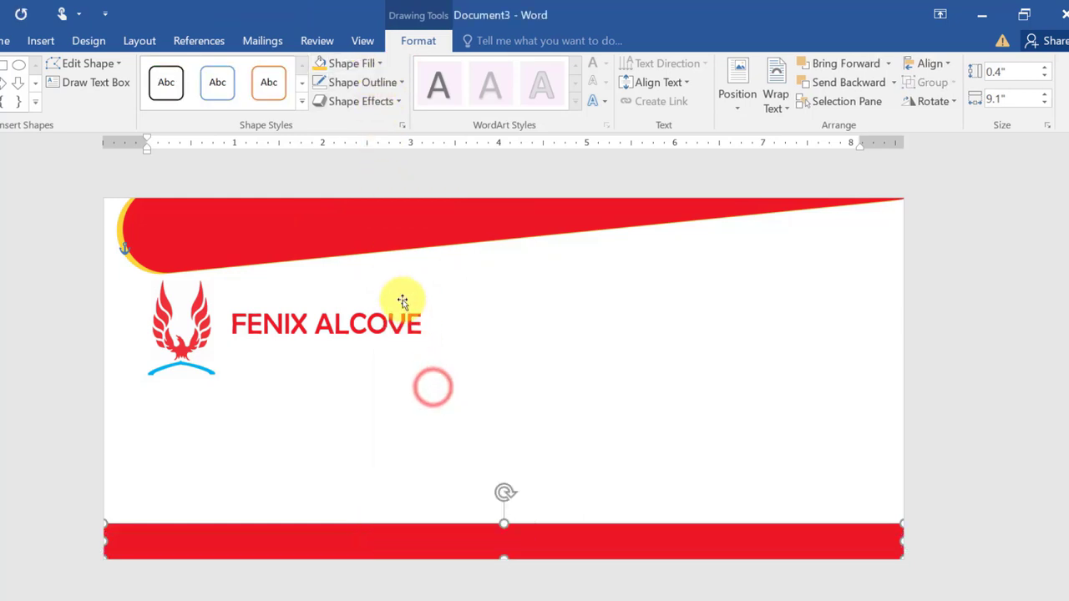
{"action": "left_click", "coordinate": [319, 65]}
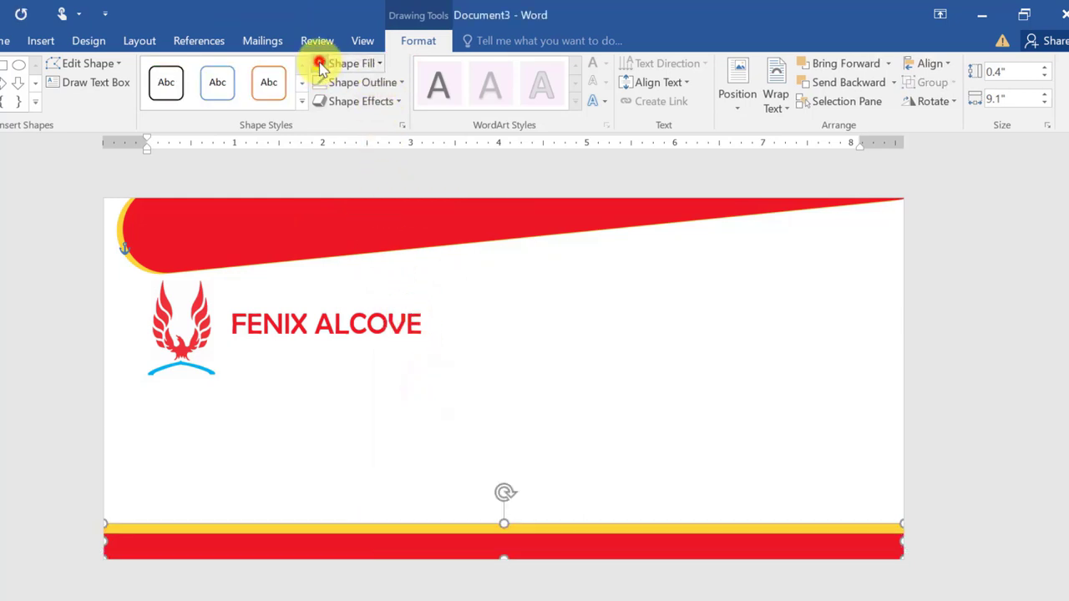
{"action": "left_click", "coordinate": [454, 446]}
{"action": "left_click", "coordinate": [465, 525]}
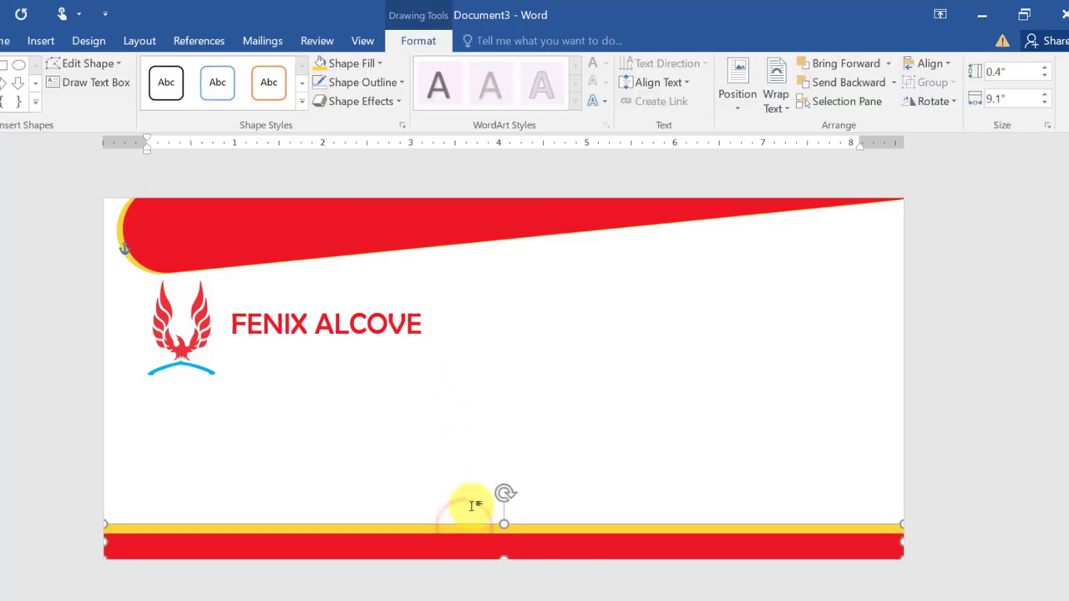
{"action": "left_click_drag", "start_coordinate": [499, 544], "coordinate": [500, 547]}
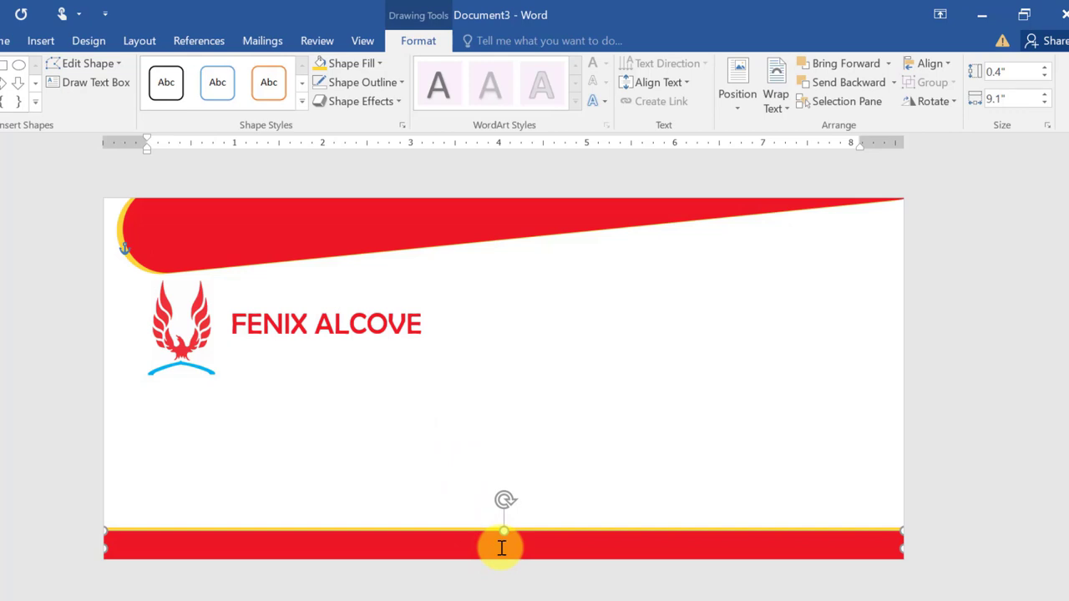
{"action": "left_click", "coordinate": [461, 428]}
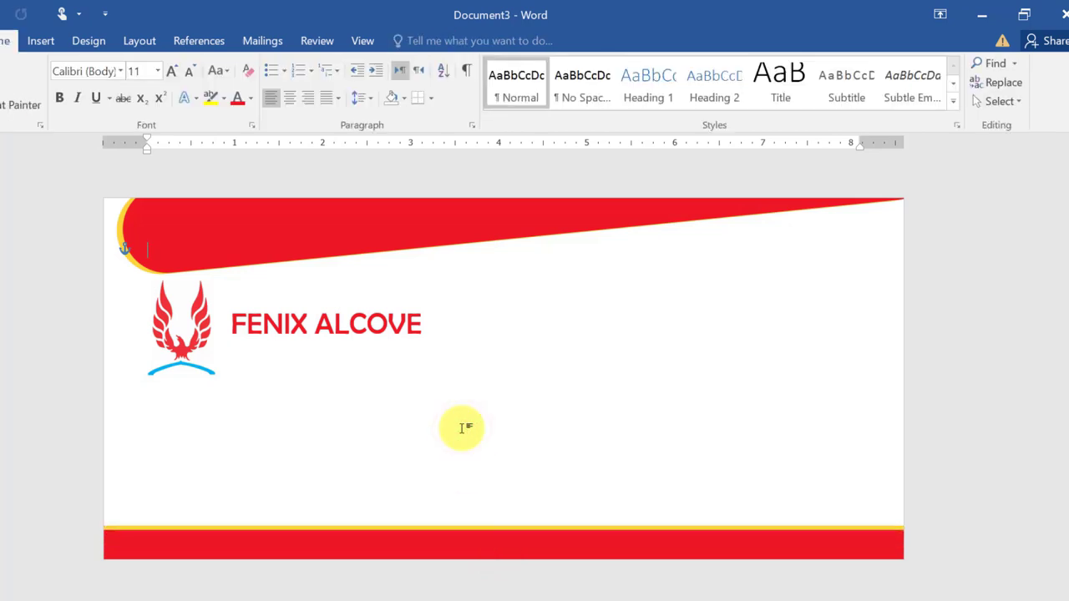
Insert a 2 by 4.5 inch rectangle below the logo.
{"action": "left_click", "coordinate": [46, 39]}
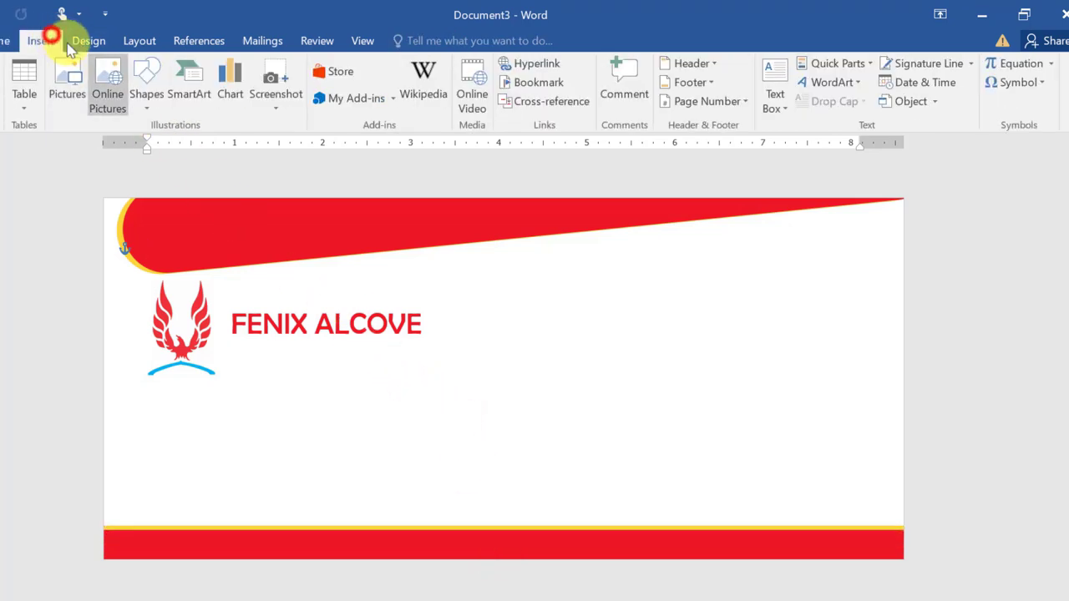
{"action": "left_click", "coordinate": [147, 94]}
{"action": "left_click", "coordinate": [209, 146]}
{"action": "left_click", "coordinate": [346, 389]}
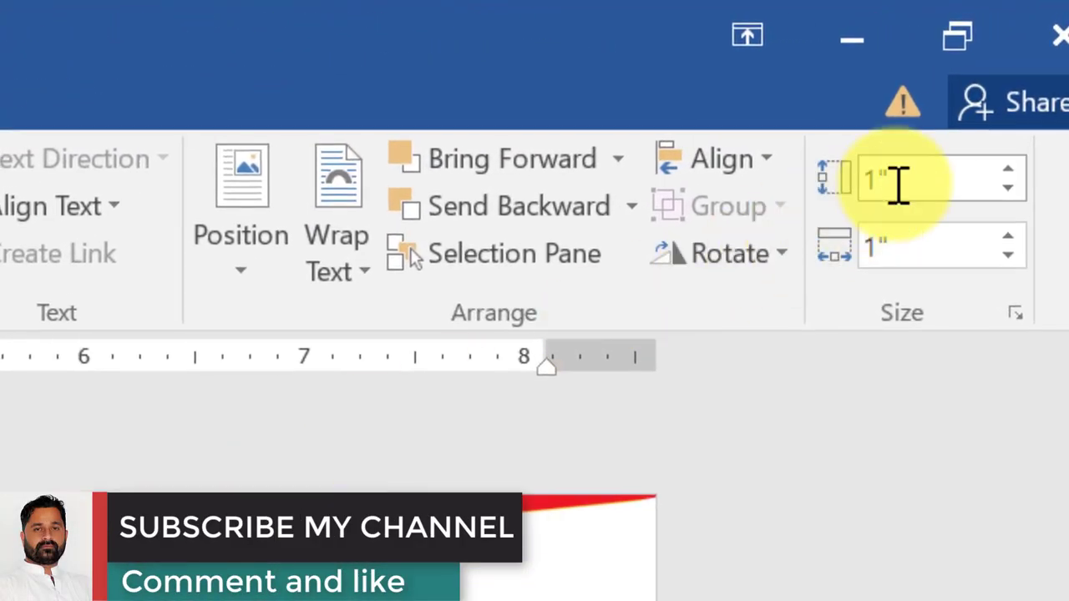
{"action": "left_click", "coordinate": [888, 183]}
{"action": "type", "text": "2"}
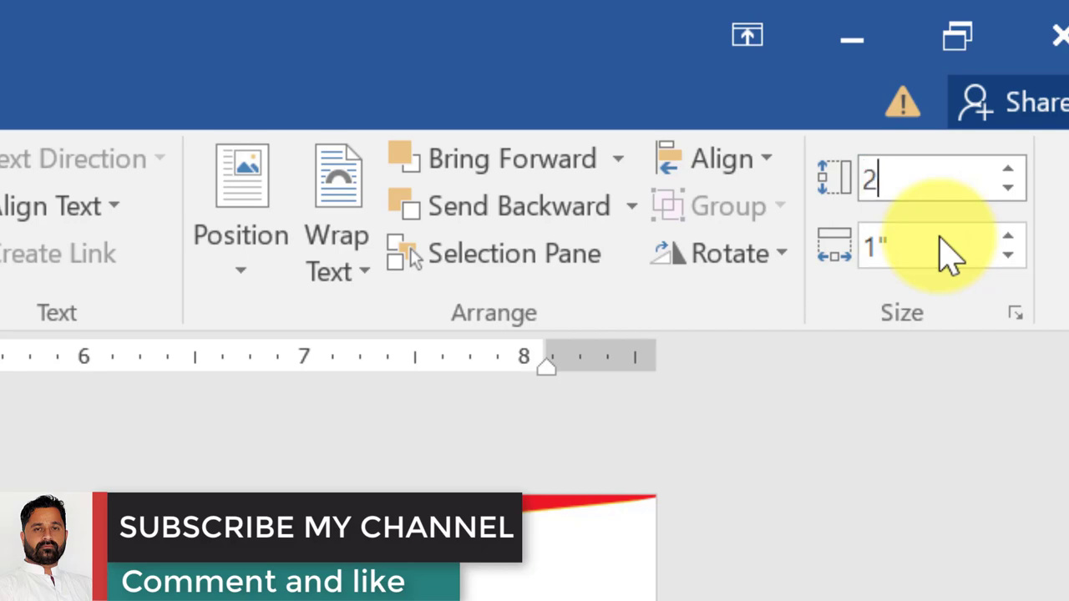
{"action": "left_click", "coordinate": [931, 242]}
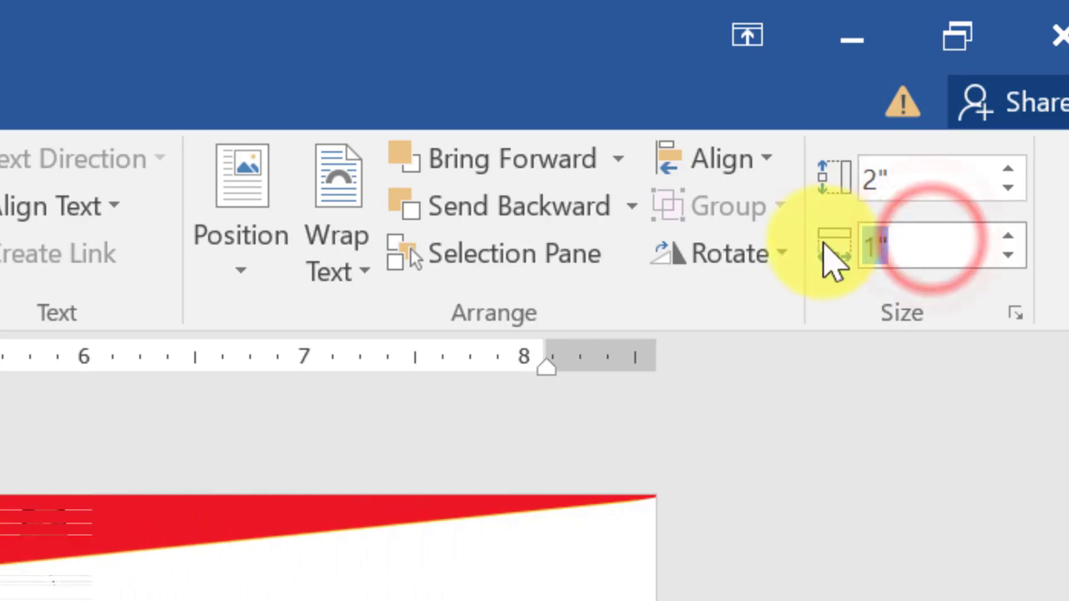
{"action": "type", "text": "4.5"}
{"action": "key", "text": "Return"}
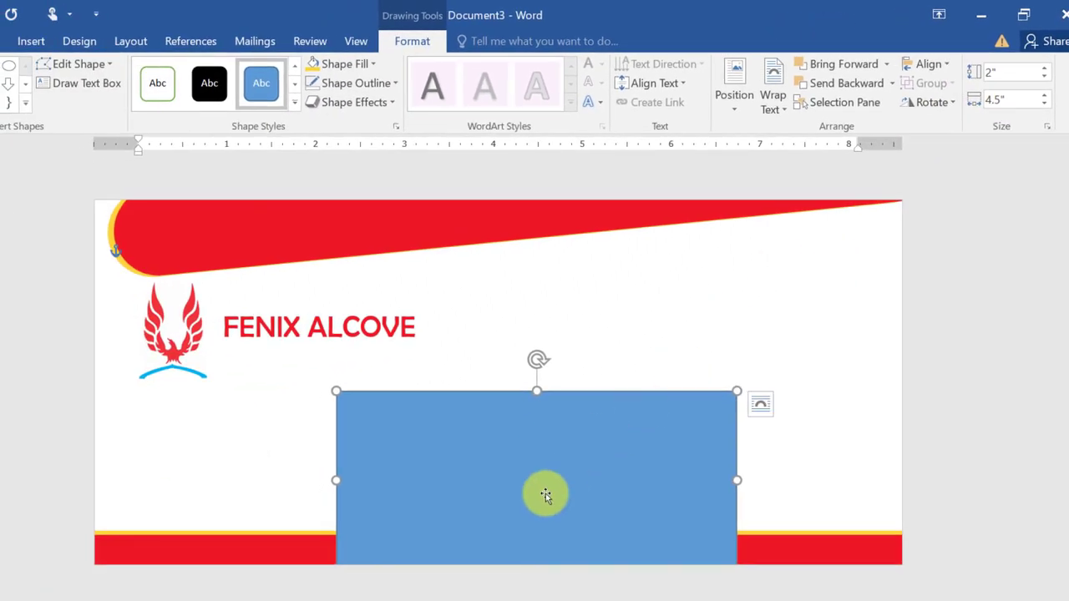
{"action": "mouse_move", "coordinate": [545, 494]}
{"action": "left_mouse_down"}
{"action": "mouse_move", "coordinate": [449, 445]}
{"action": "mouse_move", "coordinate": [405, 444]}
{"action": "left_mouse_up"}
Give the rectangle no fill and a 3 pt navy outline.
{"action": "left_click", "coordinate": [406, 41]}
{"action": "left_click", "coordinate": [368, 65]}
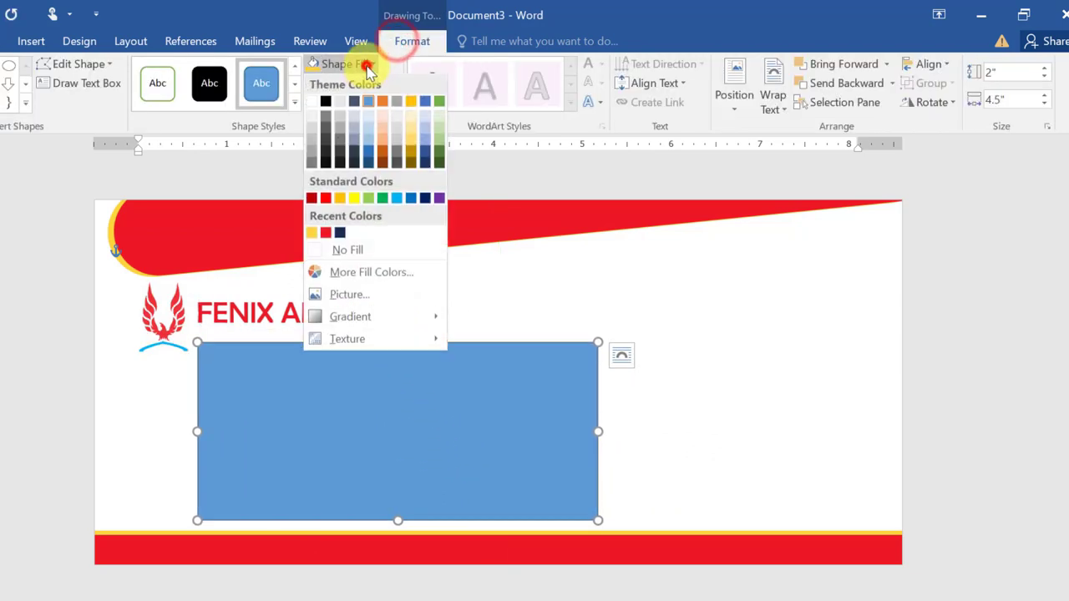
{"action": "left_click", "coordinate": [349, 254]}
{"action": "left_click", "coordinate": [378, 85]}
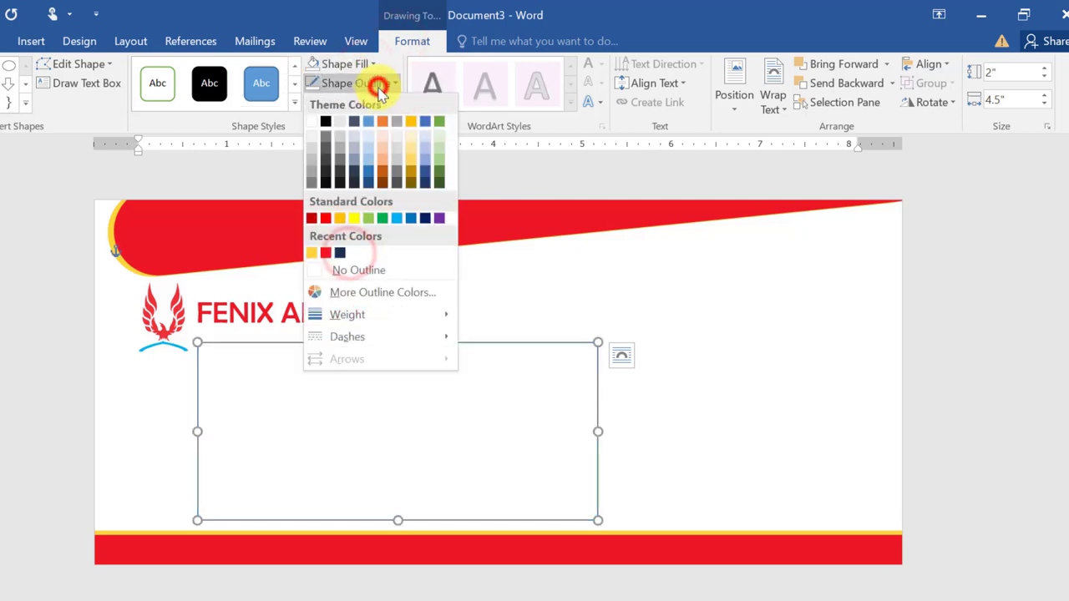
{"action": "left_click", "coordinate": [358, 268]}
{"action": "left_click", "coordinate": [383, 85]}
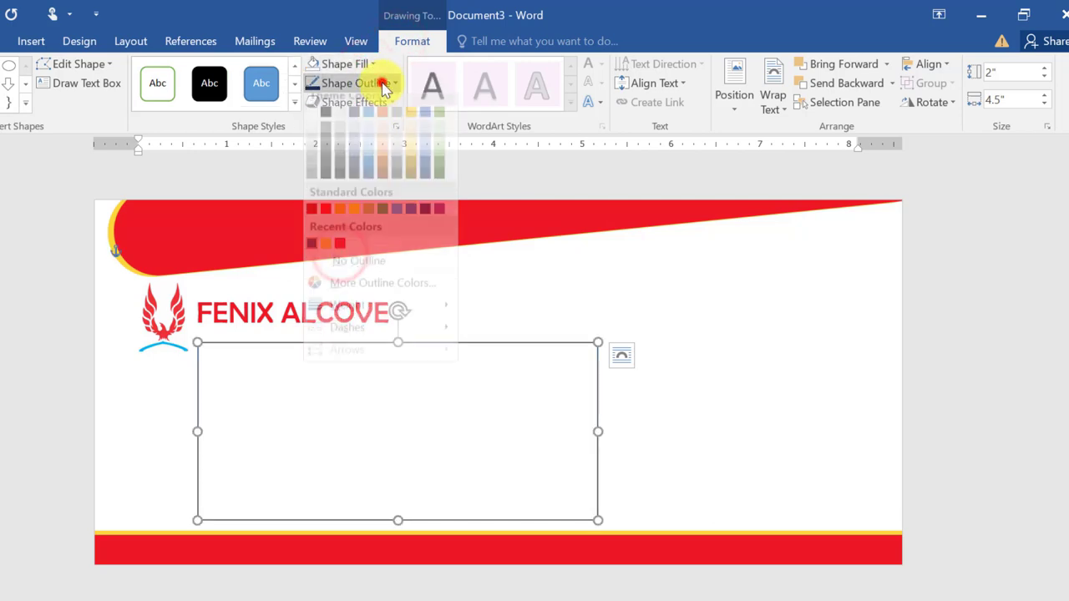
{"action": "mouse_move", "coordinate": [393, 315]}
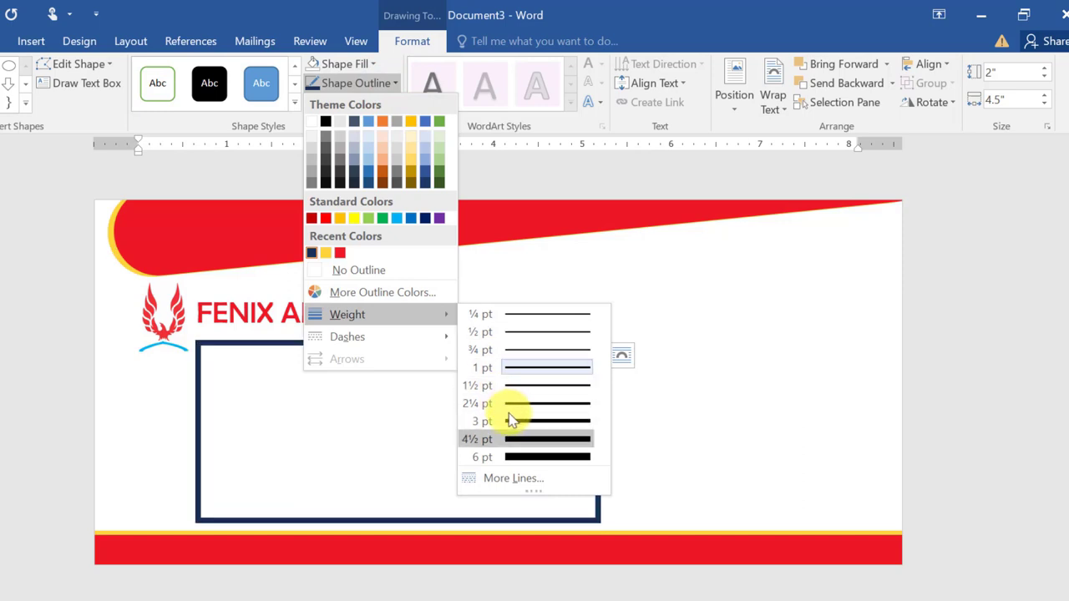
{"action": "left_click", "coordinate": [512, 422]}
{"action": "left_click", "coordinate": [715, 426]}
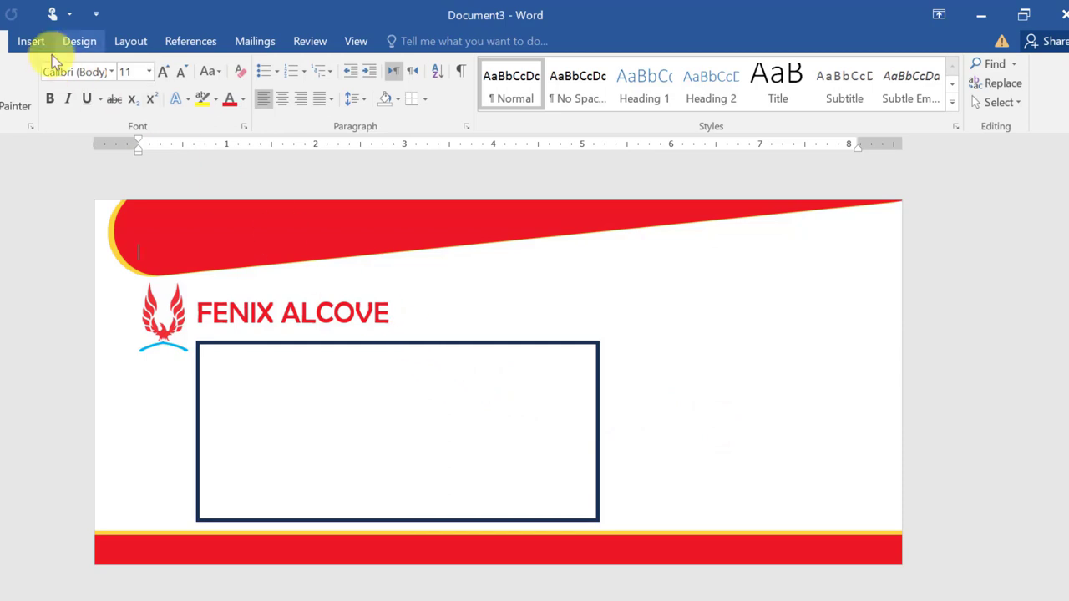
{"action": "left_click", "coordinate": [34, 41]}
Draw a text box inside the navy frame holding To, Name, Address, City, Post Code, Phone, Email and Cell lines.
{"action": "left_click", "coordinate": [782, 107]}
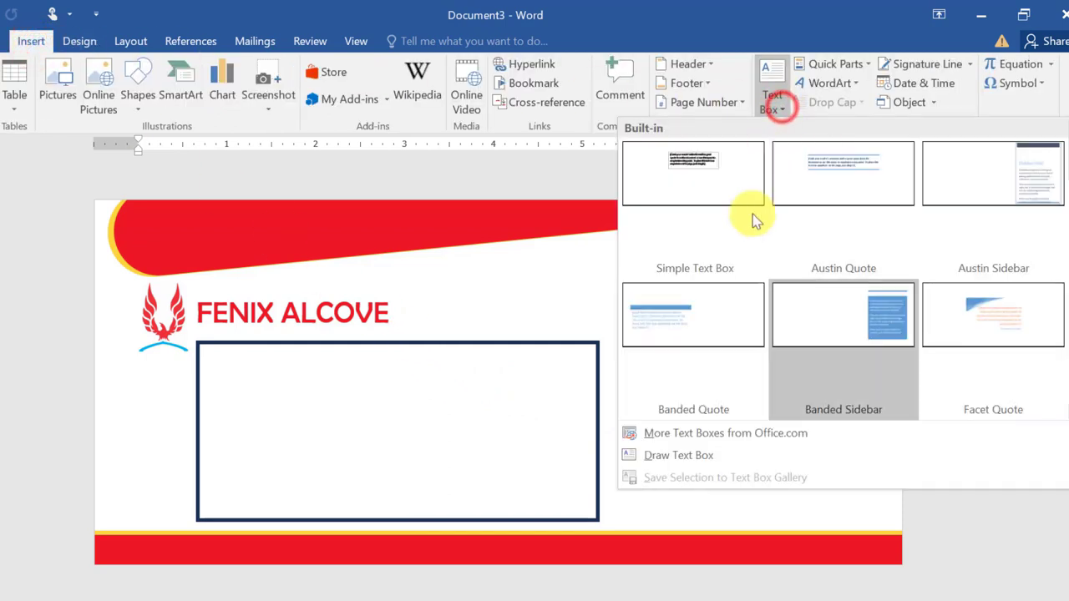
{"action": "left_click", "coordinate": [685, 455]}
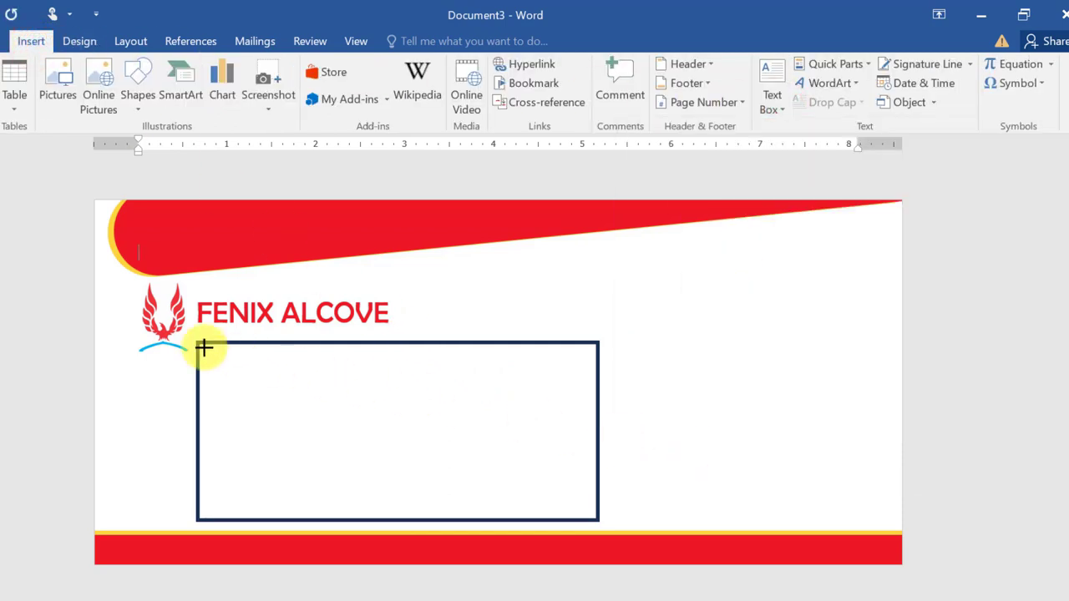
{"action": "left_click_drag", "start_coordinate": [204, 347], "coordinate": [592, 514]}
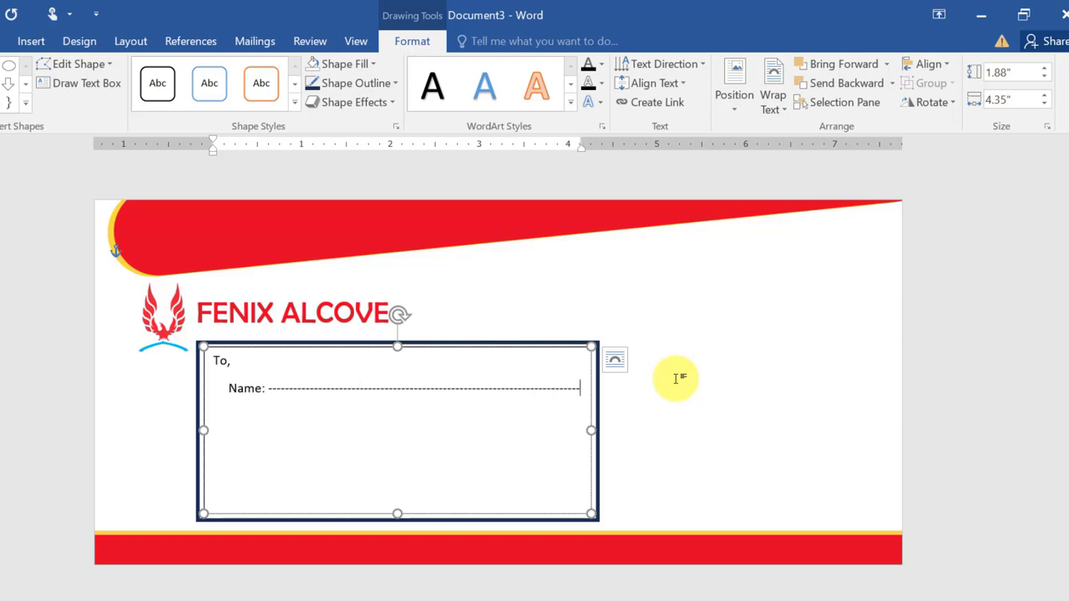
{"action": "left_click", "coordinate": [363, 390]}
{"action": "left_click", "coordinate": [580, 389]}
{"action": "key", "text": "Return"}
{"action": "type", "text": "Address: ------------------------------------------------------------------------------------------"}
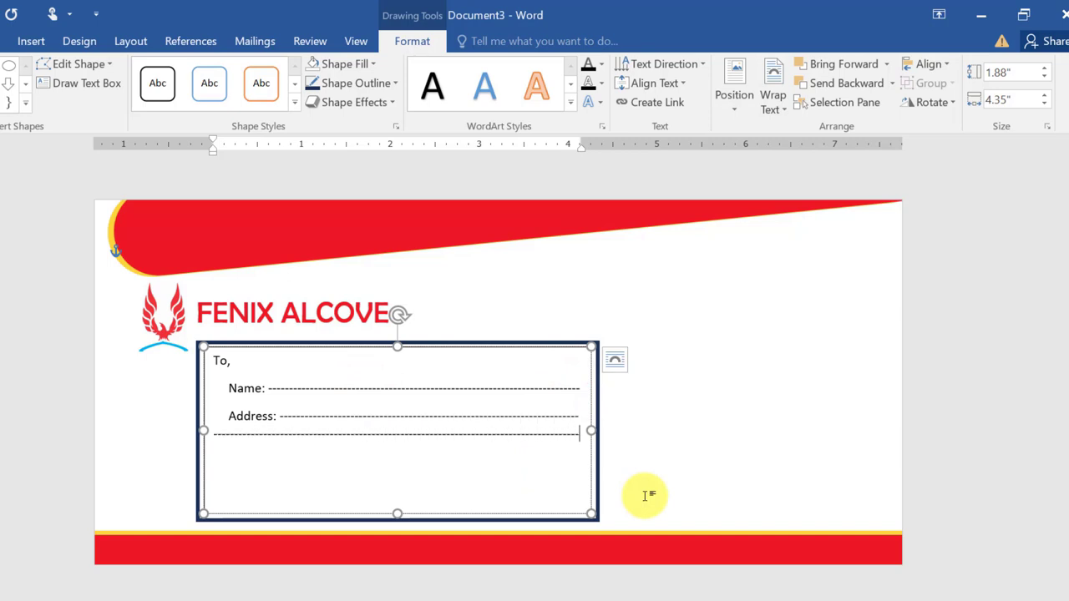
{"action": "key", "text": "Return"}
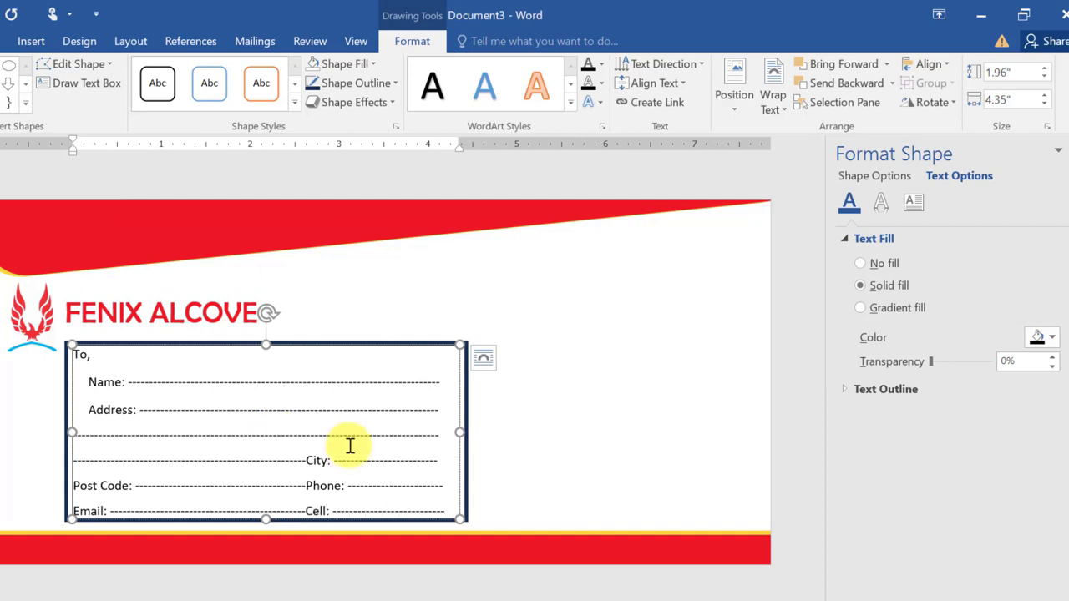
Remove the outline from the address text box.
{"action": "left_click", "coordinate": [156, 351]}
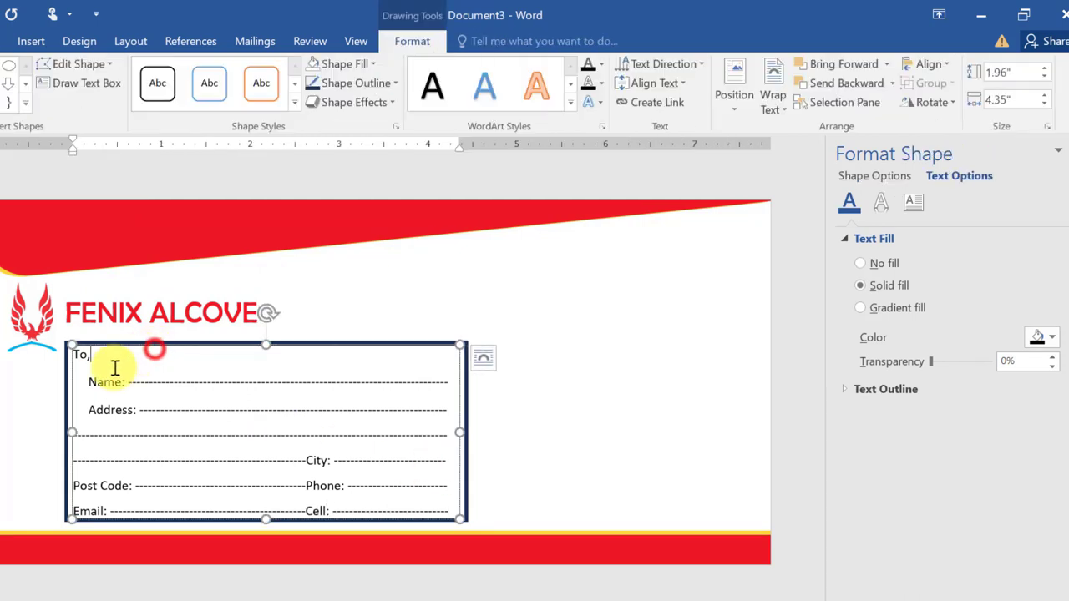
{"action": "left_click", "coordinate": [73, 386]}
{"action": "left_click", "coordinate": [355, 82]}
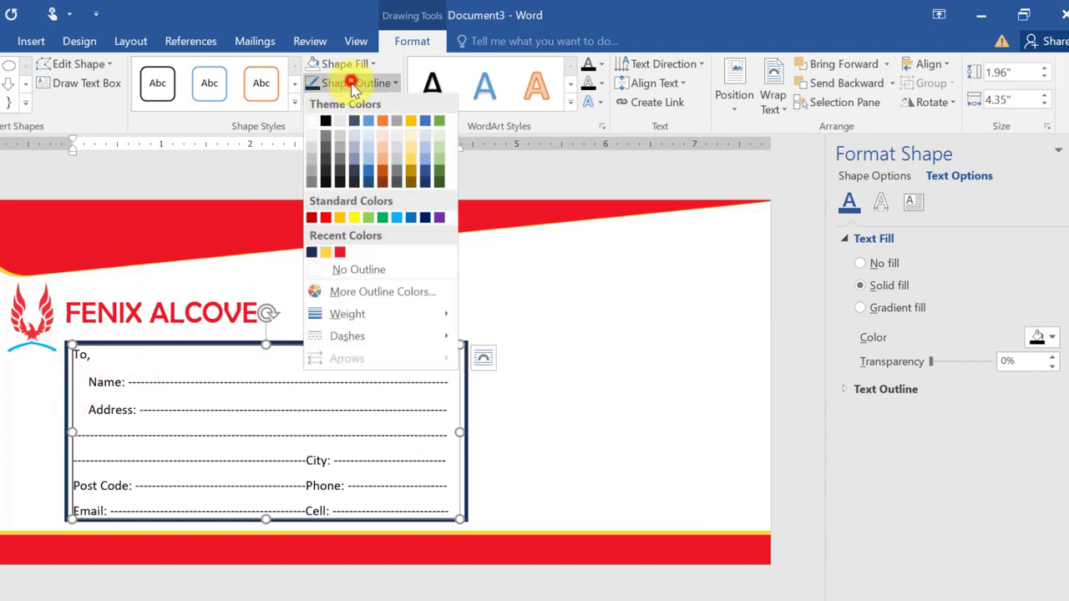
{"action": "left_click", "coordinate": [330, 270]}
{"action": "left_click", "coordinate": [531, 396]}
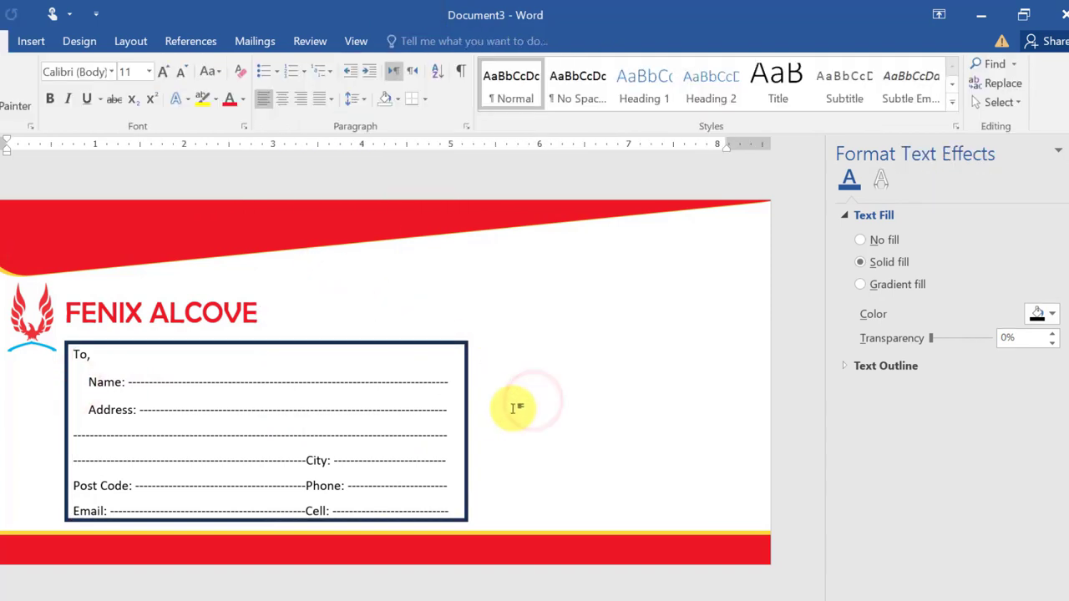
{"action": "left_click", "coordinate": [384, 460]}
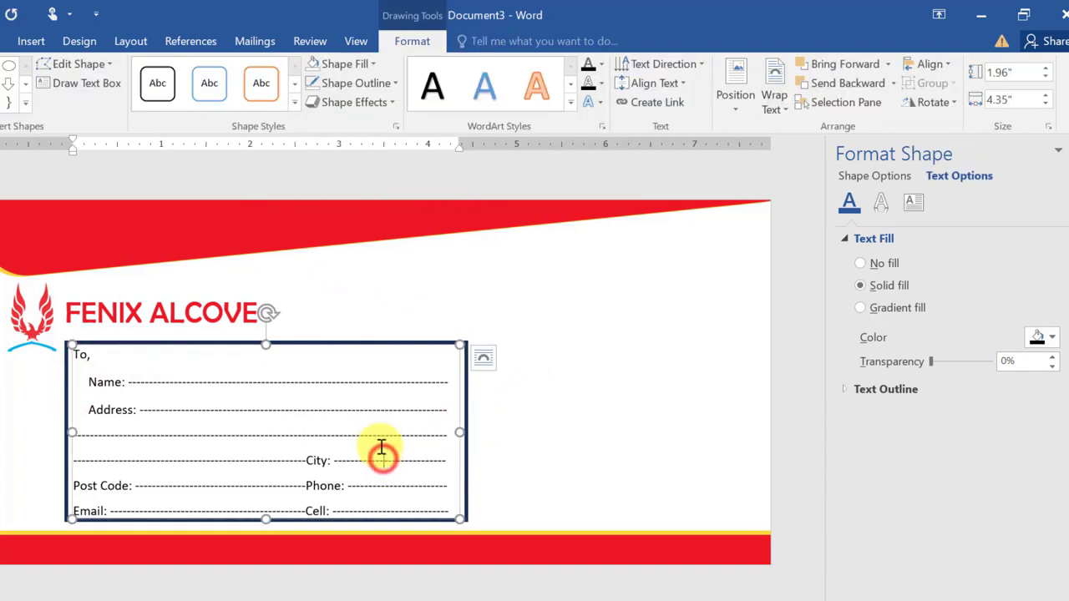
{"action": "left_click", "coordinate": [353, 343]}
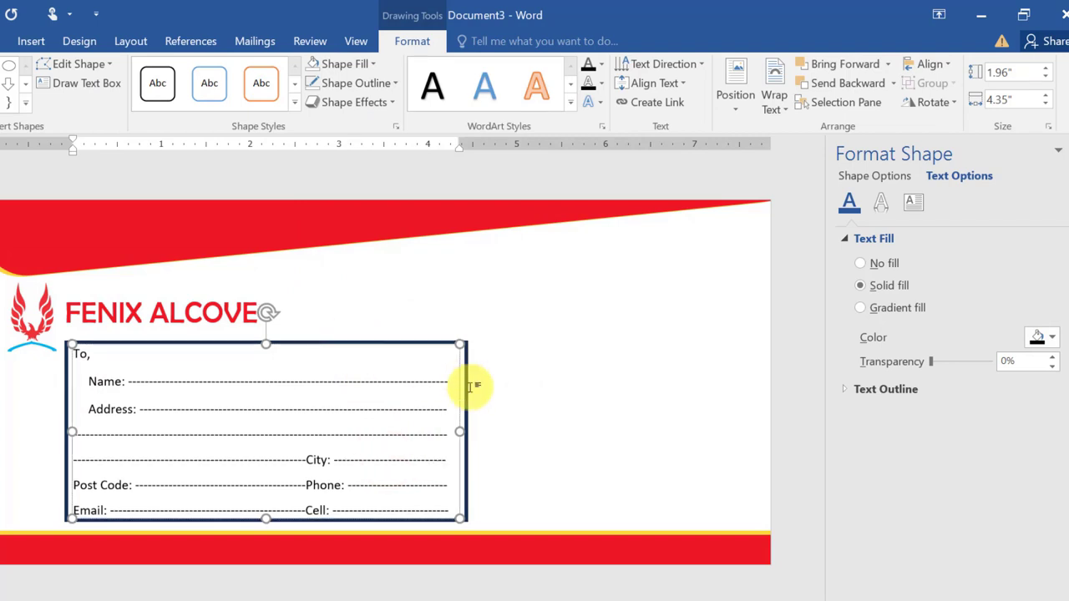
{"action": "left_click", "coordinate": [509, 400]}
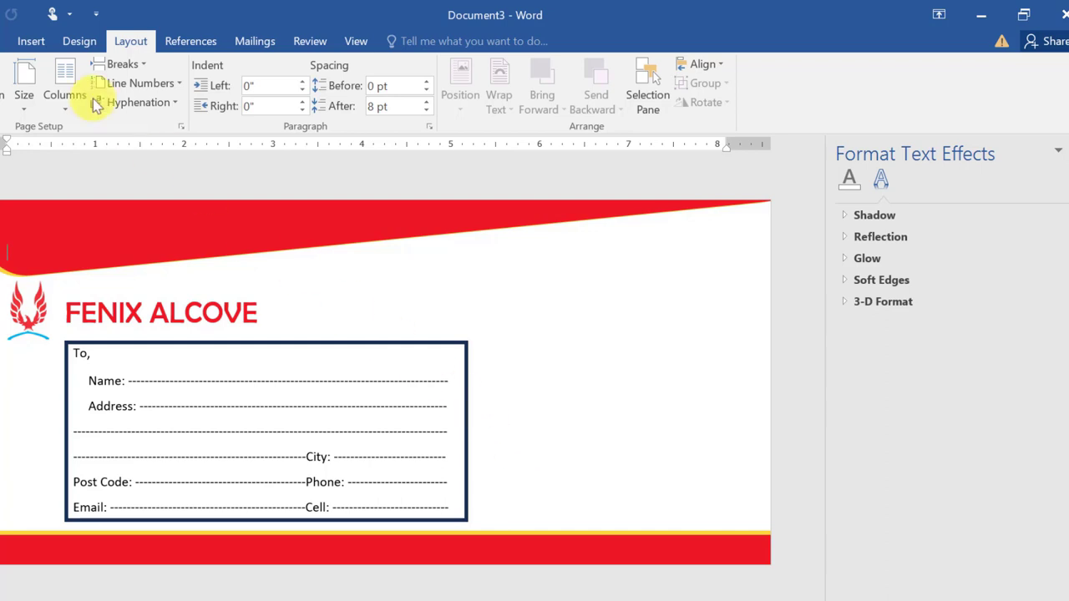
Draw a rectangle to the right of the address box.
{"action": "left_click", "coordinate": [31, 41]}
{"action": "left_click", "coordinate": [140, 104]}
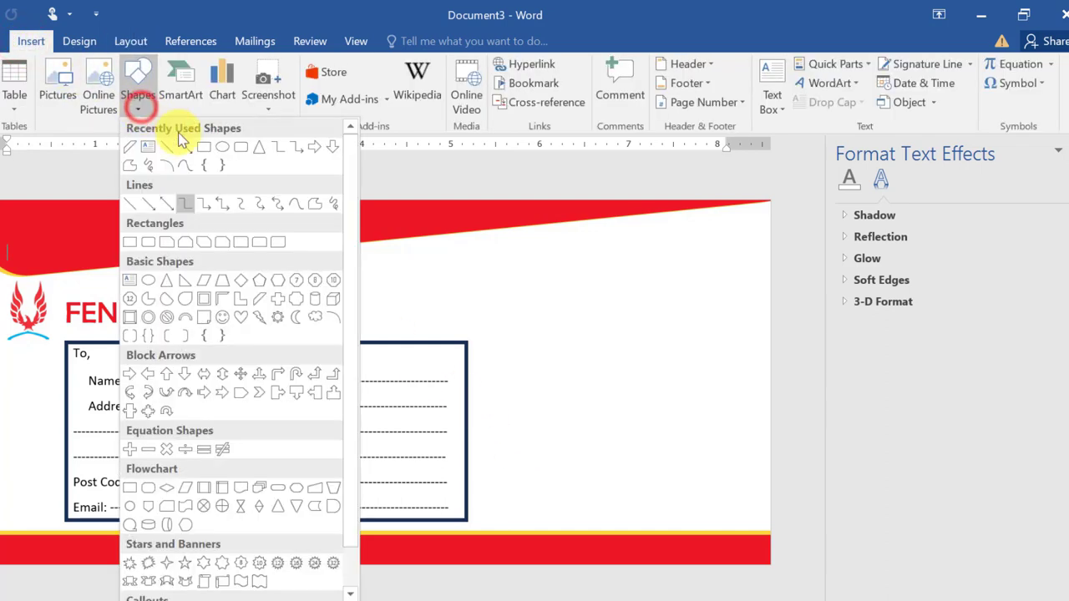
{"action": "left_click", "coordinate": [203, 147]}
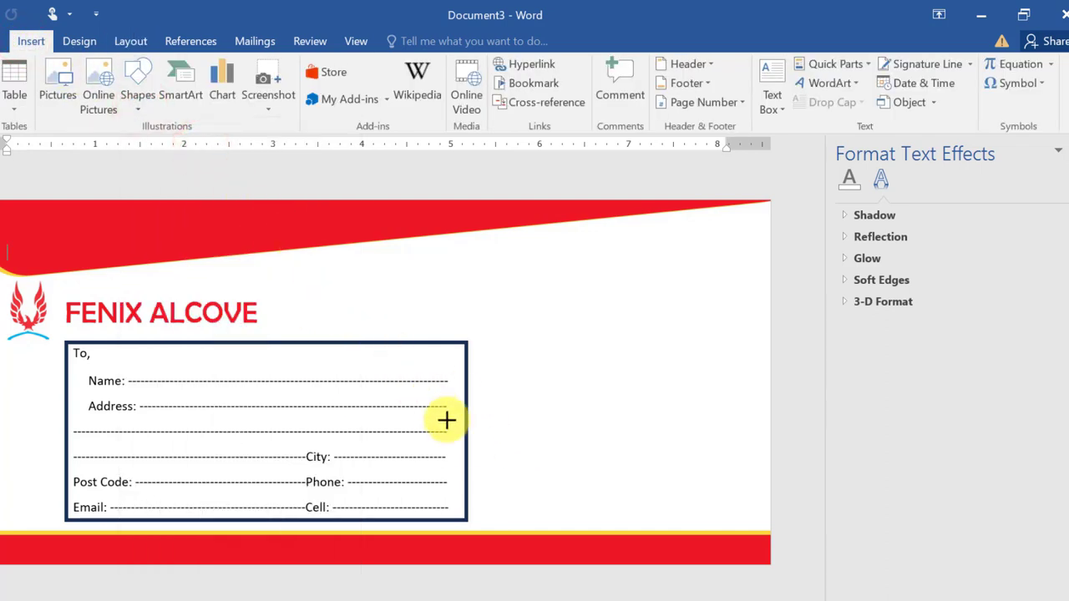
{"action": "mouse_move", "coordinate": [468, 443]}
{"action": "left_mouse_down"}
{"action": "mouse_move", "coordinate": [730, 484]}
{"action": "mouse_move", "coordinate": [669, 479]}
{"action": "left_mouse_up"}
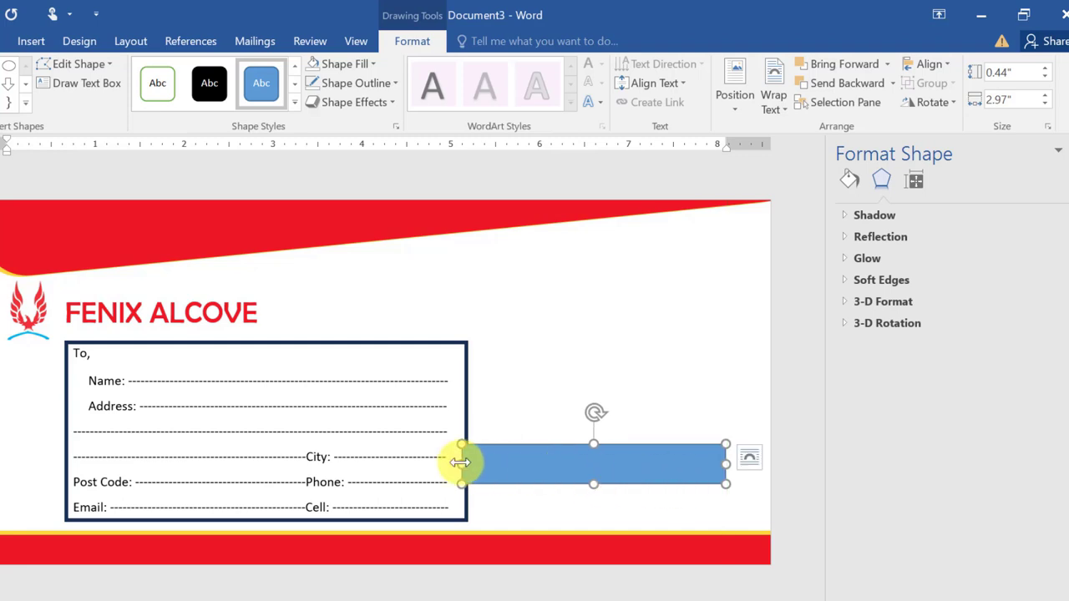
{"action": "left_click_drag", "start_coordinate": [461, 463], "coordinate": [475, 464]}
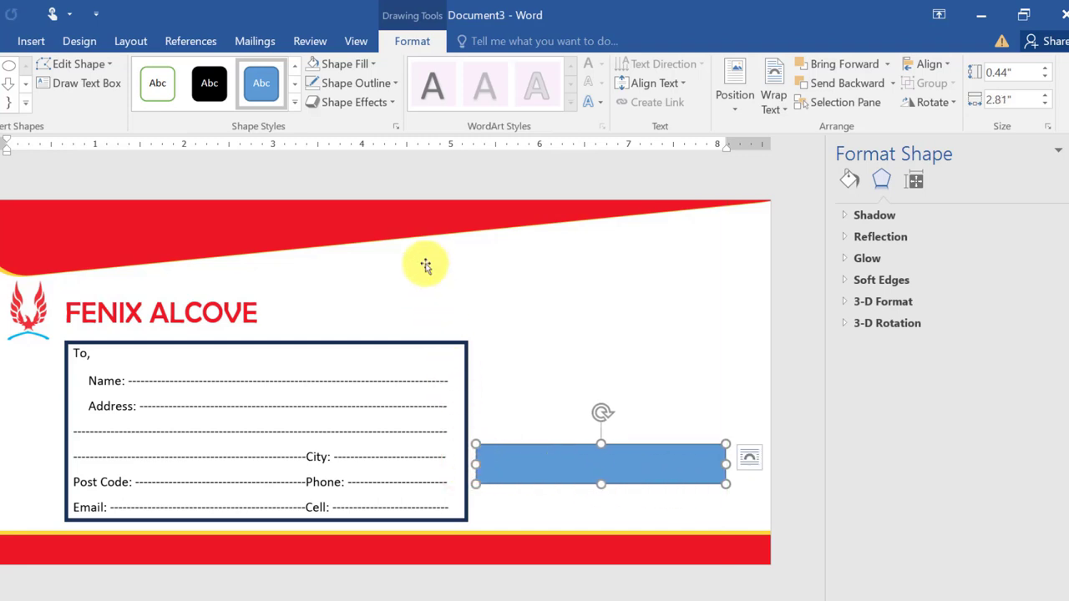
Give the rectangle no fill and a dark blue outline, then make it accept text.
{"action": "left_click", "coordinate": [373, 65]}
{"action": "left_click", "coordinate": [370, 252]}
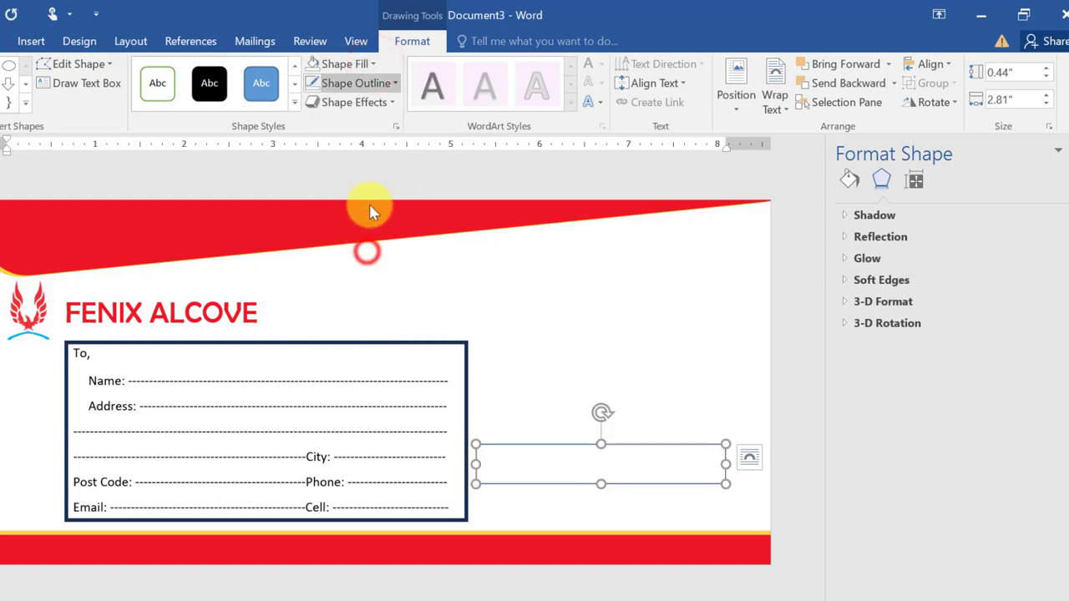
{"action": "left_click", "coordinate": [375, 83]}
{"action": "left_click", "coordinate": [312, 253]}
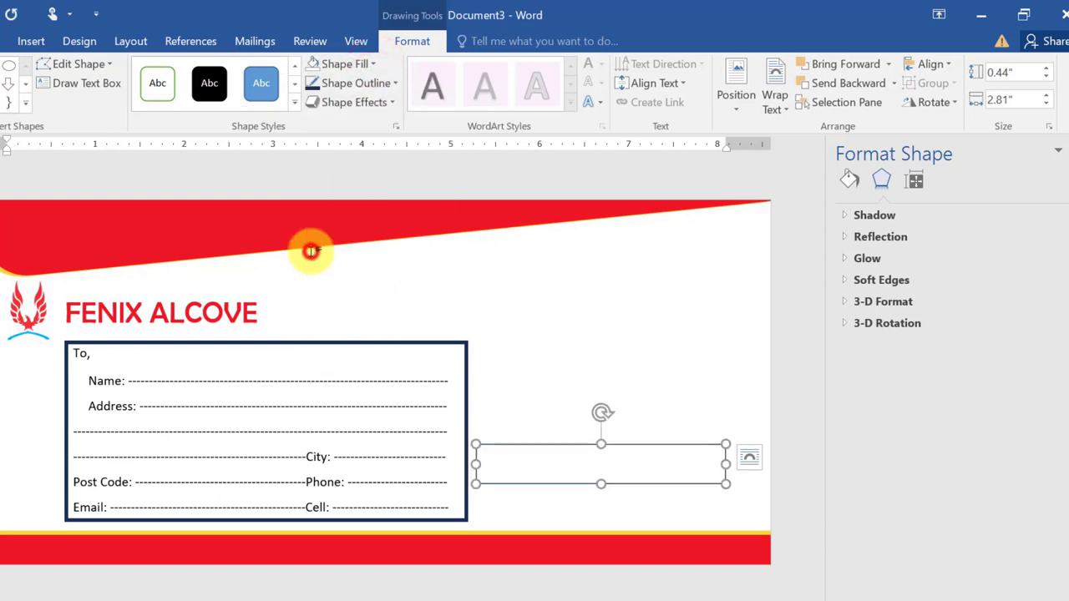
{"action": "left_click", "coordinate": [528, 456]}
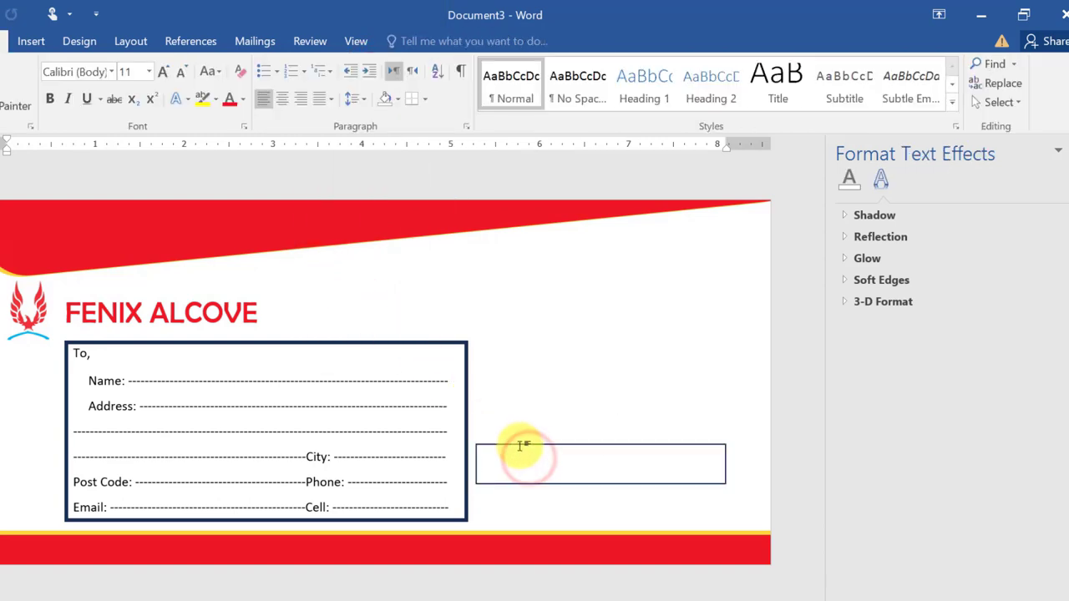
{"action": "left_click", "coordinate": [518, 445]}
{"action": "right_click", "coordinate": [518, 445]}
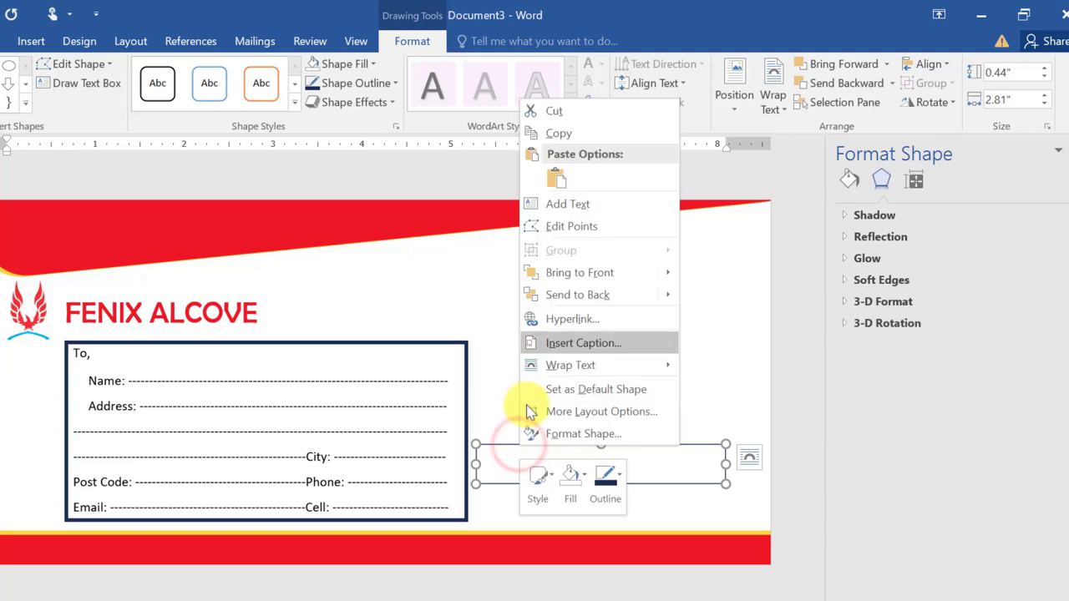
{"action": "left_click", "coordinate": [565, 208]}
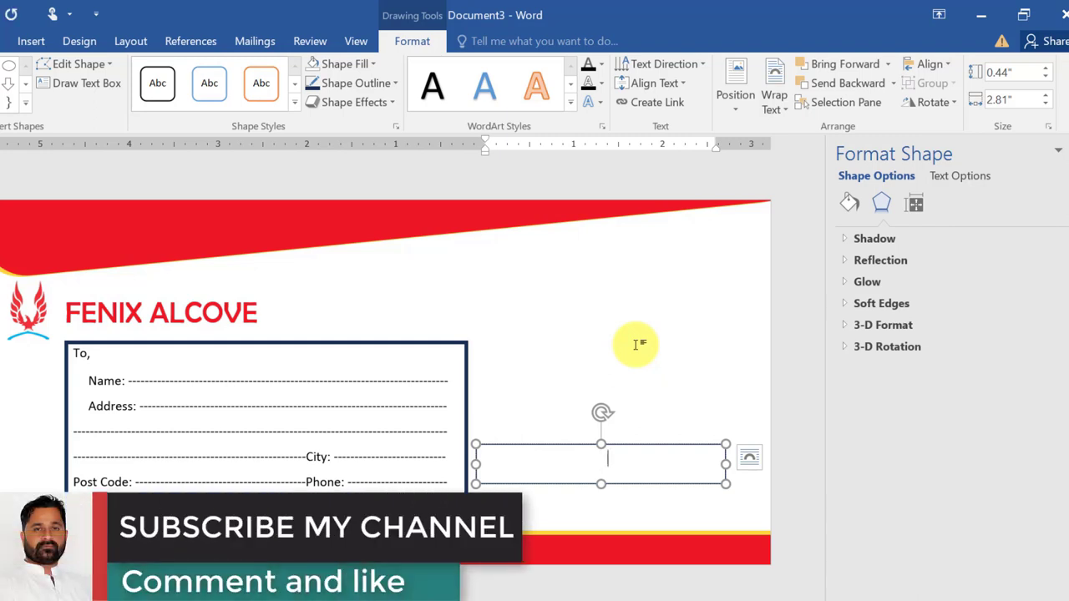
Type a black, left-aligned 'Bar Code:' label in the rectangle.
{"action": "double_click", "coordinate": [619, 465]}
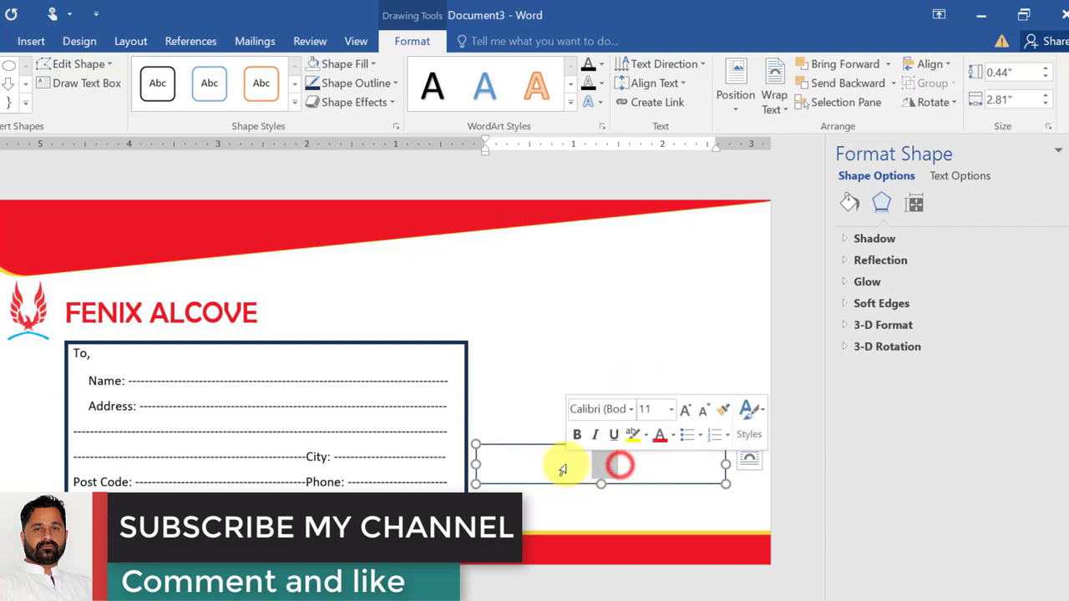
{"action": "left_click", "coordinate": [7, 41]}
{"action": "left_click", "coordinate": [241, 99]}
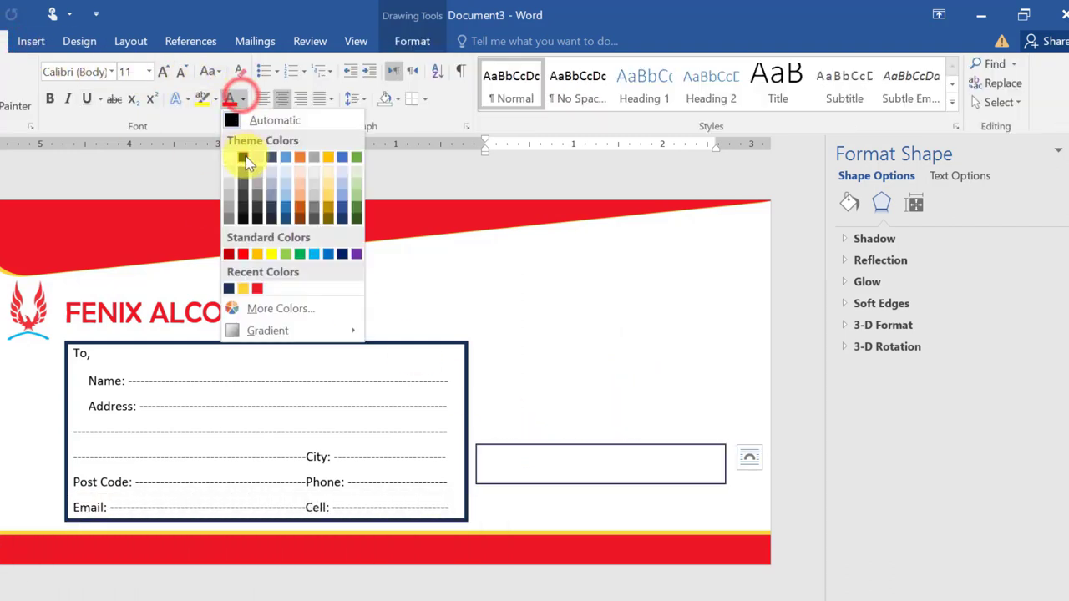
{"action": "left_click", "coordinate": [244, 158]}
{"action": "type", "text": "Bar Code:"}
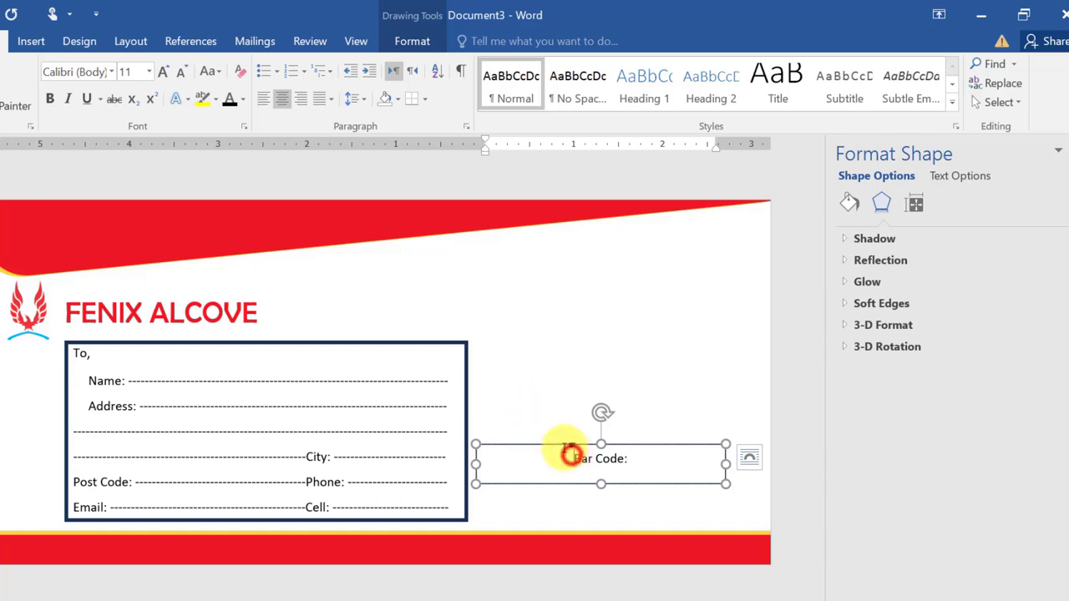
{"action": "left_click", "coordinate": [263, 98]}
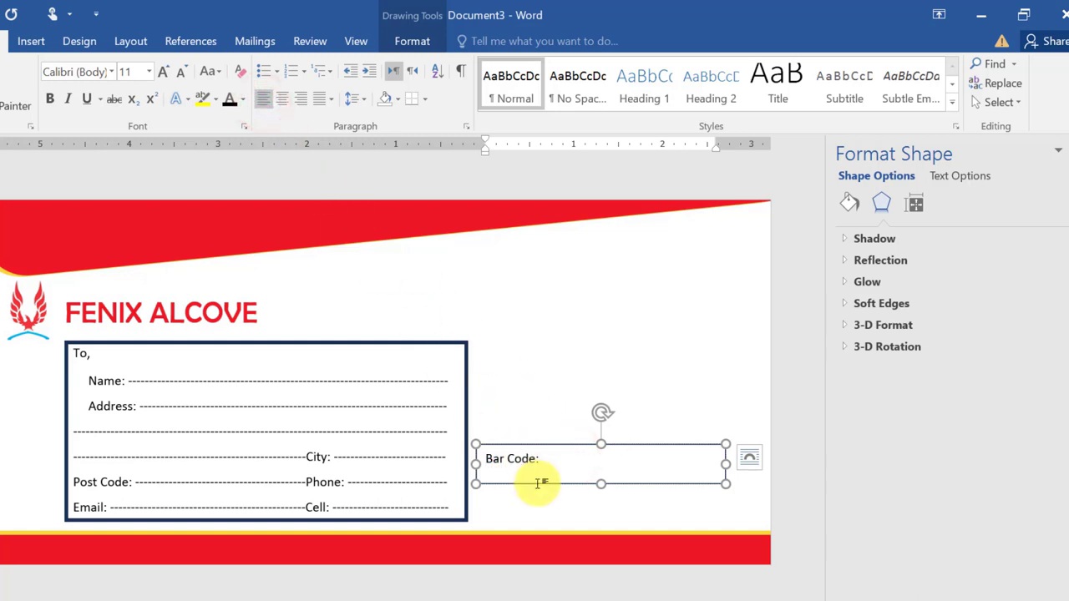
Duplicate the Bar Code box below the original and nudge both boxes into position.
{"action": "left_click_drag", "start_coordinate": [539, 487], "coordinate": [539, 529], "text": "ctrl"}
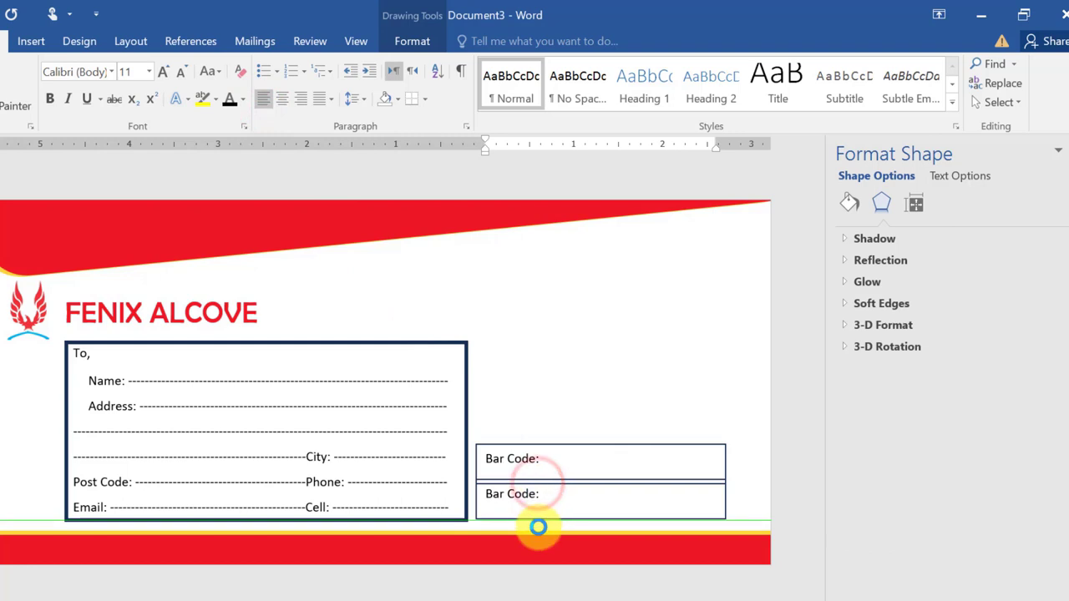
{"action": "left_click", "coordinate": [557, 363]}
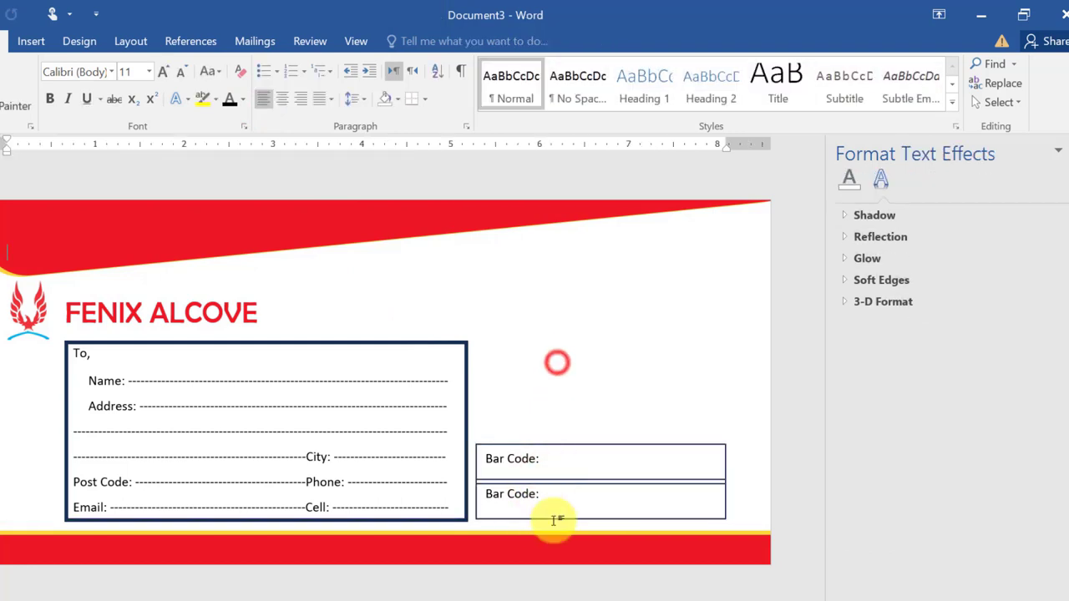
{"action": "left_click", "coordinate": [554, 519]}
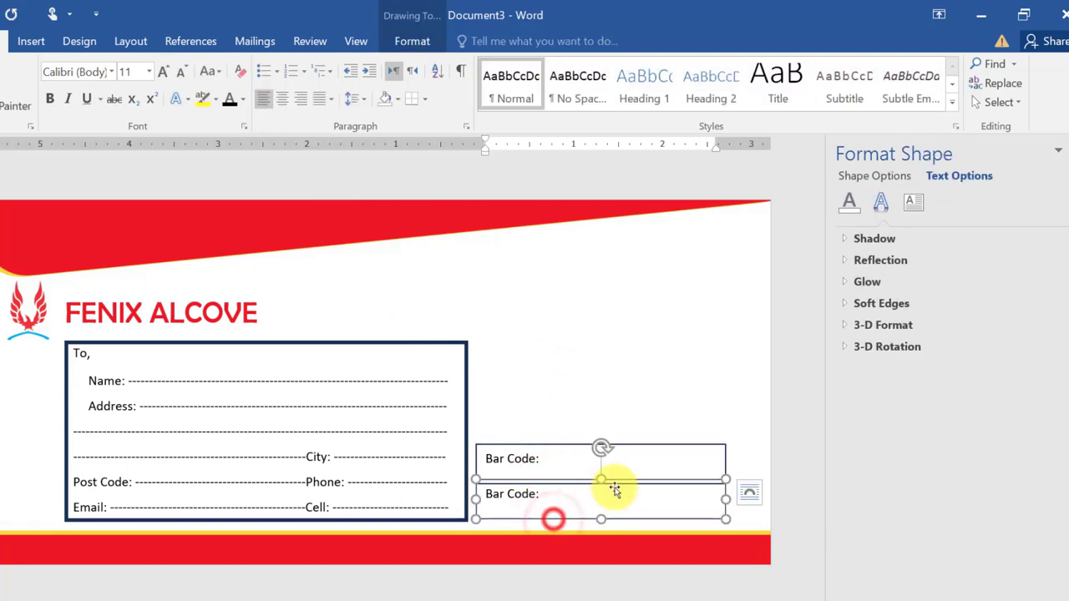
{"action": "key", "text": "Down"}
{"action": "key", "text": "Down"}
{"action": "key", "text": "Down"}
{"action": "key", "text": "Down"}
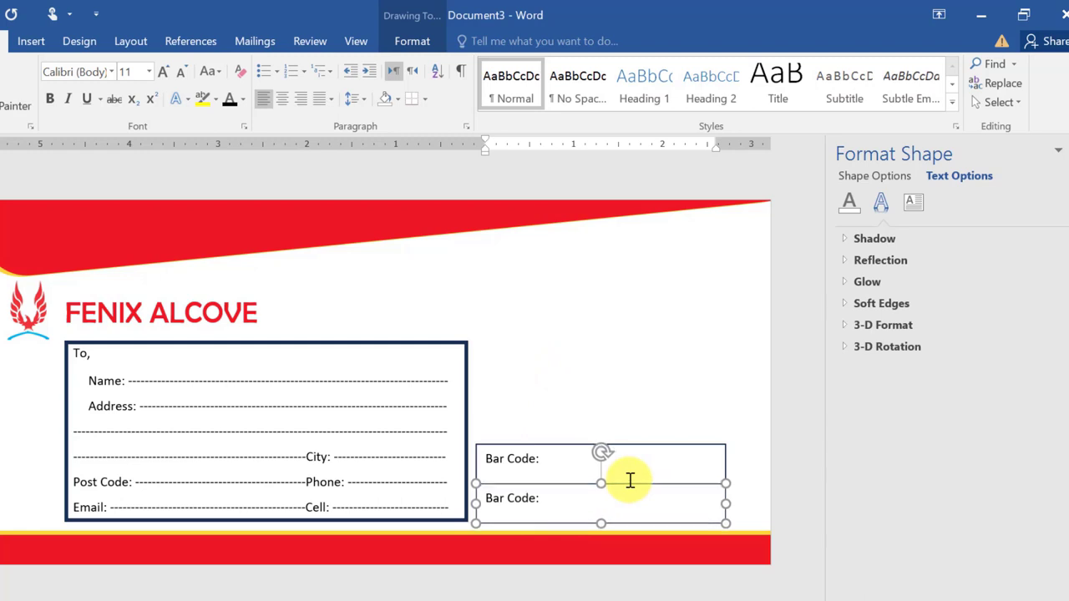
{"action": "key", "text": "Down"}
{"action": "key", "text": "Down"}
{"action": "left_click", "coordinate": [627, 444]}
{"action": "left_click", "coordinate": [629, 447]}
{"action": "key", "text": "Up"}
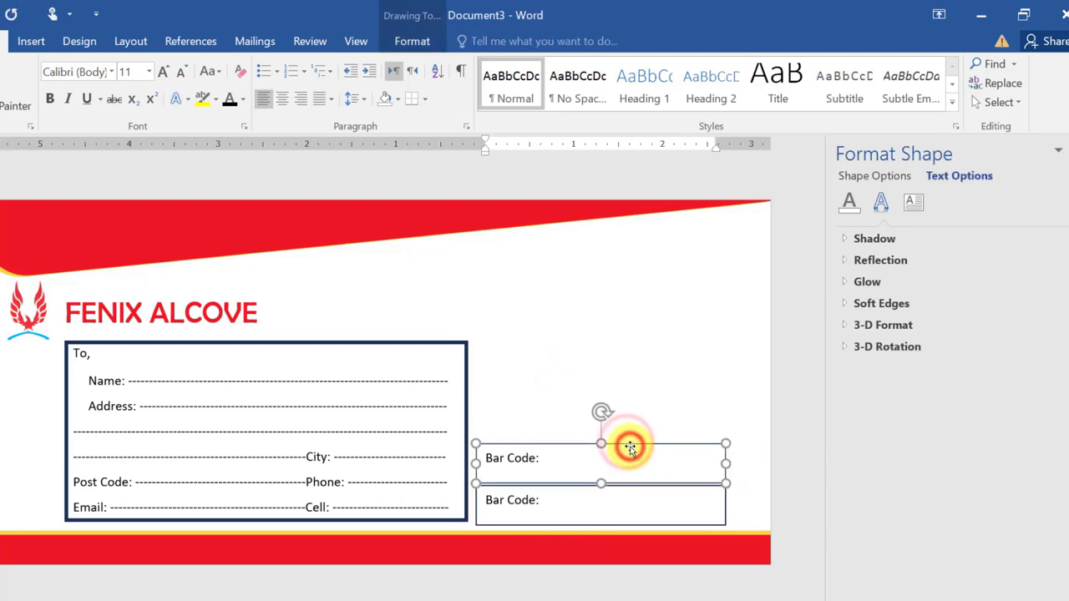
{"action": "left_click", "coordinate": [626, 489]}
{"action": "key", "text": "Up"}
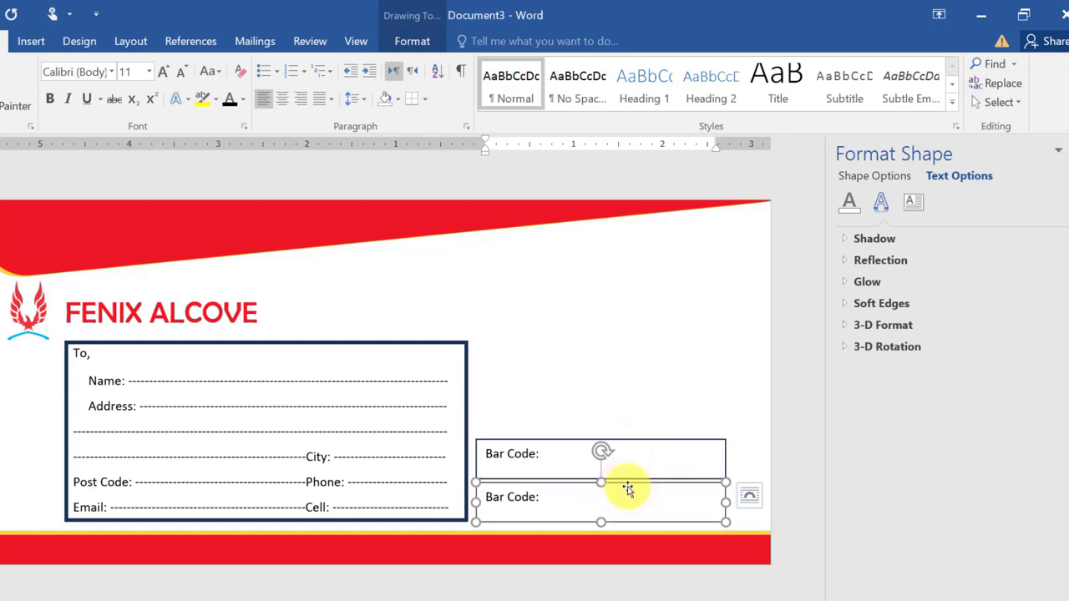
Relabel the lower box as 'Date:'.
{"action": "left_click", "coordinate": [545, 500]}
{"action": "left_click_drag", "start_coordinate": [539, 498], "coordinate": [477, 499]}
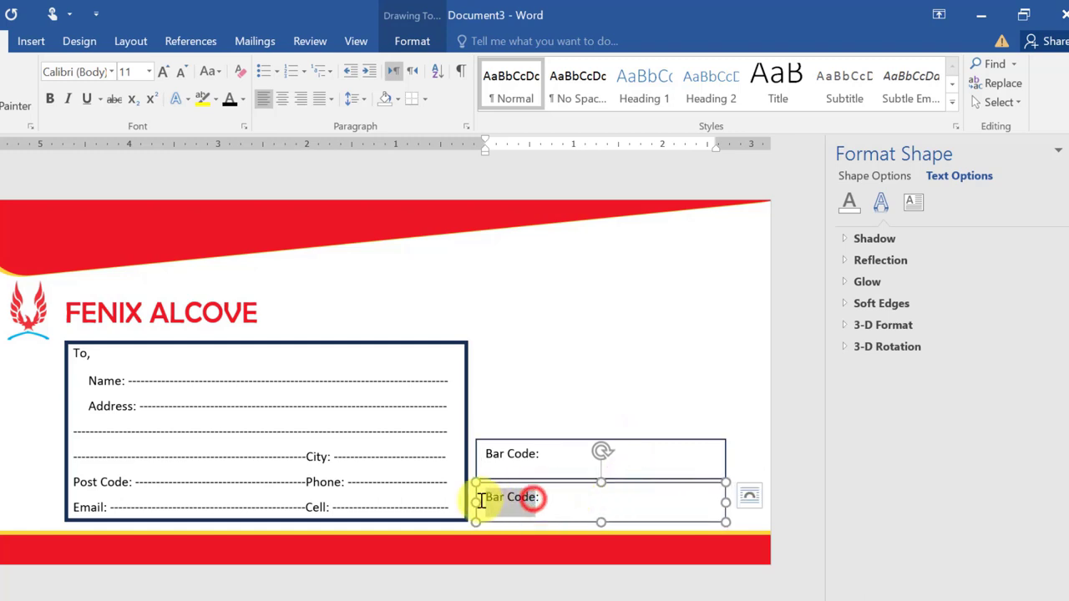
{"action": "type", "text": "Date:"}
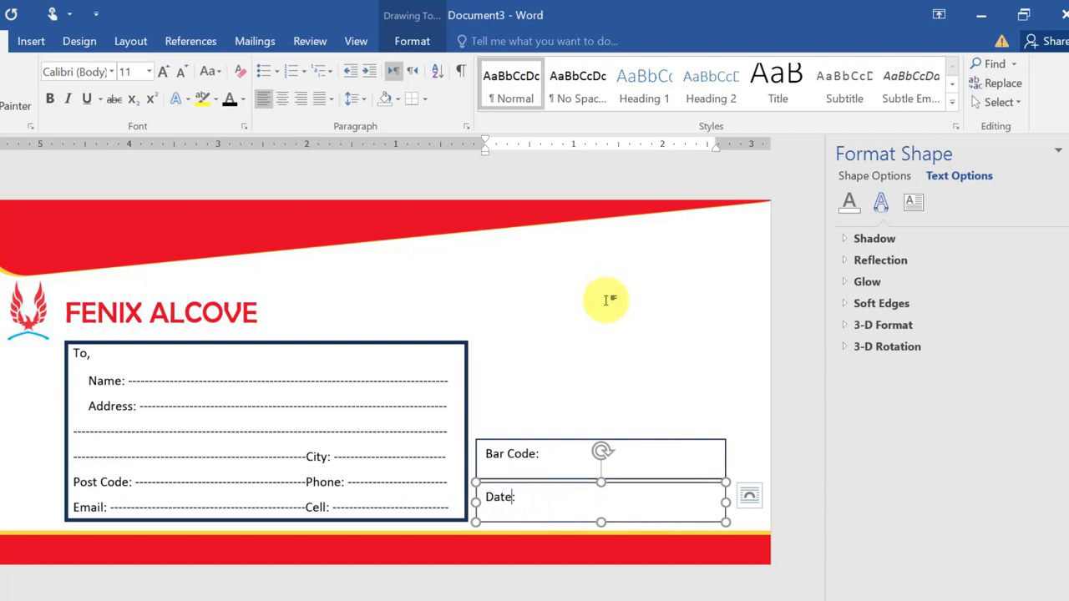
{"action": "left_click", "coordinate": [586, 353]}
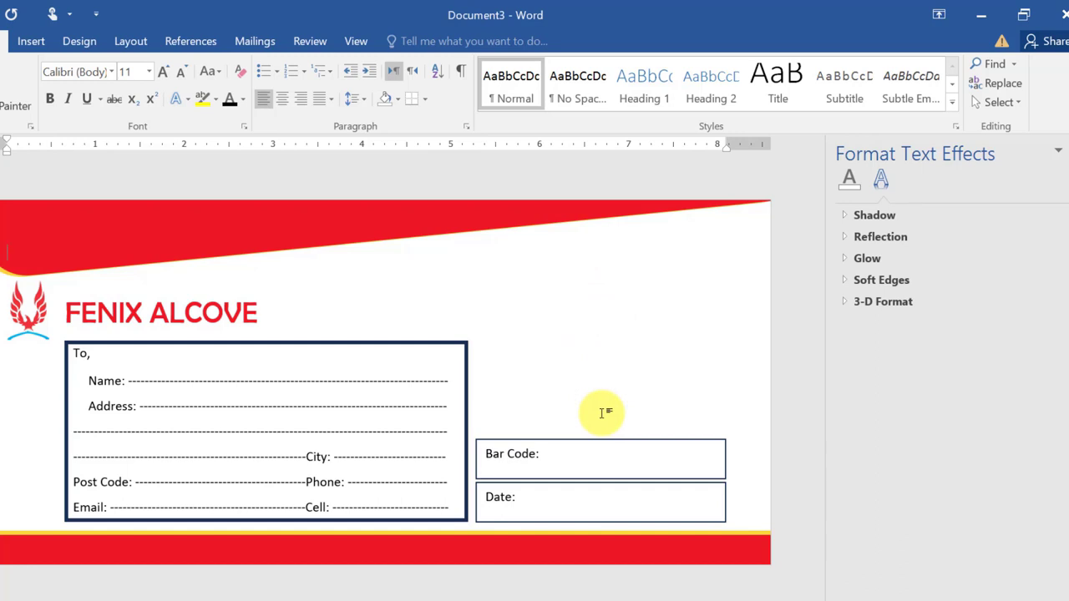
{"action": "left_click", "coordinate": [32, 41]}
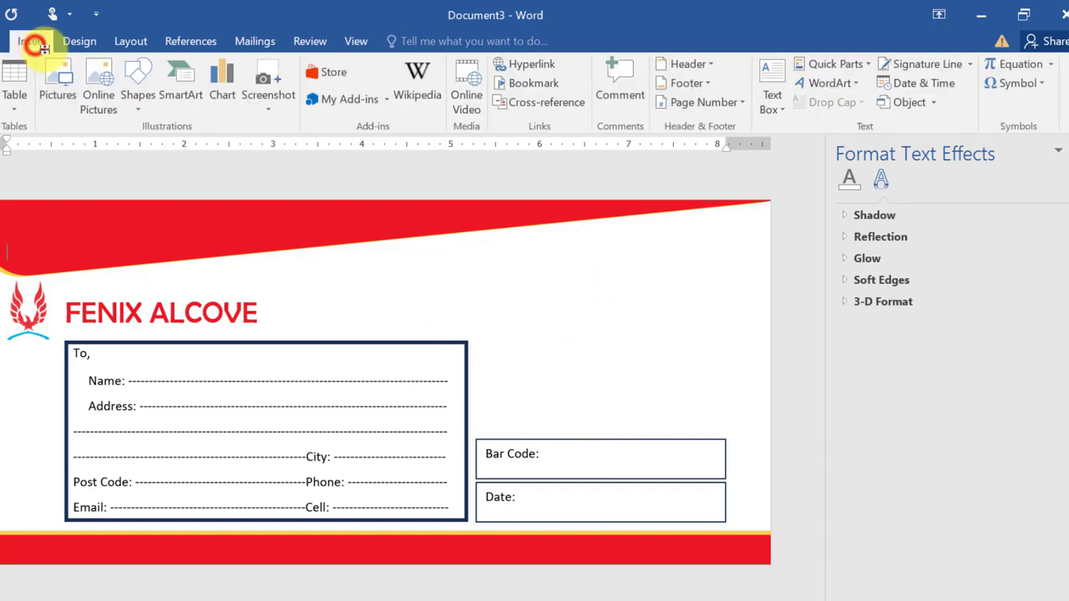
Draw a small text box in the red footer band with a 0" left margin.
{"action": "left_click", "coordinate": [777, 104]}
{"action": "left_click", "coordinate": [715, 455]}
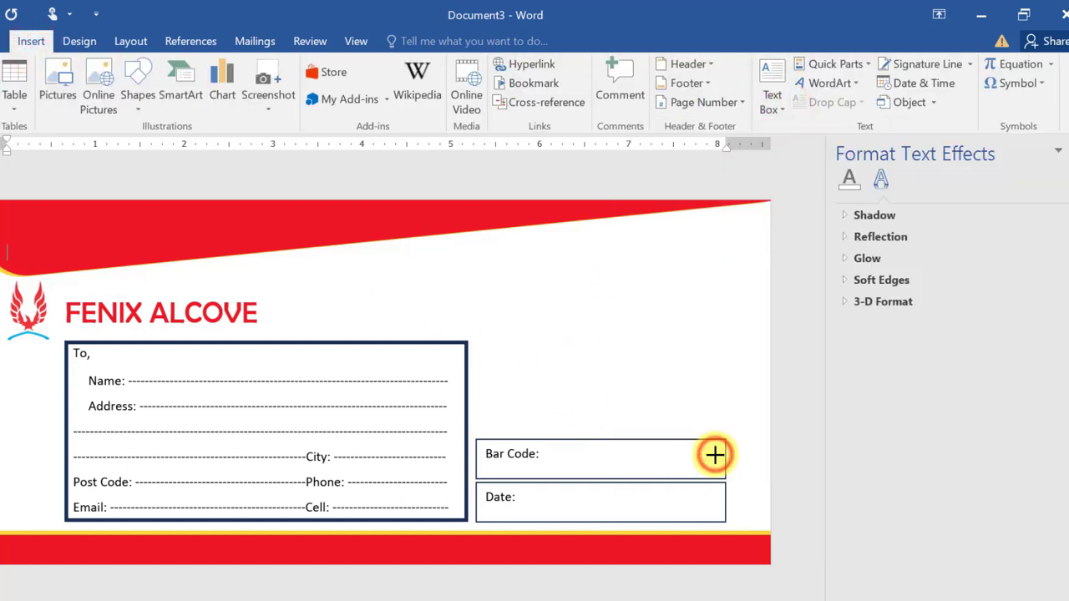
{"action": "left_click_drag", "start_coordinate": [133, 539], "coordinate": [144, 557]}
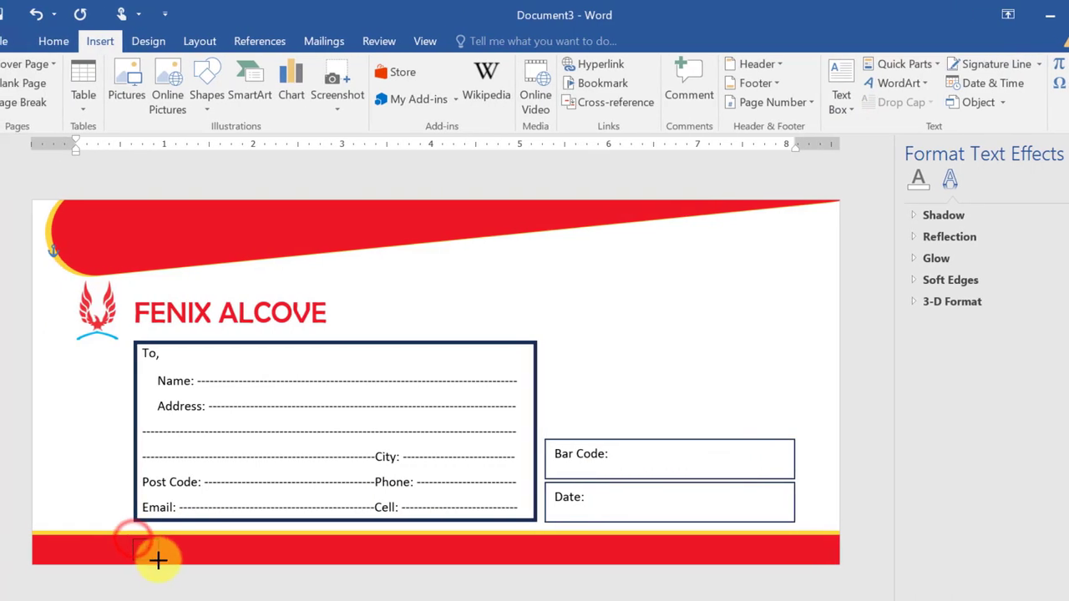
{"action": "left_click", "coordinate": [464, 123]}
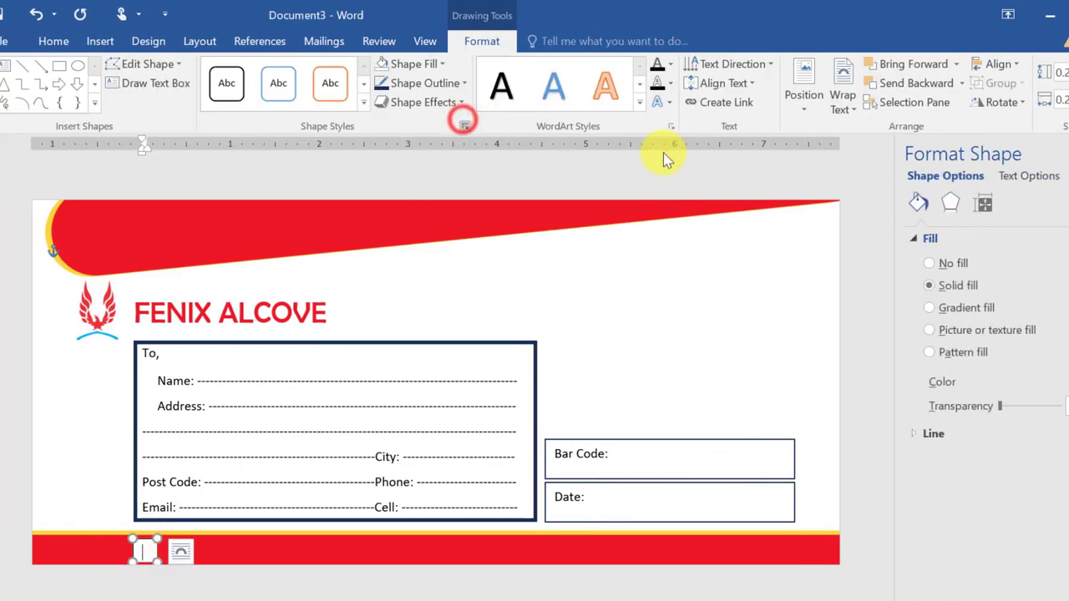
{"action": "left_click", "coordinate": [983, 203]}
{"action": "left_click", "coordinate": [1051, 334]}
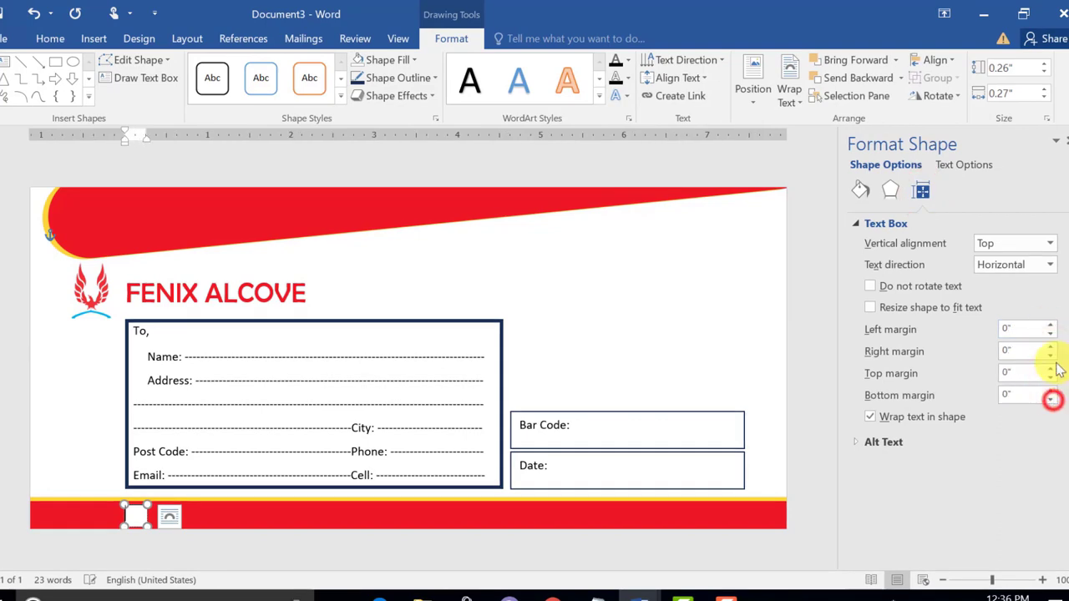
{"action": "left_click", "coordinate": [1066, 140]}
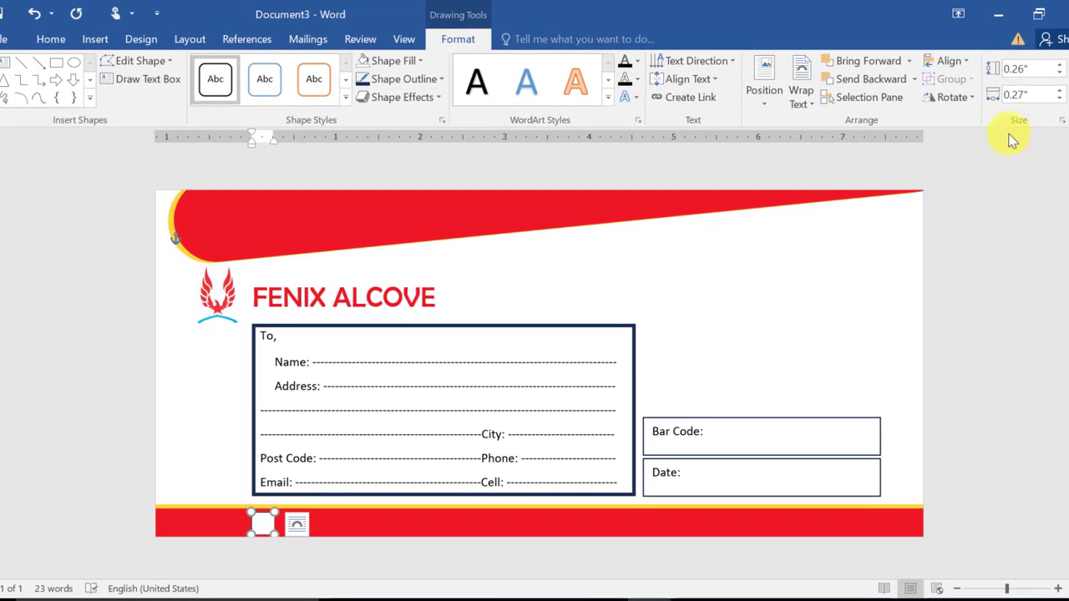
Insert a phone symbol into the footer text box.
{"action": "left_click", "coordinate": [91, 41]}
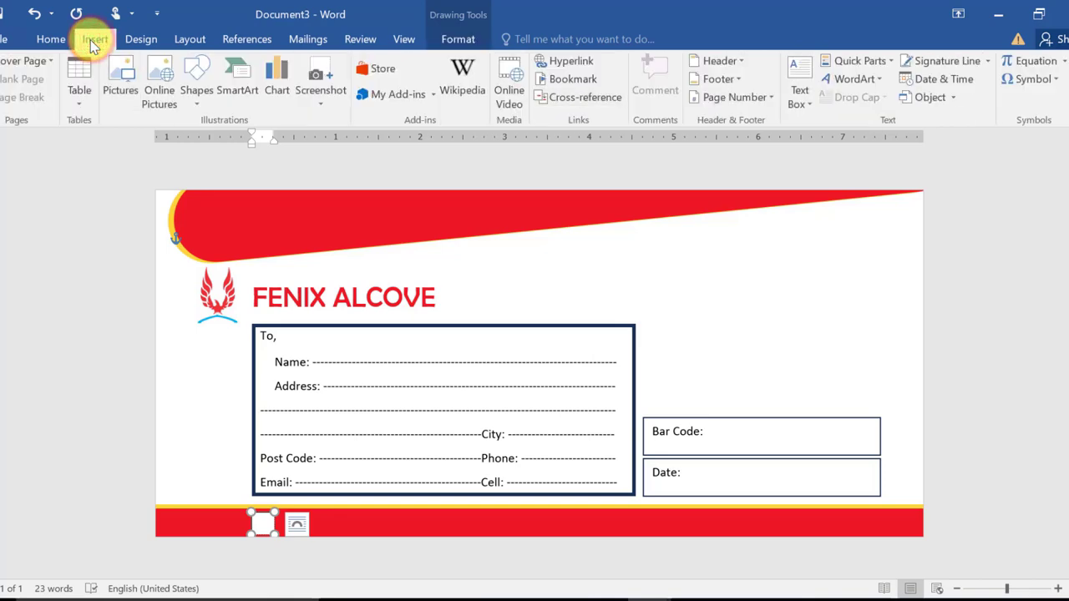
{"action": "left_click", "coordinate": [1046, 78]}
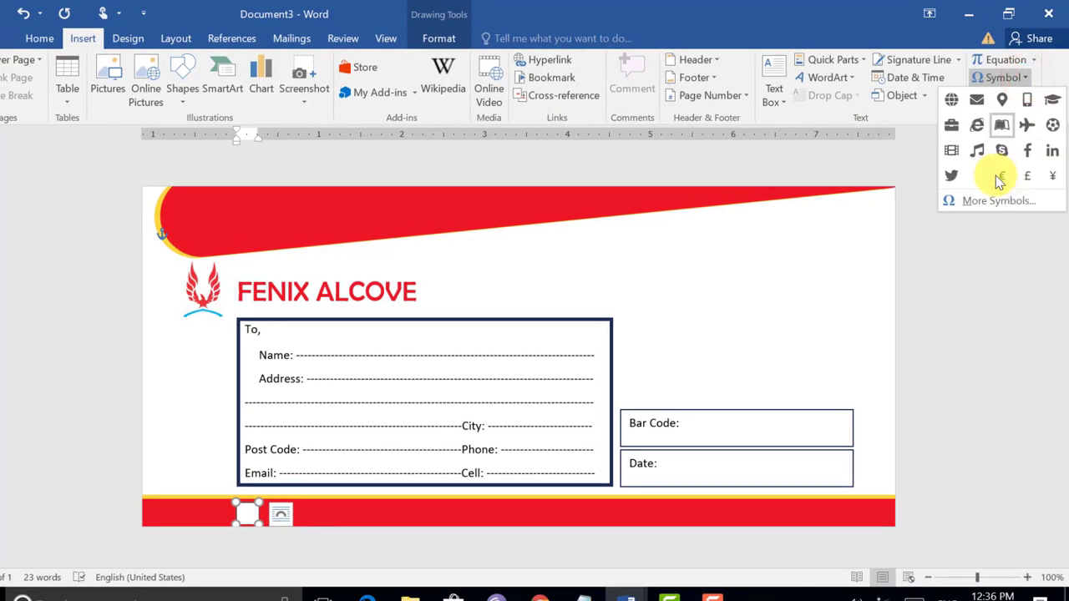
{"action": "left_click", "coordinate": [1028, 101]}
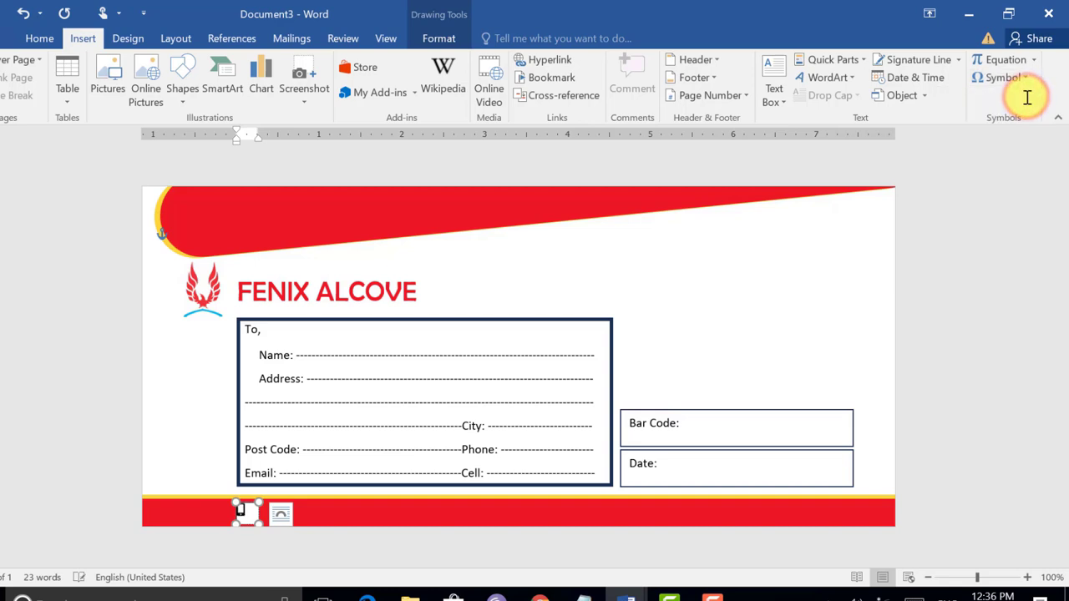
{"action": "double_click", "coordinate": [236, 512]}
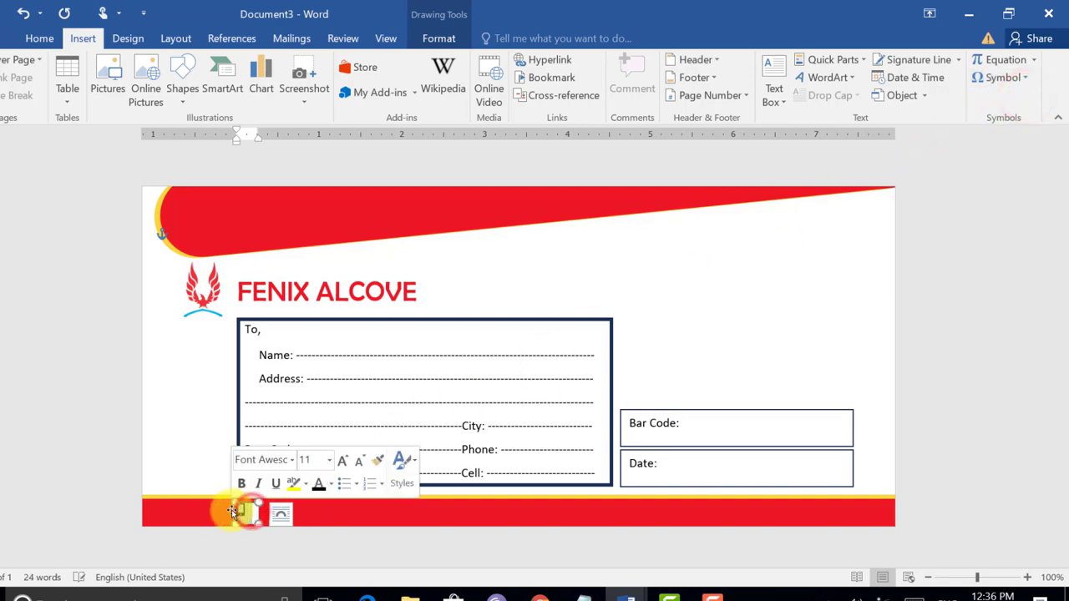
Remove the phone box's fill and outline and make the symbol white.
{"action": "left_click", "coordinate": [439, 38]}
{"action": "left_click", "coordinate": [401, 60]}
{"action": "left_click", "coordinate": [380, 233]}
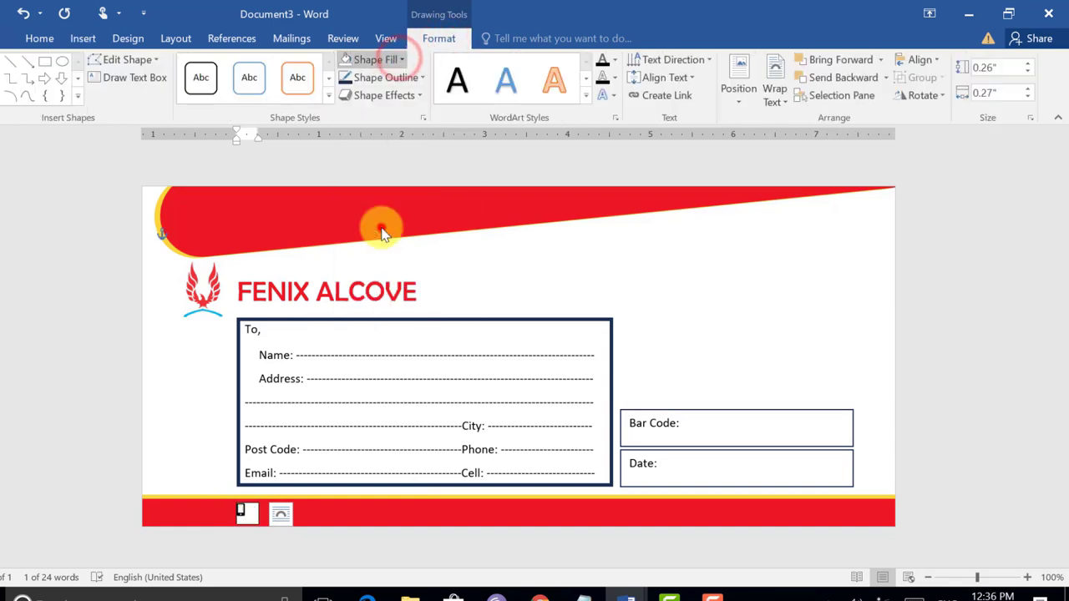
{"action": "left_click", "coordinate": [398, 78]}
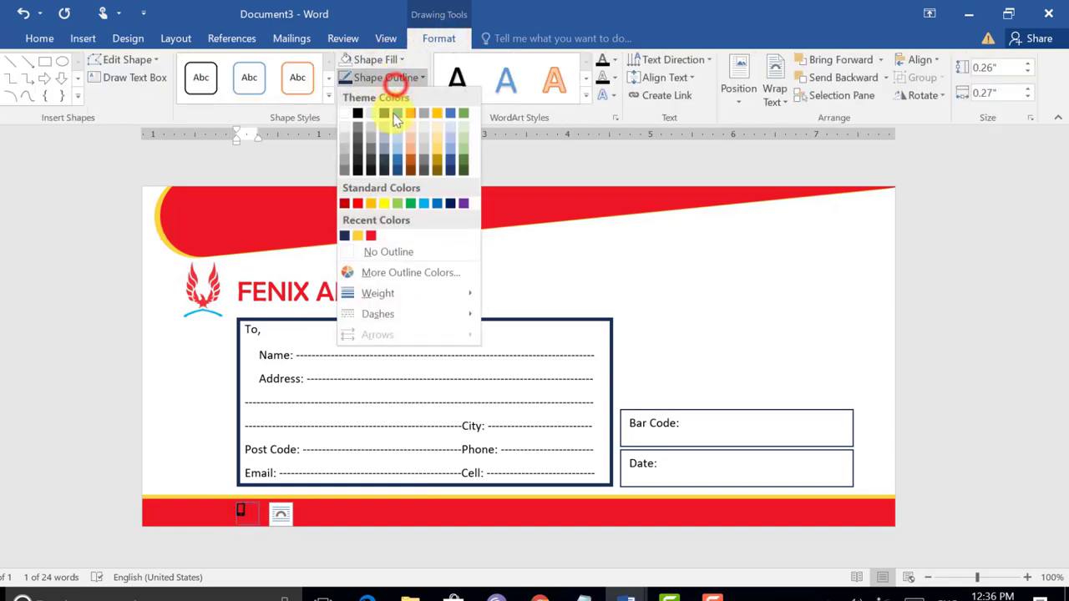
{"action": "left_click", "coordinate": [385, 247]}
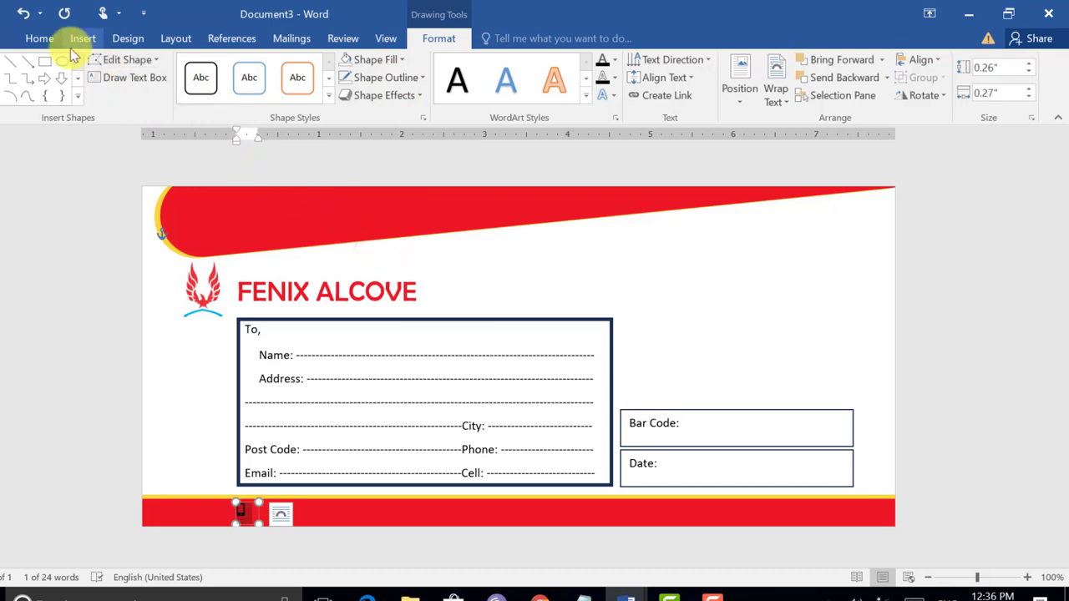
{"action": "left_click", "coordinate": [39, 37]}
{"action": "left_click", "coordinate": [282, 93]}
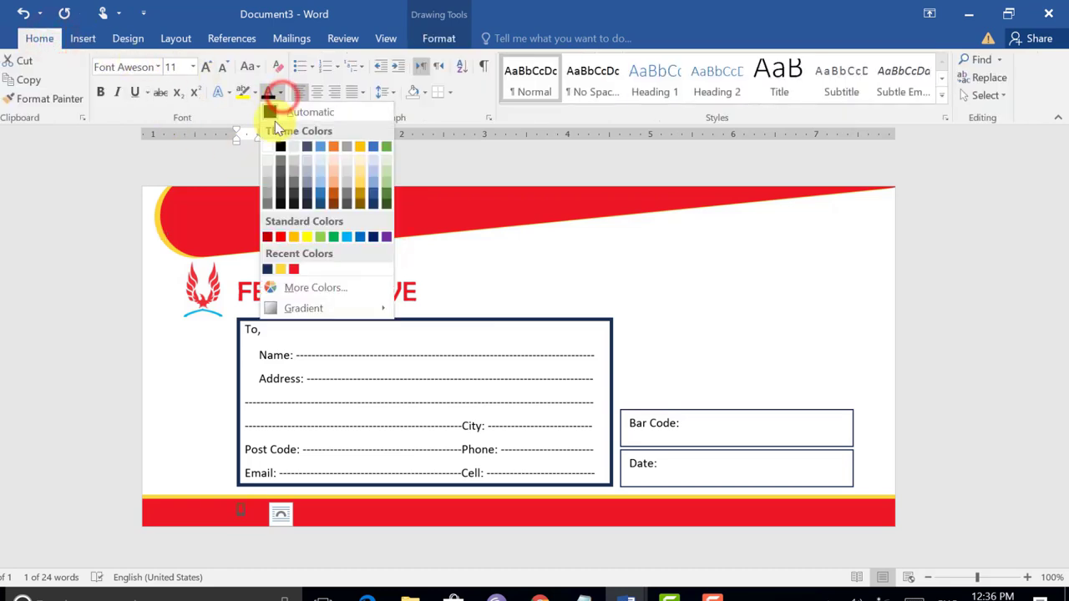
{"action": "left_click", "coordinate": [267, 145]}
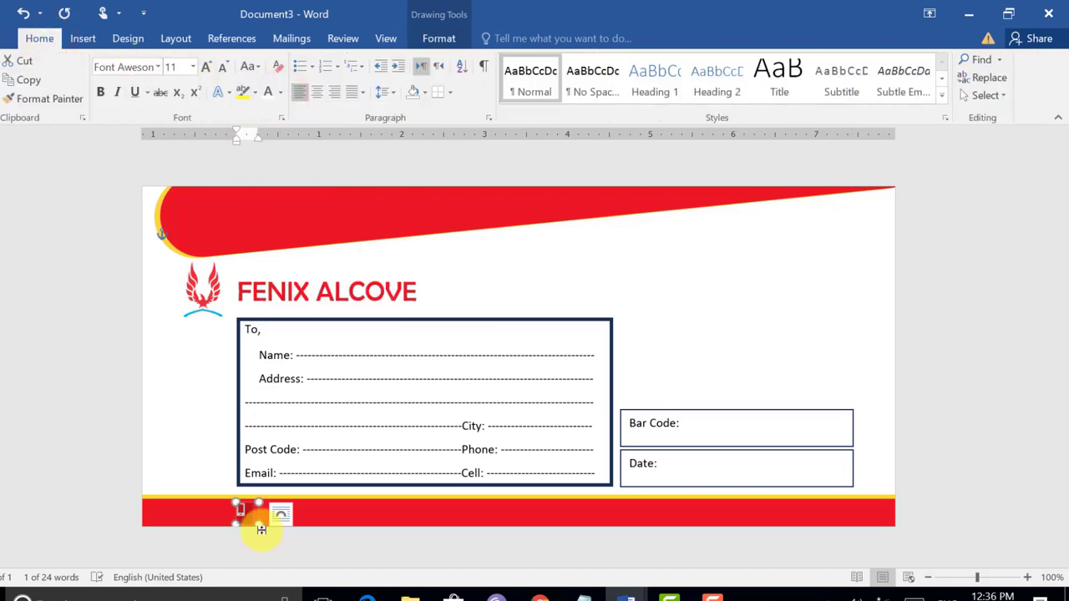
{"action": "scroll", "coordinate": [261, 530], "scroll_direction": "up", "scroll_amount": 3}
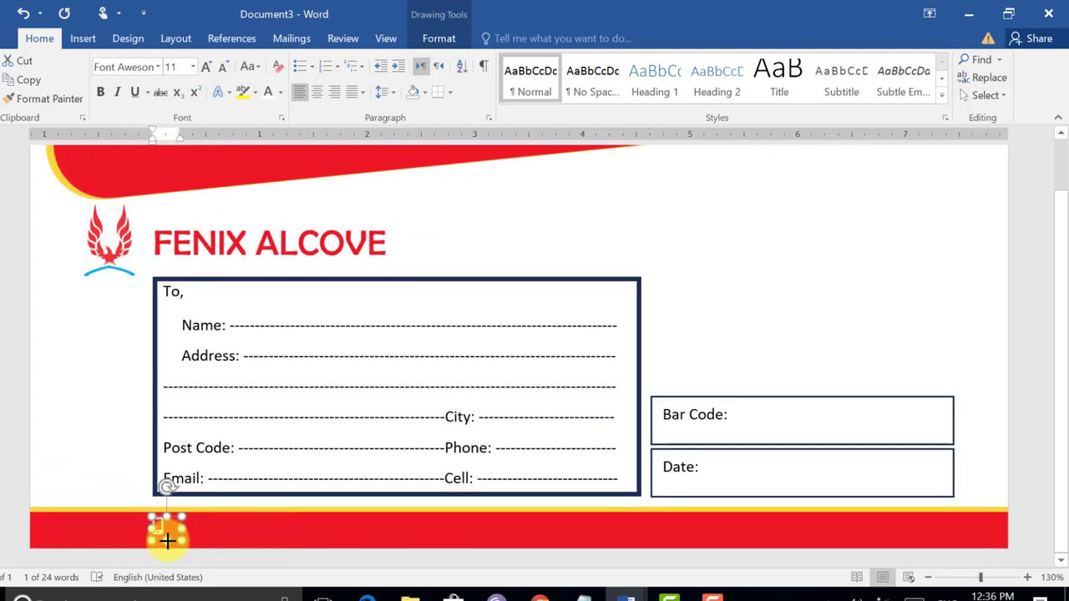
Centre the phone symbol and add a text box beside it holding the phone number.
{"action": "left_click", "coordinate": [317, 96]}
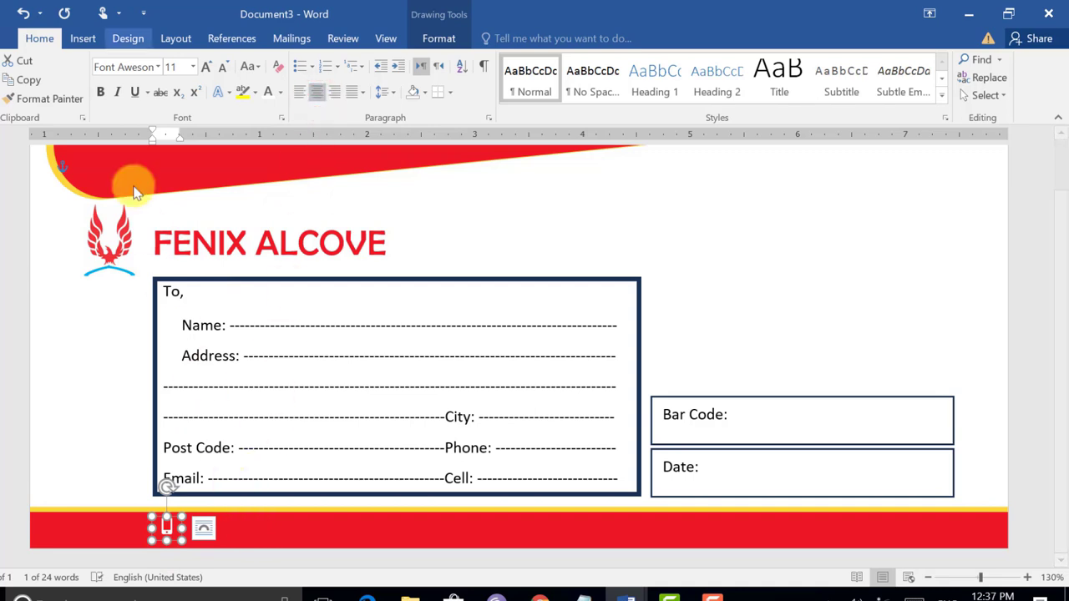
{"action": "left_click", "coordinate": [82, 38]}
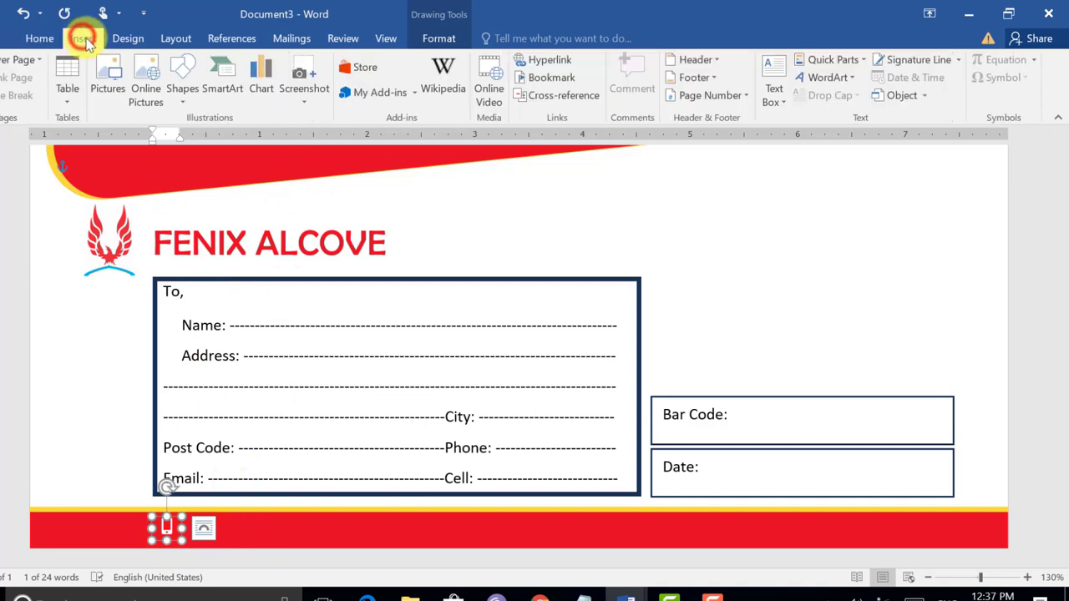
{"action": "left_click", "coordinate": [781, 102]}
{"action": "left_click", "coordinate": [773, 145]}
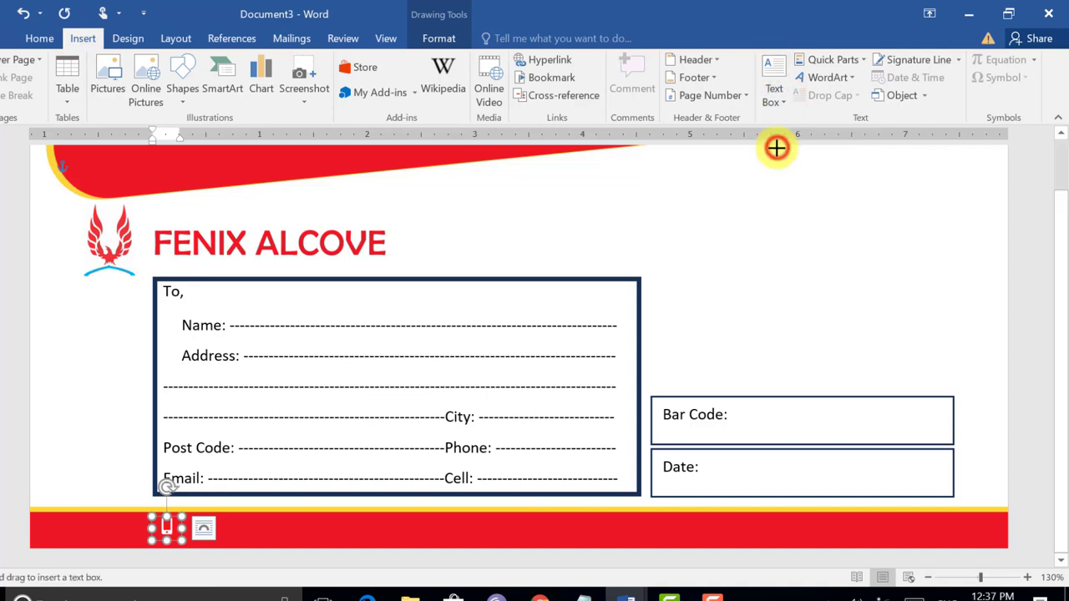
{"action": "left_click_drag", "start_coordinate": [224, 515], "coordinate": [421, 543]}
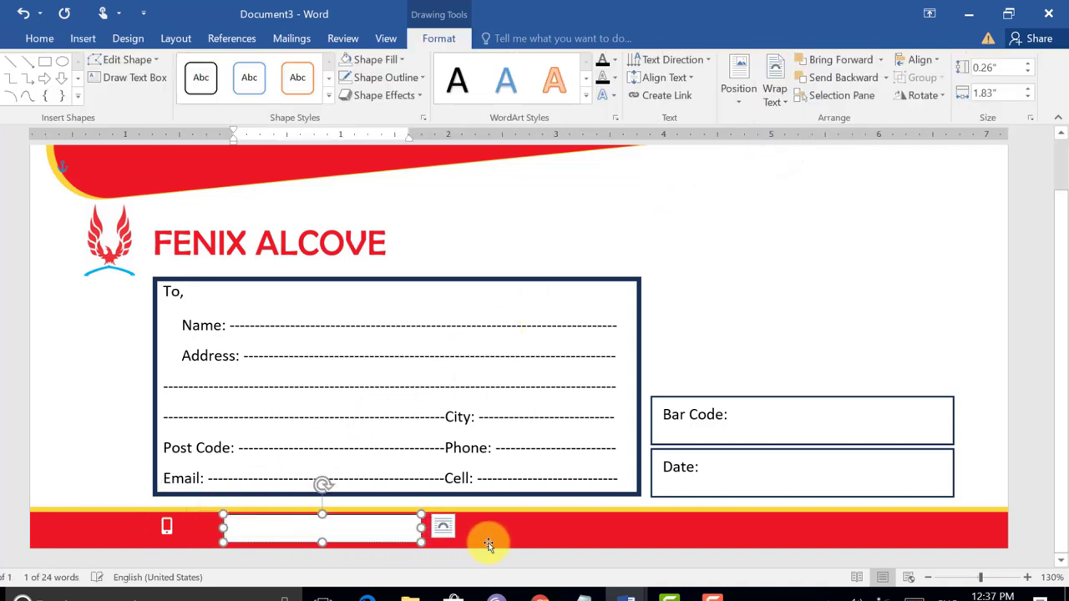
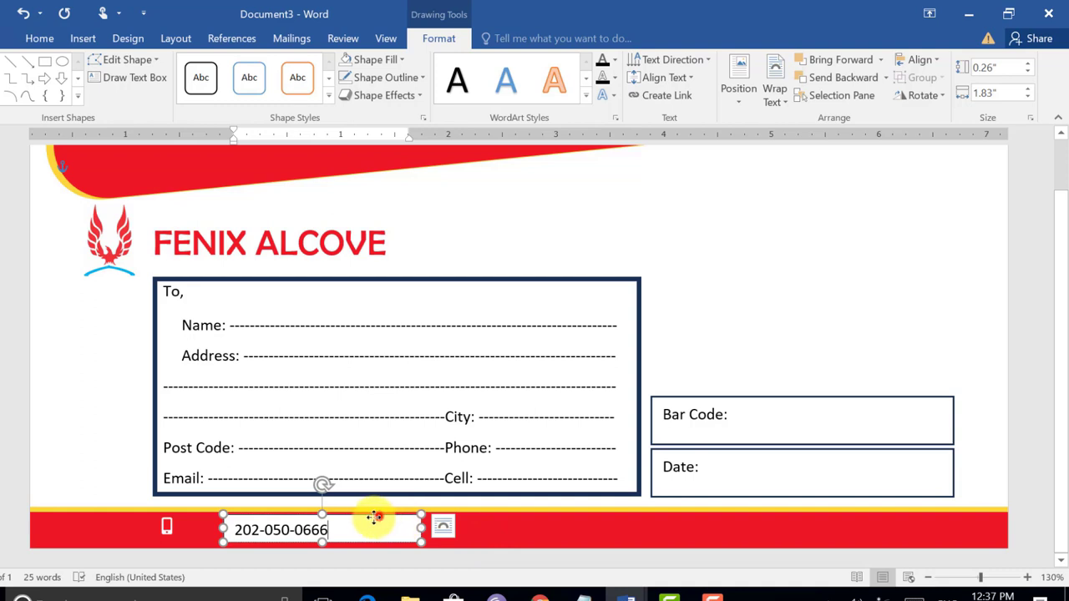
Align the phone-number box with the icon and resize the icon box.
{"action": "left_click_drag", "start_coordinate": [375, 517], "coordinate": [346, 518]}
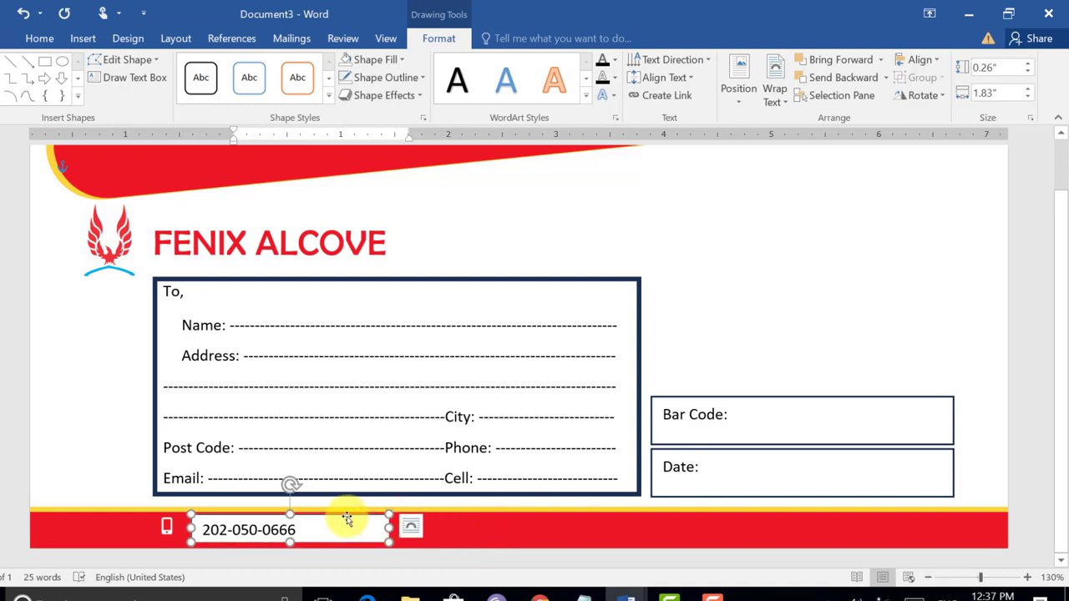
{"action": "left_click_drag", "start_coordinate": [166, 526], "coordinate": [169, 527]}
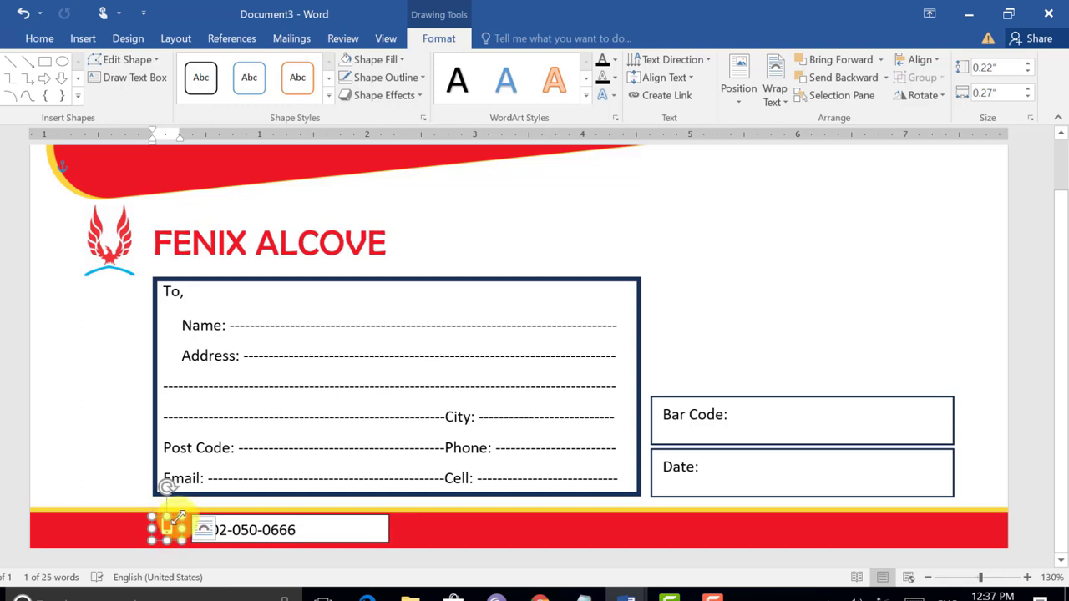
{"action": "left_click_drag", "start_coordinate": [177, 519], "coordinate": [177, 514]}
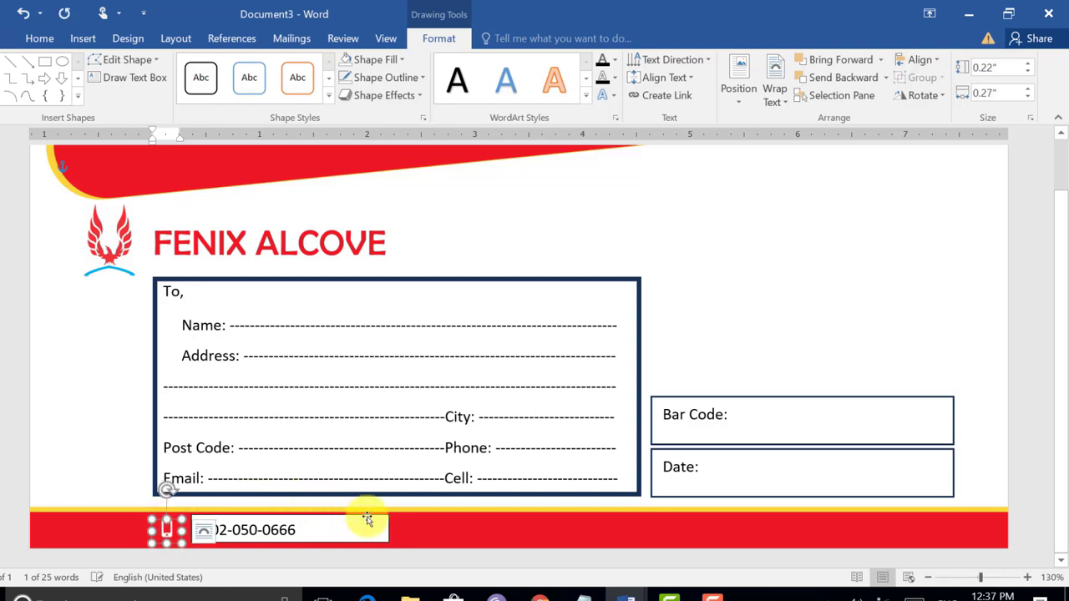
{"action": "left_click", "coordinate": [326, 543]}
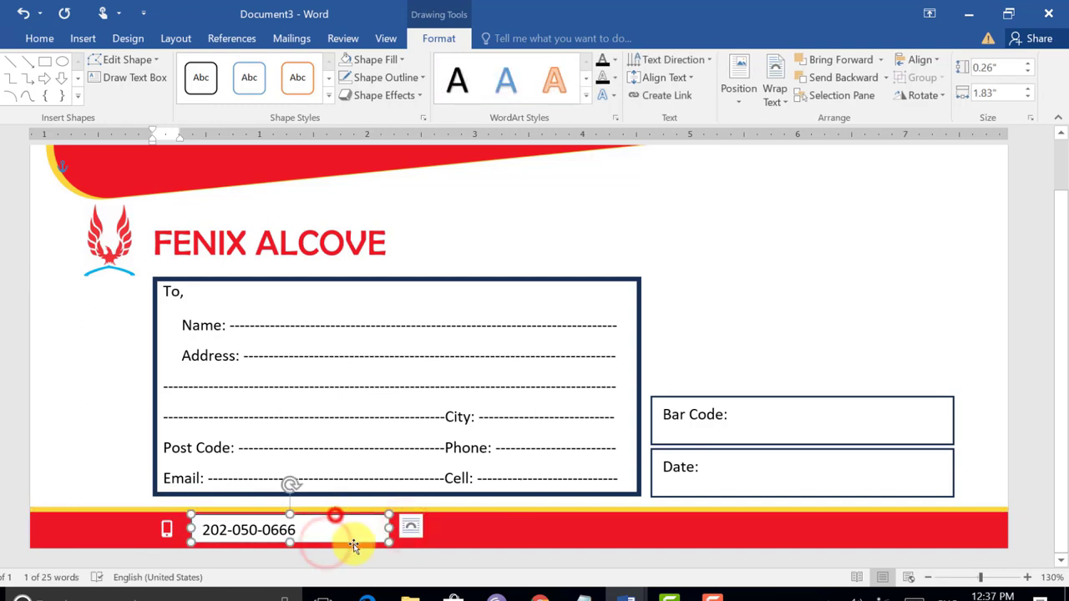
{"action": "left_click_drag", "start_coordinate": [354, 546], "coordinate": [354, 548]}
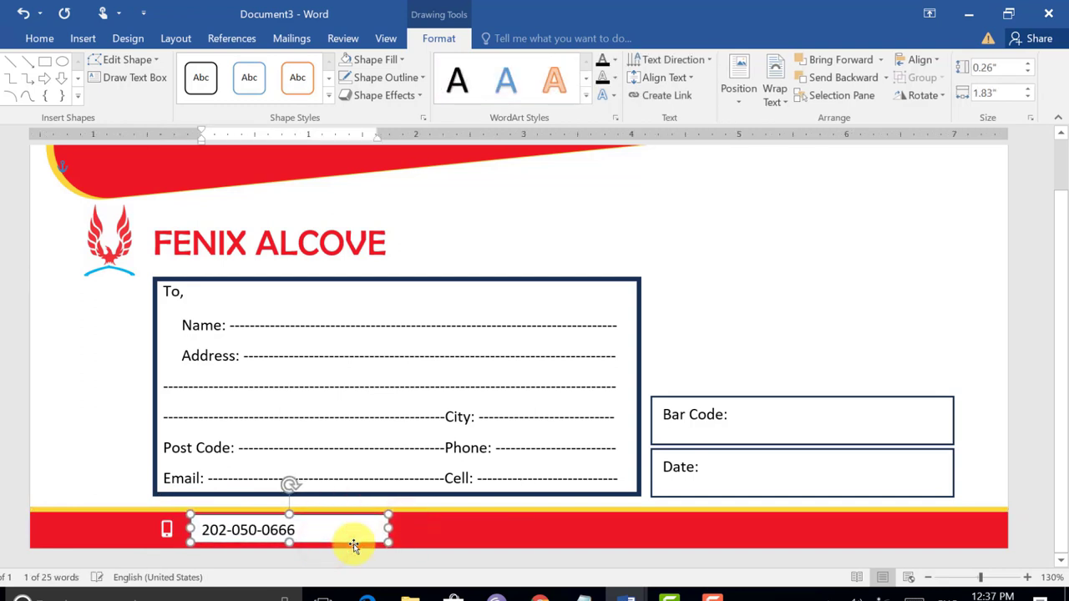
Remove the number box's fill and outline and make the number white.
{"action": "left_click", "coordinate": [391, 59]}
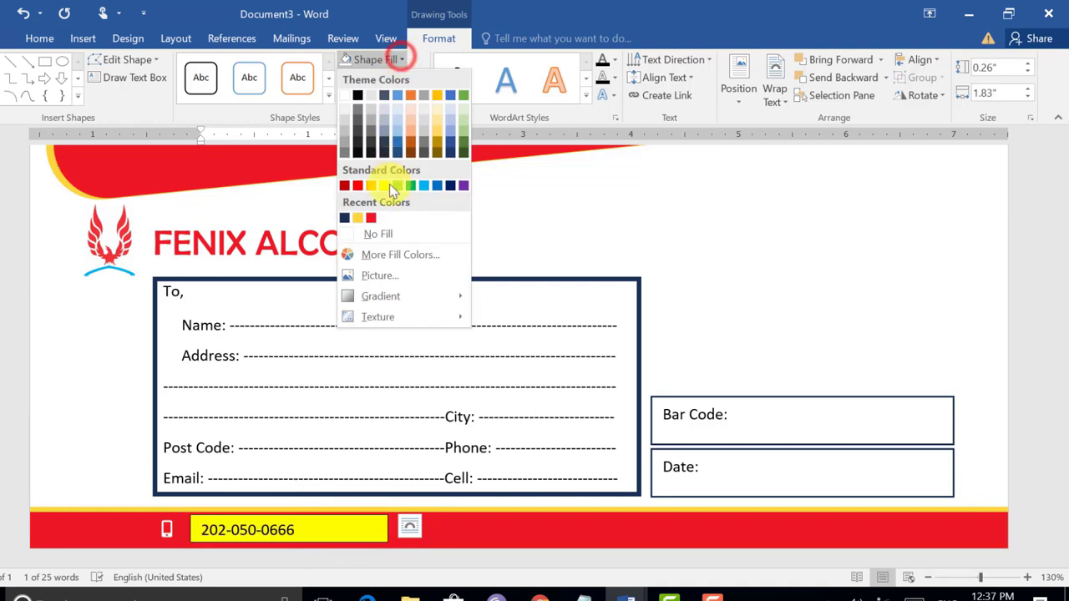
{"action": "left_click", "coordinate": [382, 231]}
{"action": "left_click", "coordinate": [422, 78]}
{"action": "left_click", "coordinate": [406, 246]}
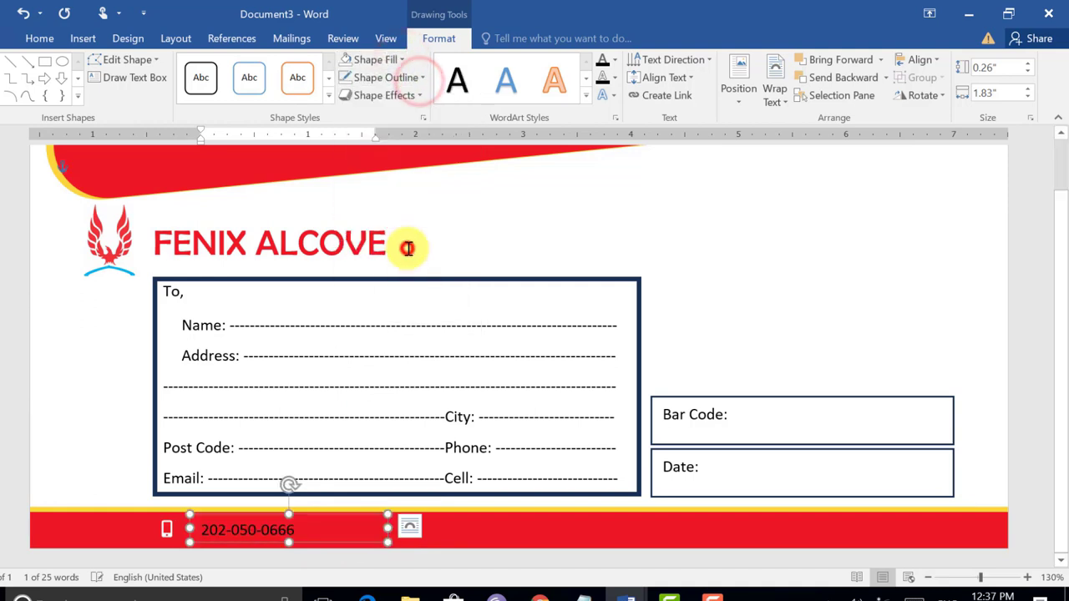
{"action": "left_click_drag", "start_coordinate": [304, 529], "coordinate": [188, 530]}
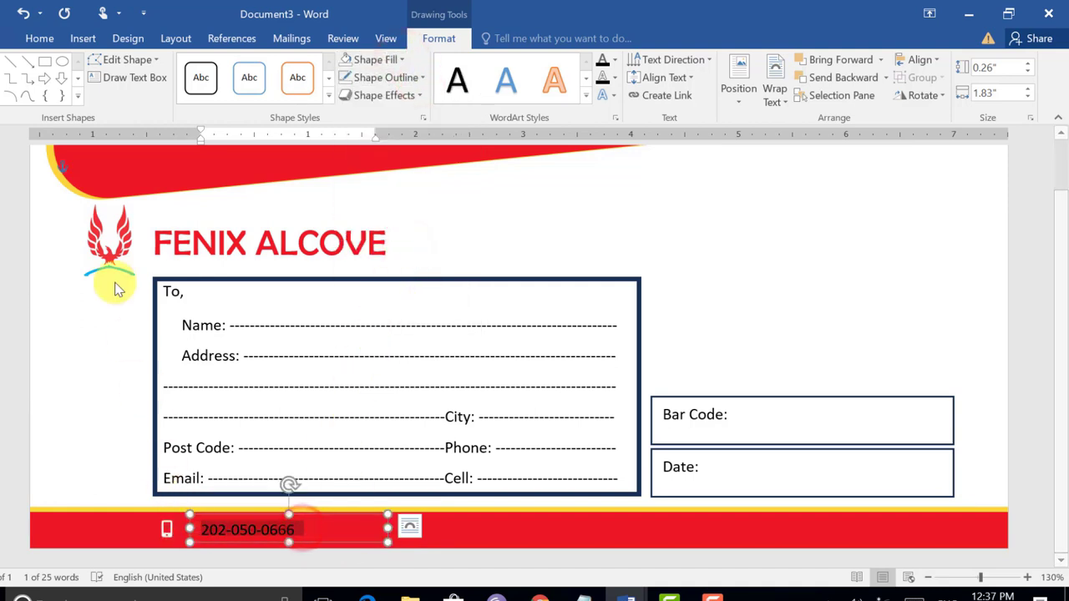
{"action": "left_click", "coordinate": [42, 39]}
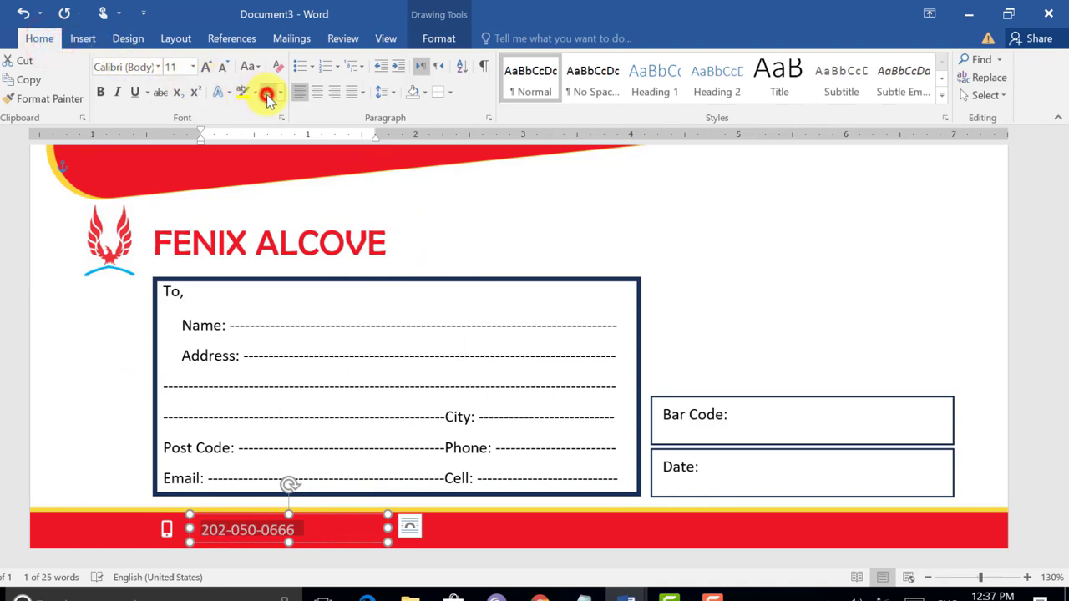
{"action": "left_click", "coordinate": [93, 473]}
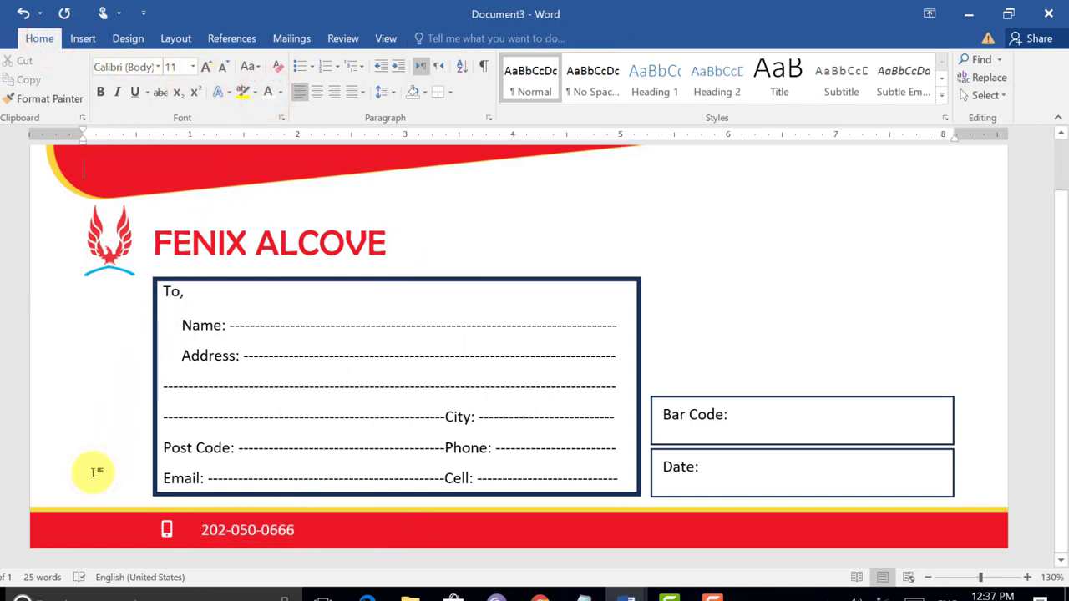
Group the phone icon with its number and copy the group across the footer band.
{"action": "left_click", "coordinate": [984, 95]}
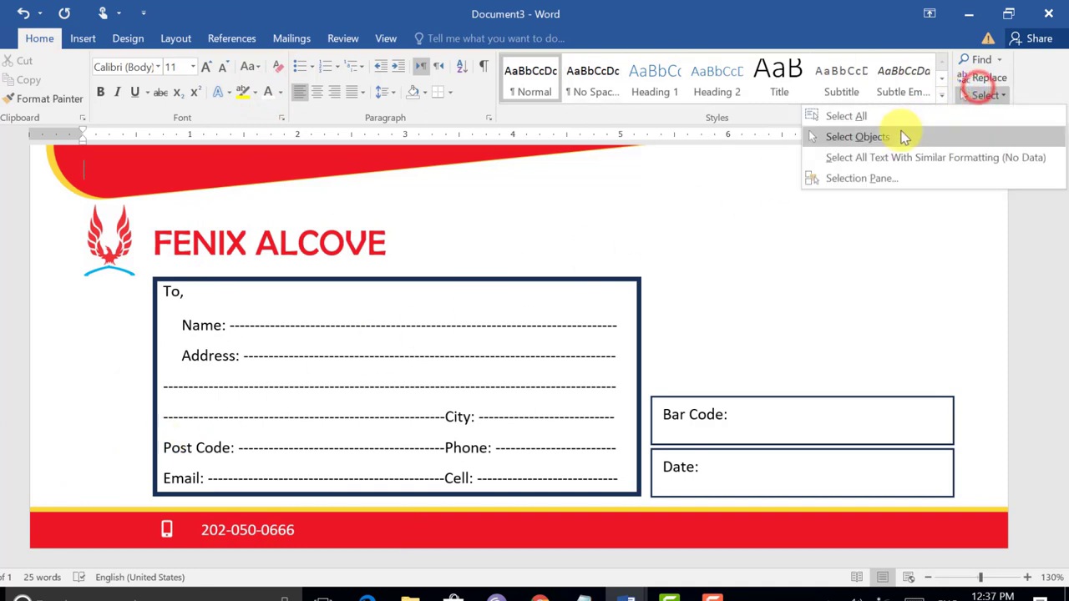
{"action": "left_click", "coordinate": [873, 140]}
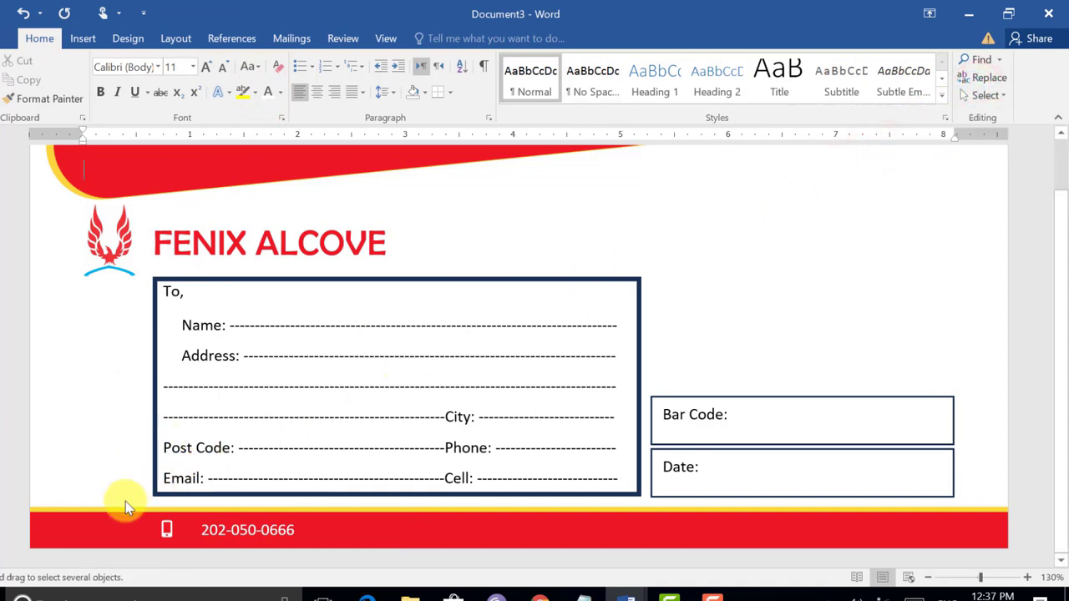
{"action": "left_click_drag", "start_coordinate": [126, 501], "coordinate": [350, 551]}
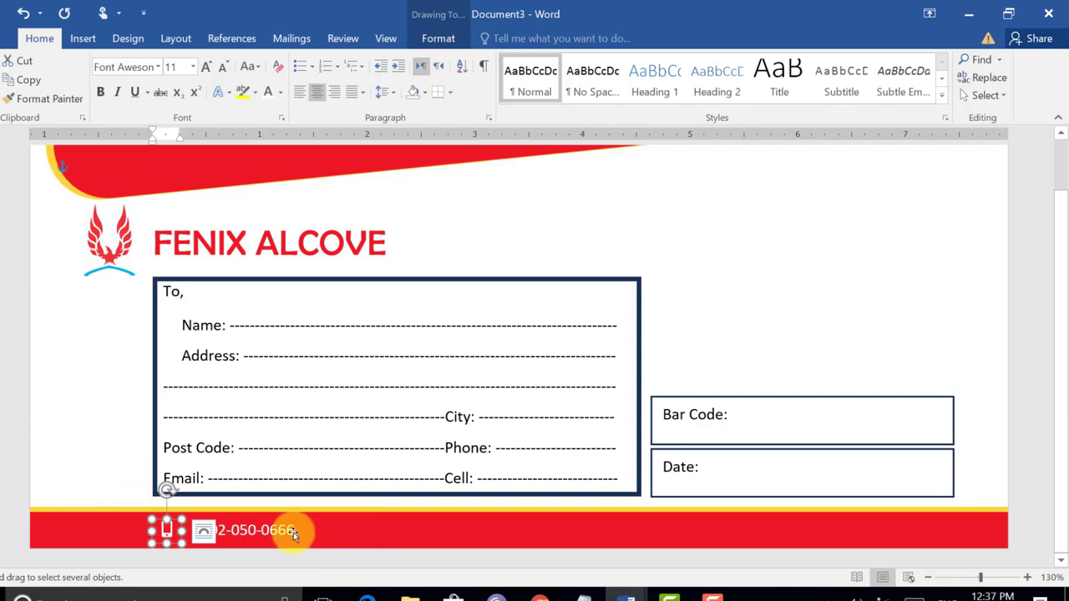
{"action": "left_click", "coordinate": [293, 533], "text": "shift"}
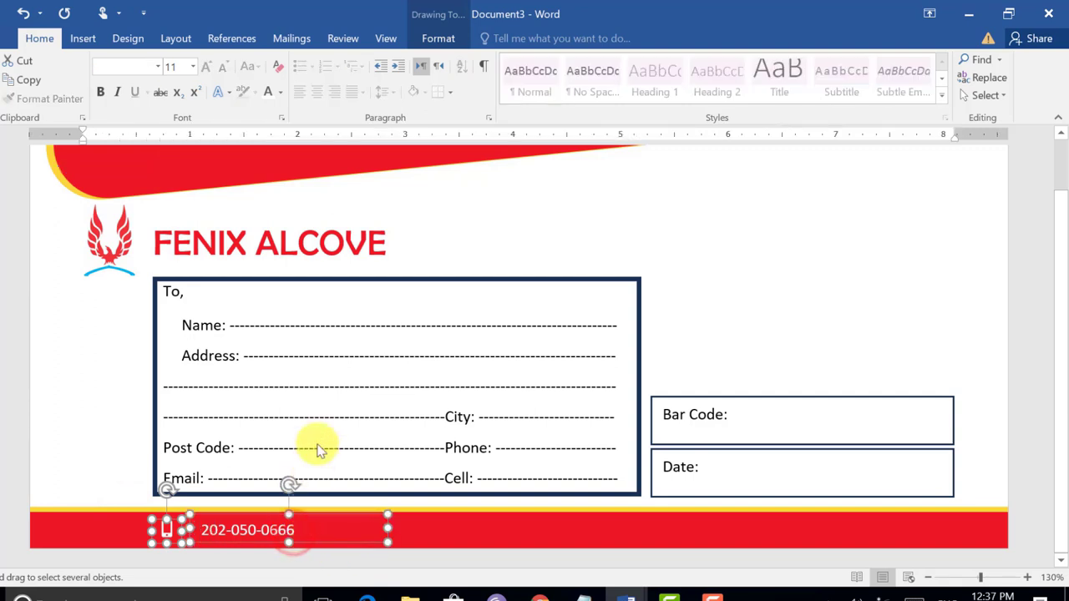
{"action": "left_click", "coordinate": [439, 39]}
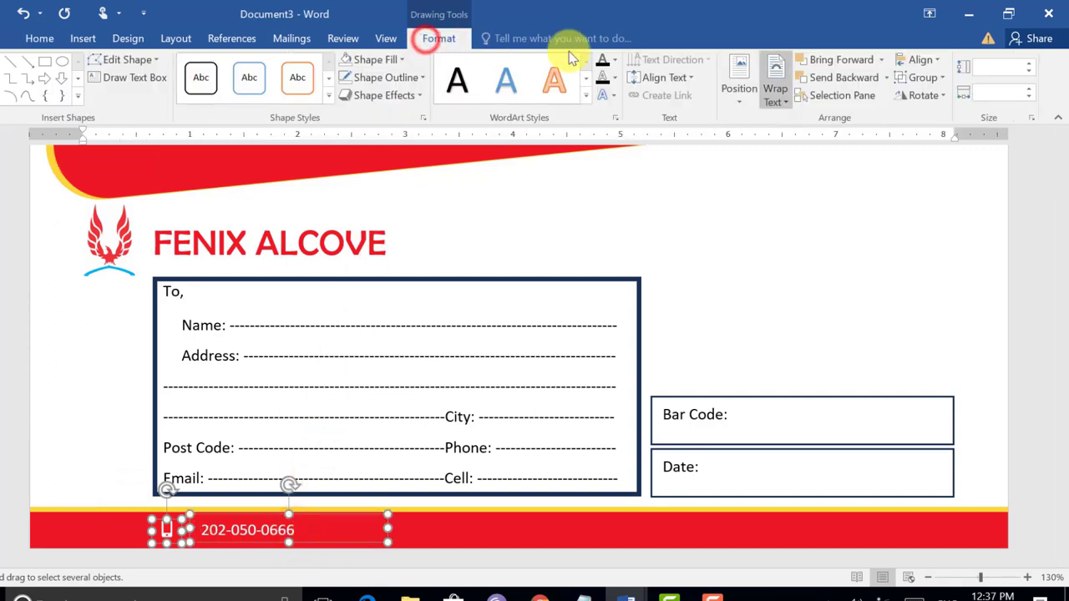
{"action": "left_click", "coordinate": [919, 78]}
{"action": "left_click", "coordinate": [927, 98]}
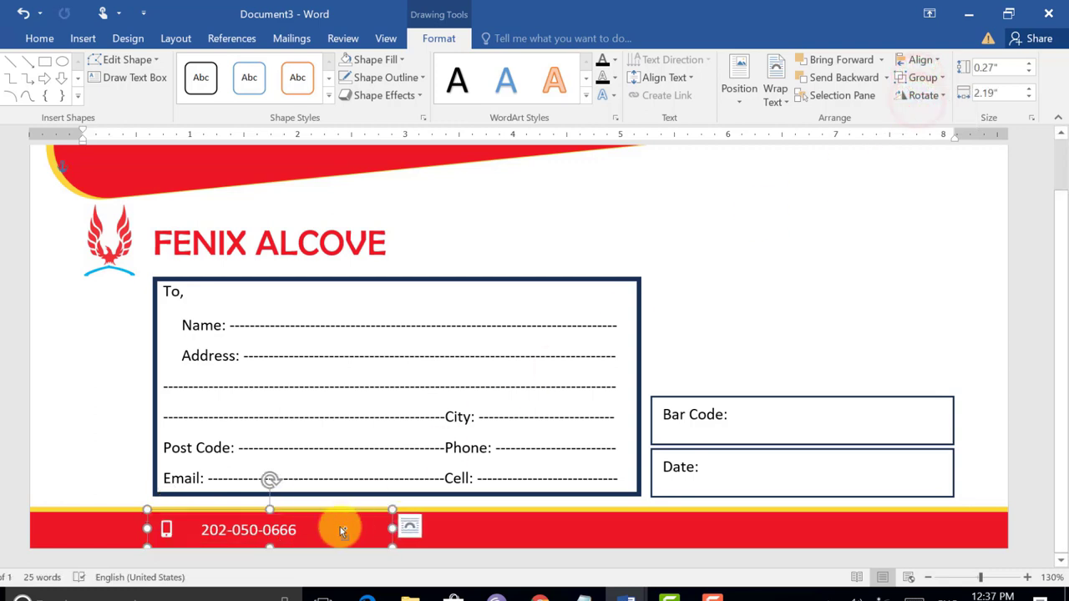
{"action": "left_click_drag", "start_coordinate": [340, 527], "coordinate": [522, 508]}
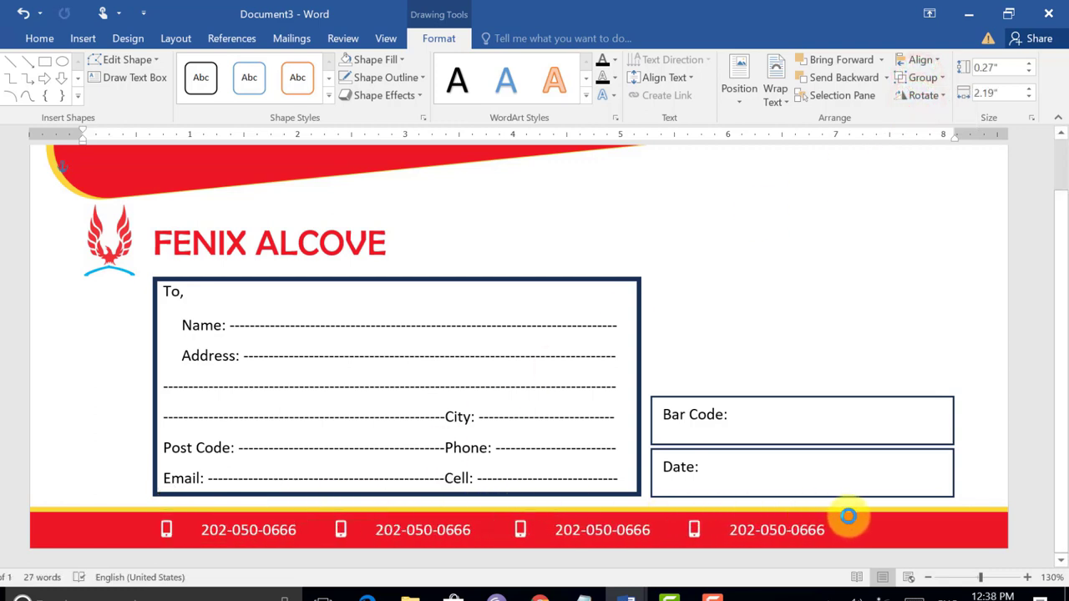
{"action": "left_click_drag", "start_coordinate": [522, 507], "coordinate": [853, 517]}
Change the second group to a location pin with 'New York, USA'.
{"action": "left_click", "coordinate": [418, 529]}
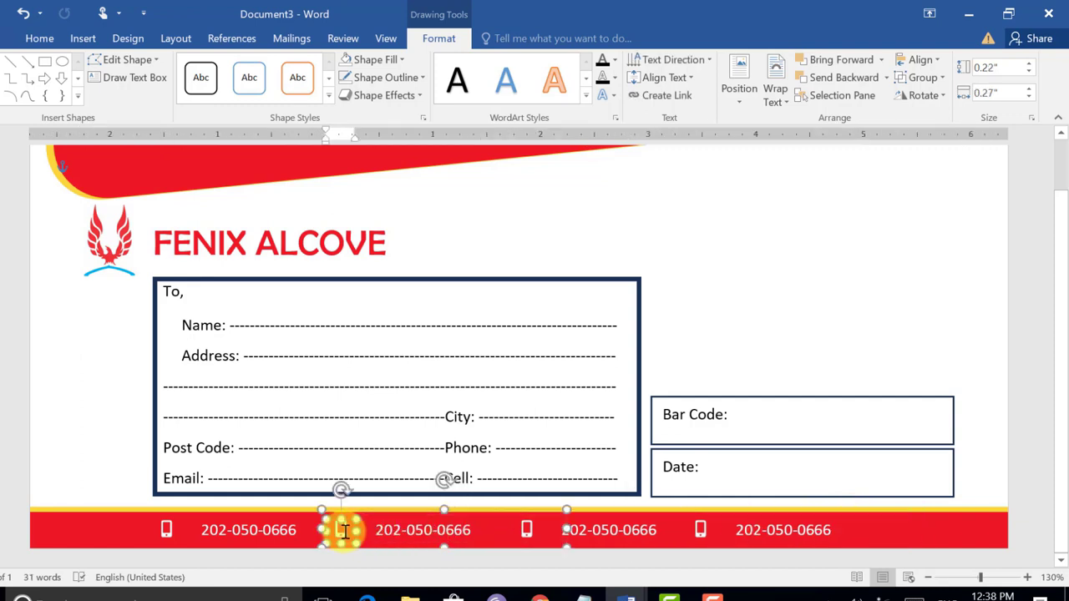
{"action": "left_click", "coordinate": [338, 530]}
{"action": "left_click", "coordinate": [82, 39]}
{"action": "left_click", "coordinate": [1028, 77]}
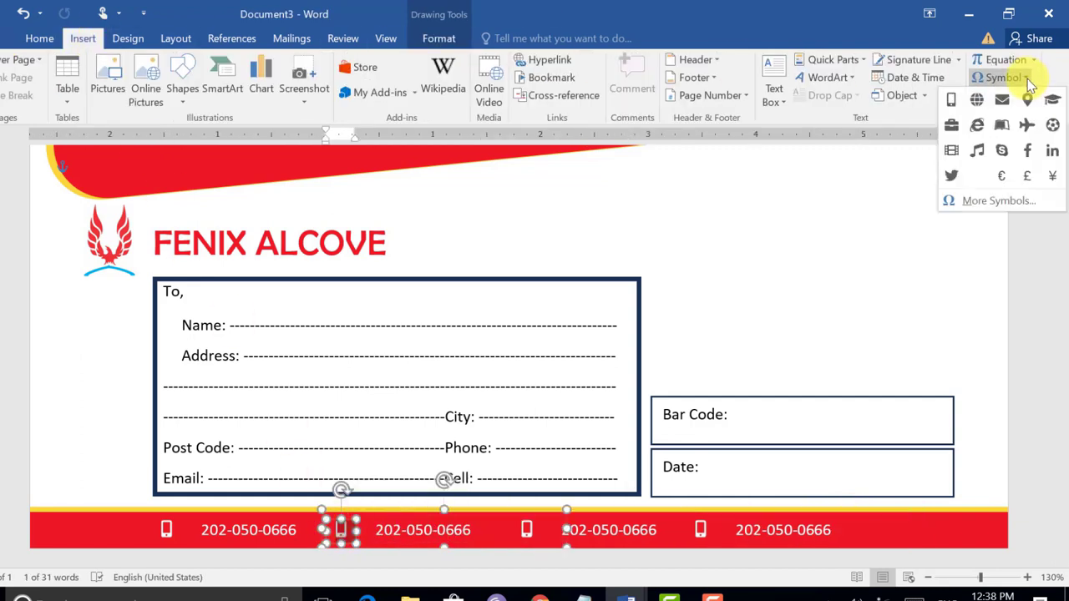
{"action": "left_click", "coordinate": [1027, 100]}
{"action": "left_click_drag", "start_coordinate": [472, 530], "coordinate": [376, 530]}
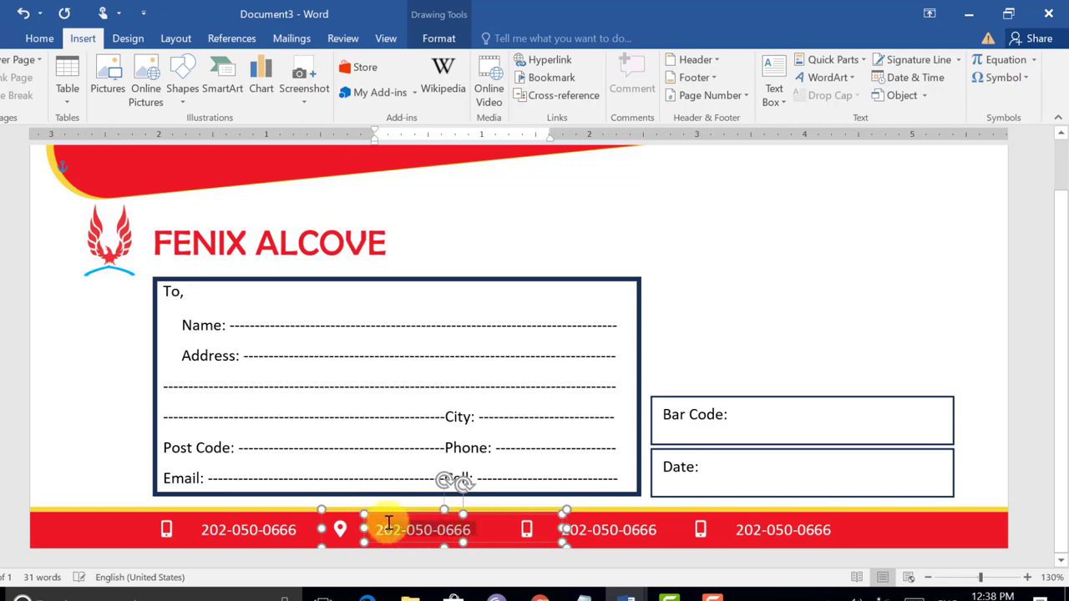
{"action": "type", "text": "New York, U"}
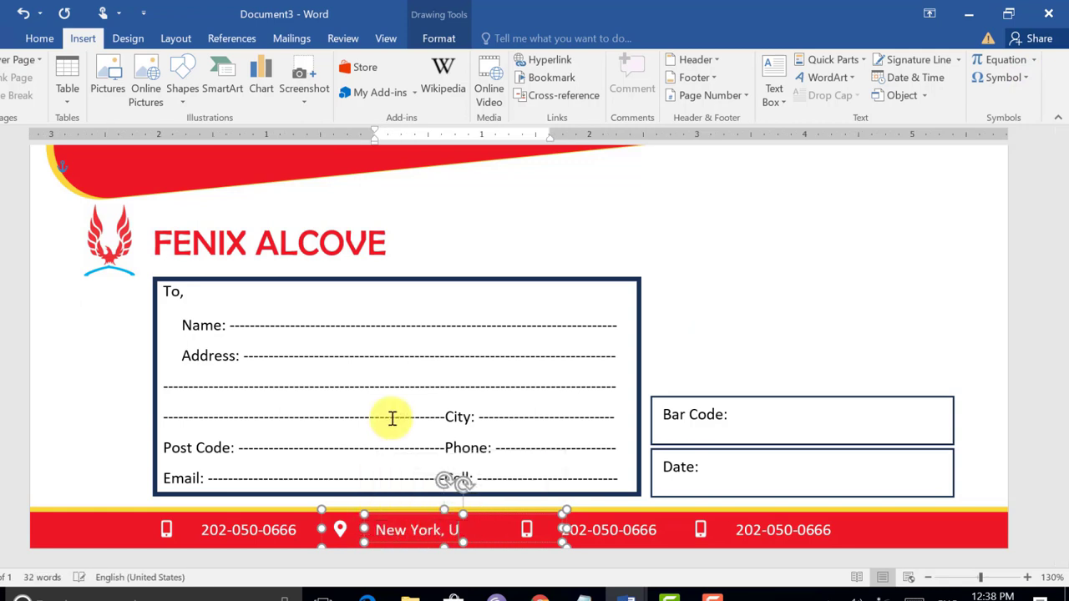
{"action": "type", "text": "SA"}
Change the third group to an envelope icon with the e-mail address.
{"action": "double_click", "coordinate": [524, 532]}
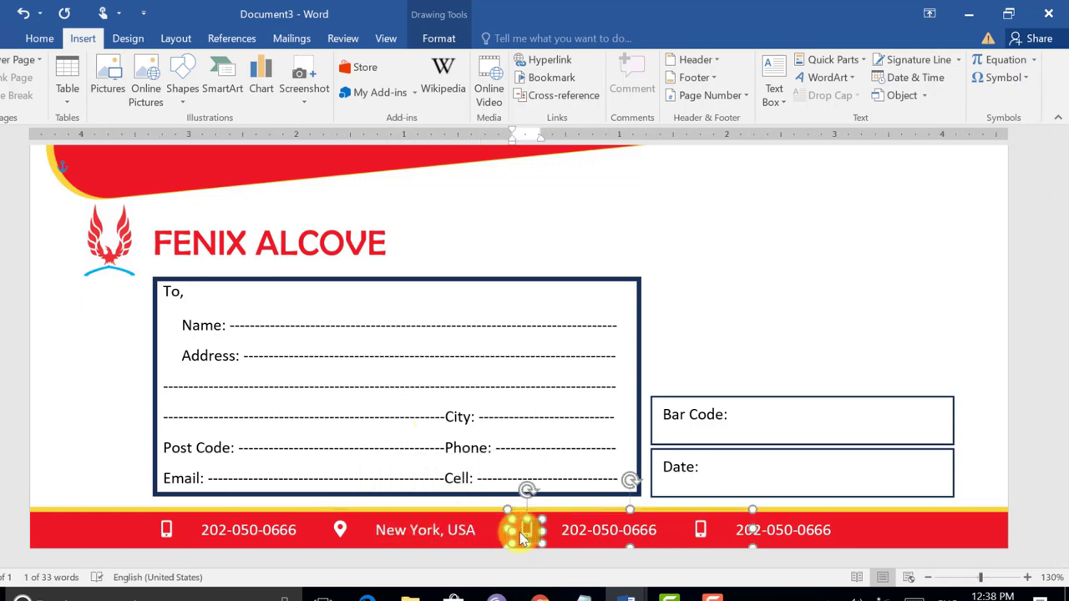
{"action": "left_click", "coordinate": [1024, 79]}
{"action": "left_click", "coordinate": [1027, 100]}
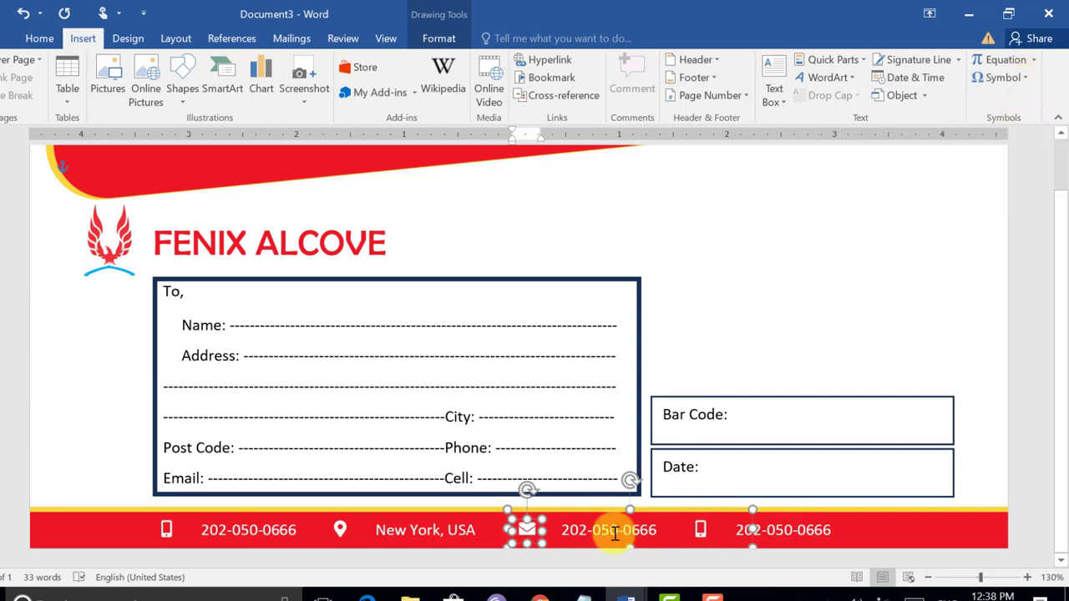
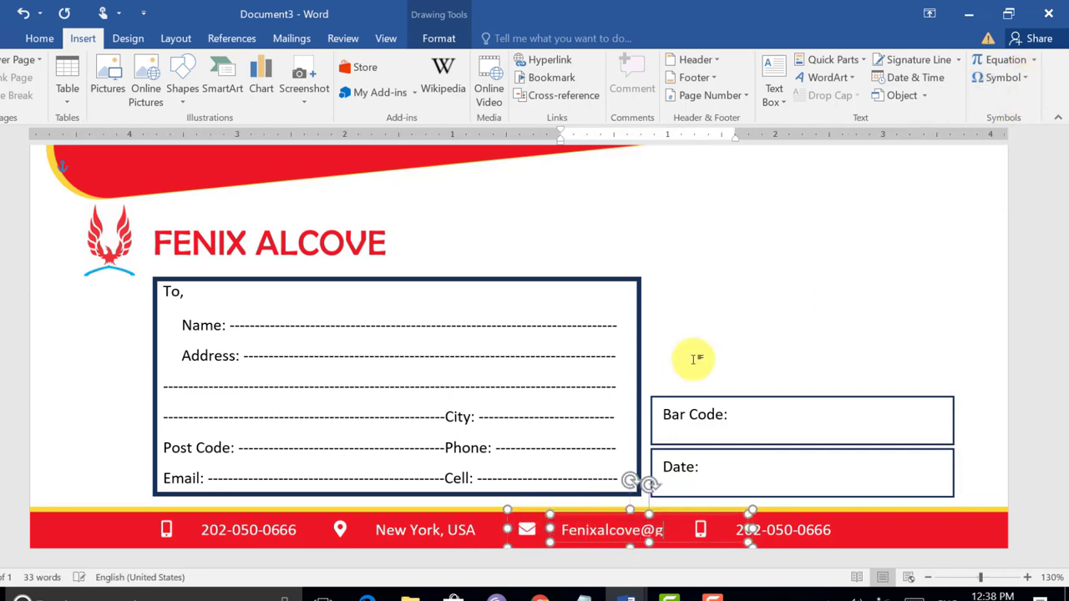
{"action": "left_click", "coordinate": [831, 529]}
{"action": "key", "text": "Right"}
{"action": "key", "text": "Right"}
{"action": "key", "text": "Right"}
{"action": "key", "text": "Right"}
{"action": "key", "text": "Right"}
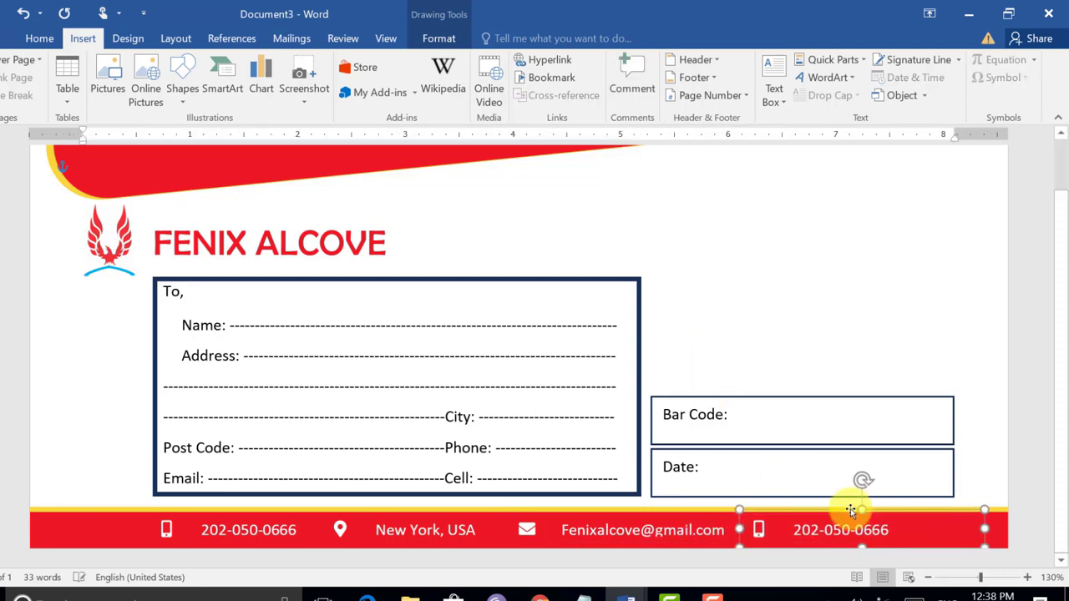
{"action": "key", "text": "Right"}
{"action": "left_click", "coordinate": [762, 529], "text": "shift"}
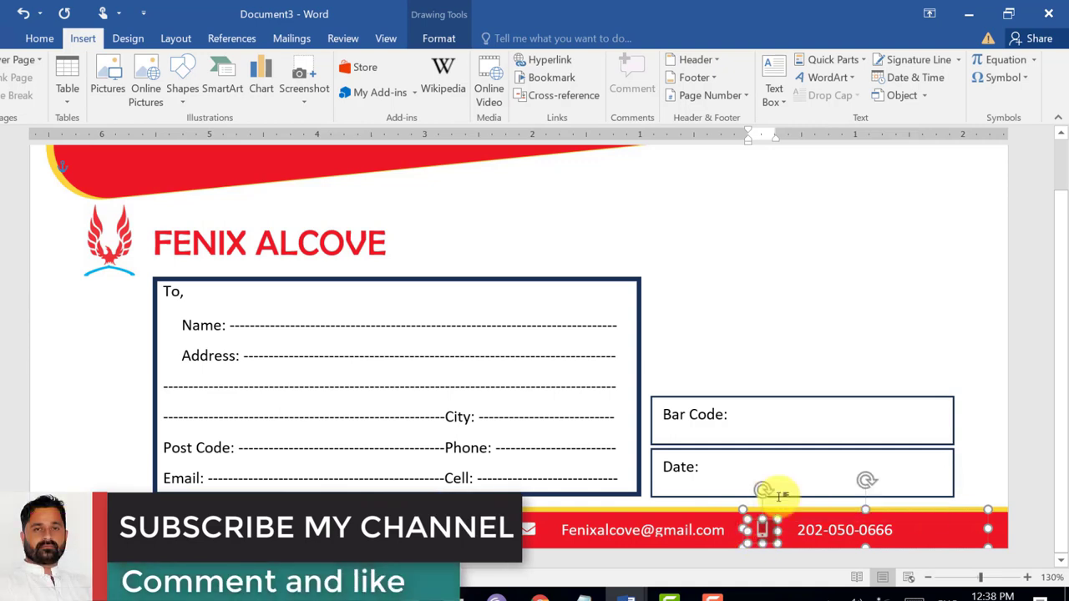
{"action": "key", "text": "Right"}
{"action": "key", "text": "Right"}
{"action": "key", "text": "Right"}
{"action": "key", "text": "Right"}
{"action": "key", "text": "Right"}
{"action": "key", "text": "Right"}
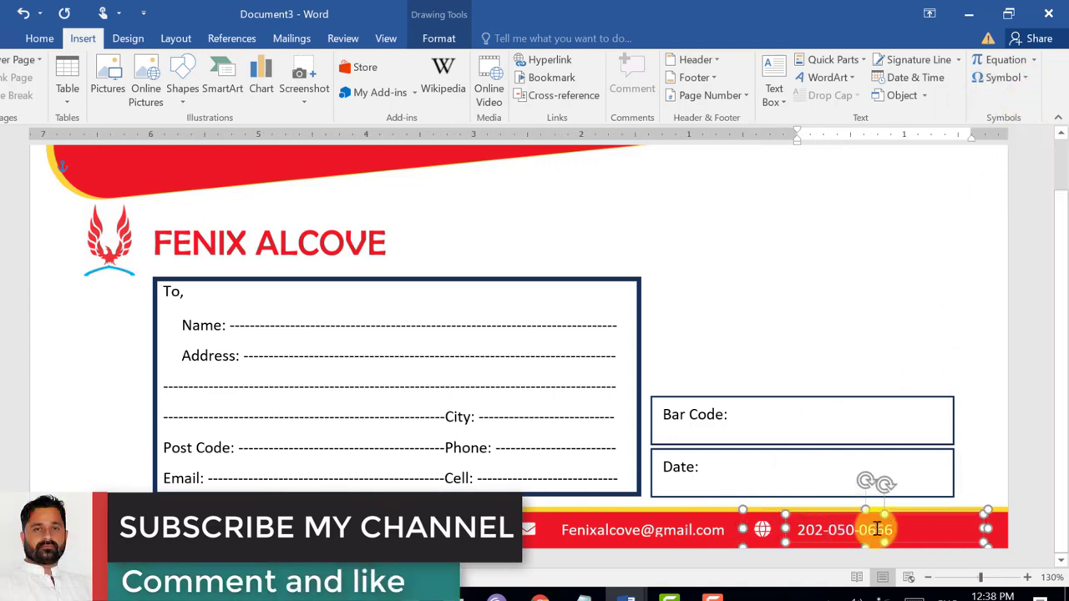
{"action": "key", "text": "Right"}
{"action": "key", "text": "Right"}
{"action": "key", "text": "Right"}
{"action": "type", "text": "www."}
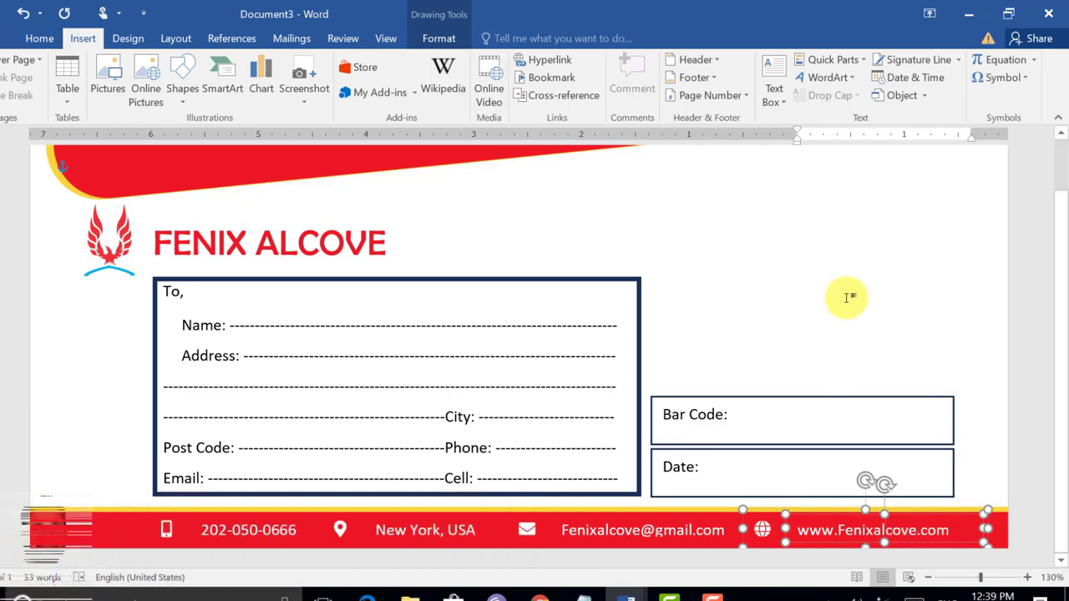
{"action": "left_click", "coordinate": [869, 342]}
Box-select all footer icons and contact texts and nudge them left.
{"action": "left_click", "coordinate": [692, 536]}
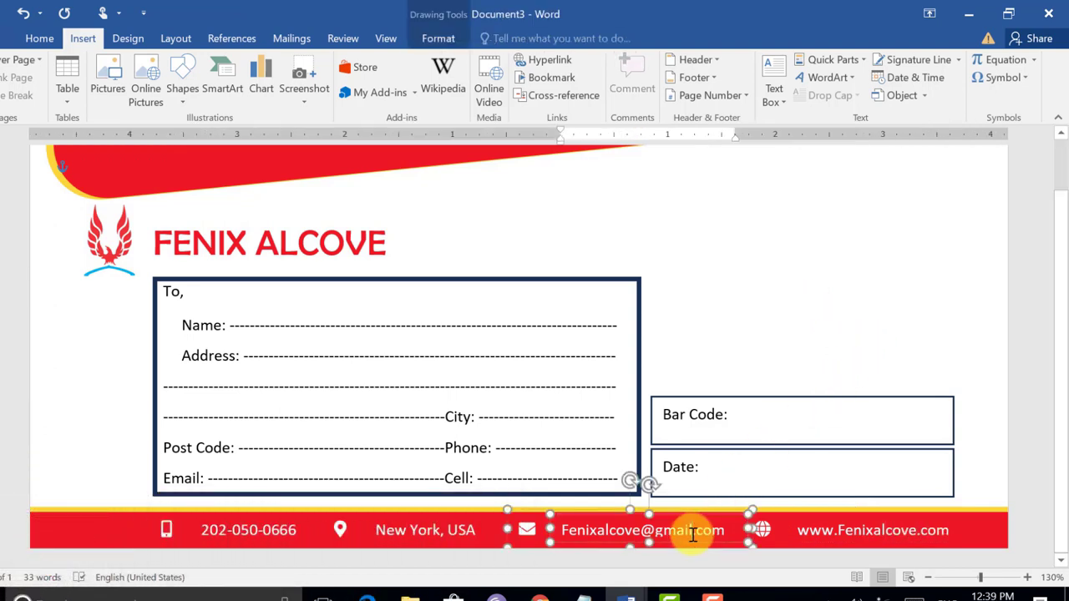
{"action": "left_click", "coordinate": [649, 541]}
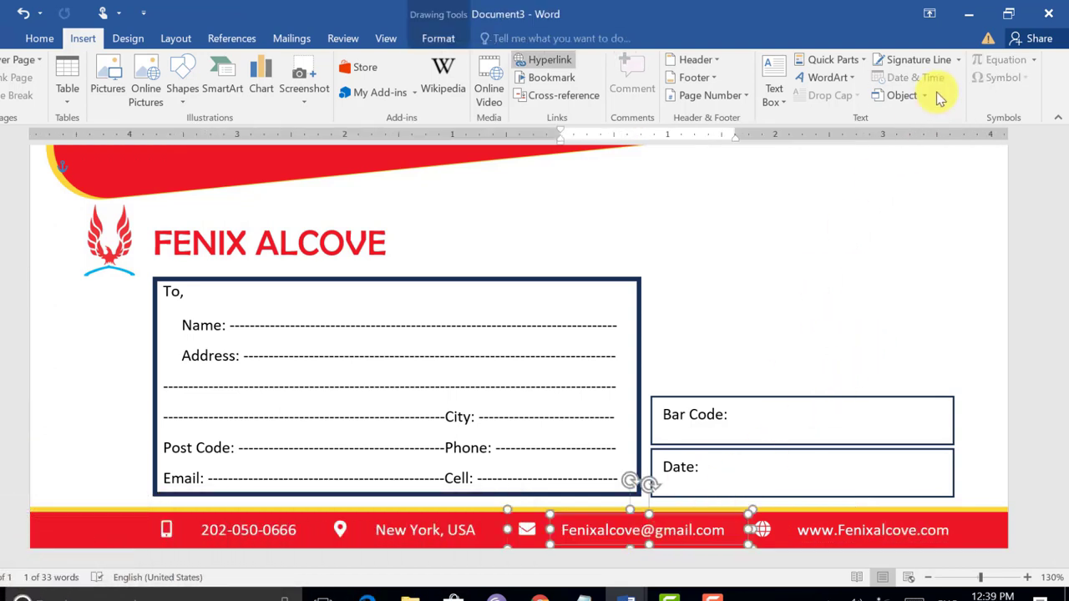
{"action": "left_click", "coordinate": [39, 37]}
{"action": "left_click", "coordinate": [985, 95]}
{"action": "left_click", "coordinate": [935, 137]}
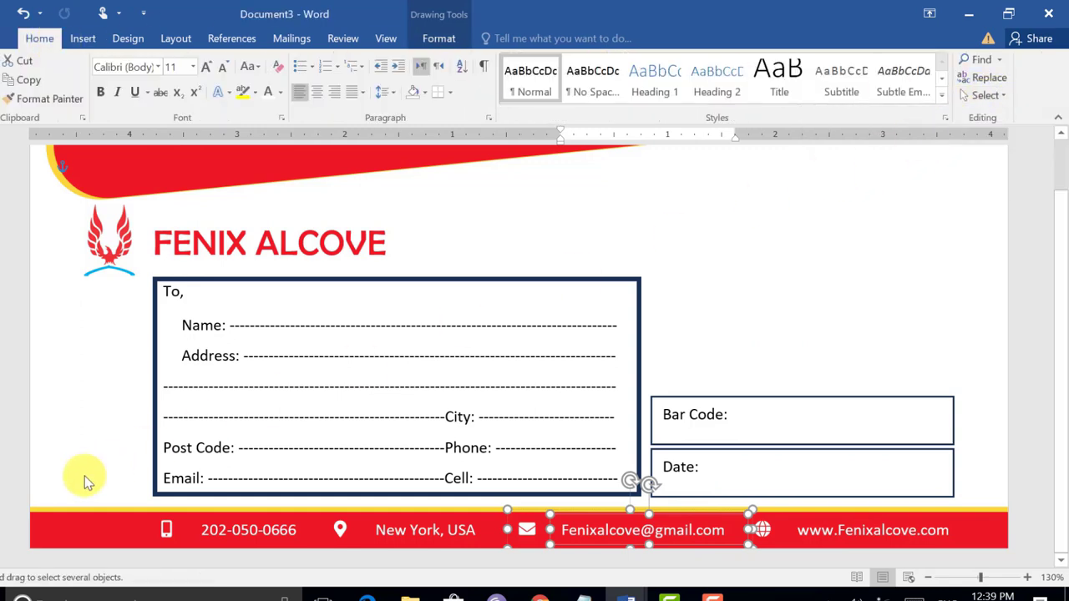
{"action": "left_click_drag", "start_coordinate": [84, 482], "coordinate": [991, 571]}
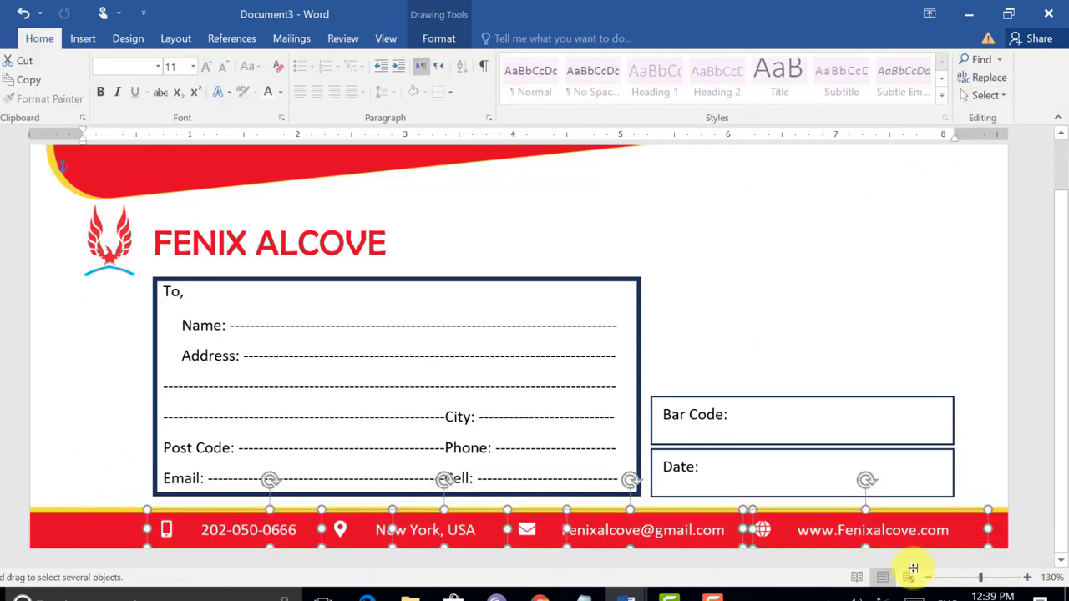
{"action": "key", "text": "ctrl+Left"}
{"action": "key", "text": "ctrl+Left"}
{"action": "key", "text": "ctrl+Left"}
{"action": "key", "text": "ctrl+Left"}
{"action": "key", "text": "ctrl+Left"}
{"action": "key", "text": "ctrl+Left"}
{"action": "key", "text": "ctrl+Left"}
{"action": "key", "text": "ctrl+Left"}
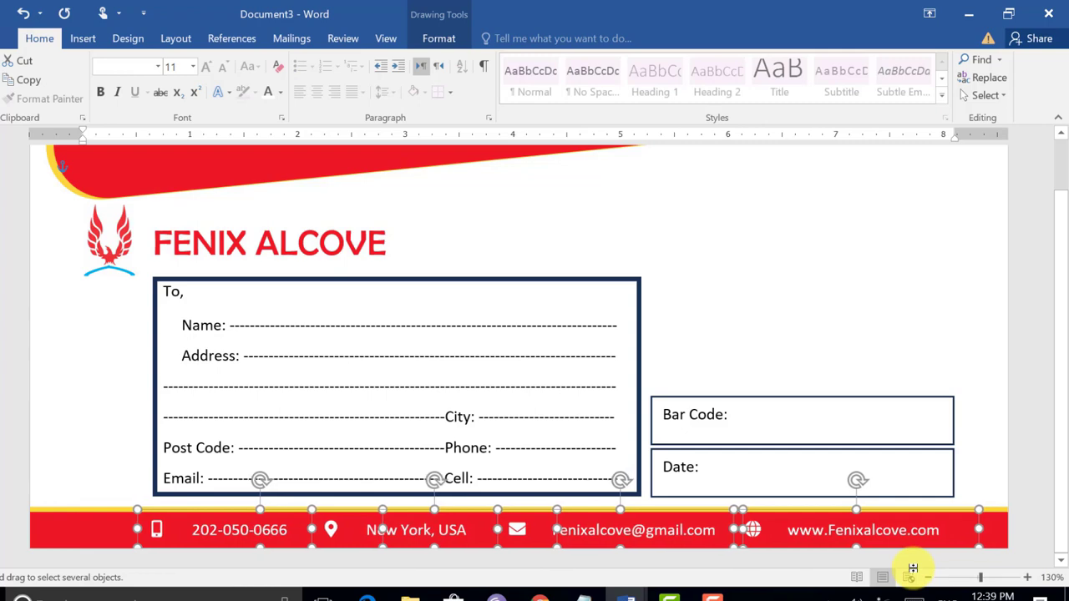
{"action": "key", "text": "ctrl+Left"}
{"action": "key", "text": "ctrl+Left"}
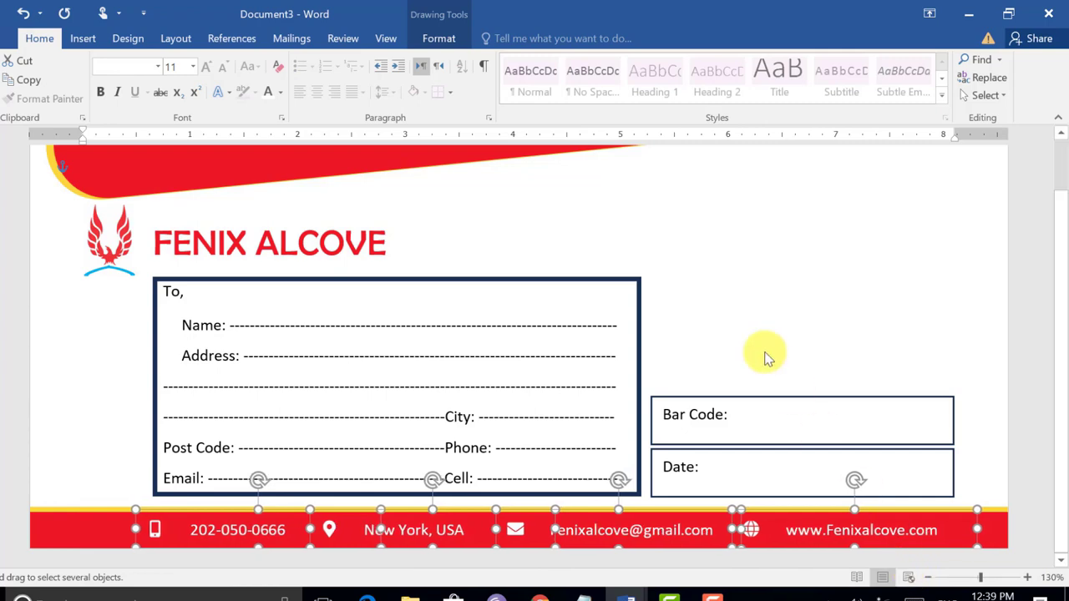
{"action": "left_click", "coordinate": [764, 354]}
{"action": "scroll", "coordinate": [723, 351], "scroll_direction": "up", "scroll_amount": 1}
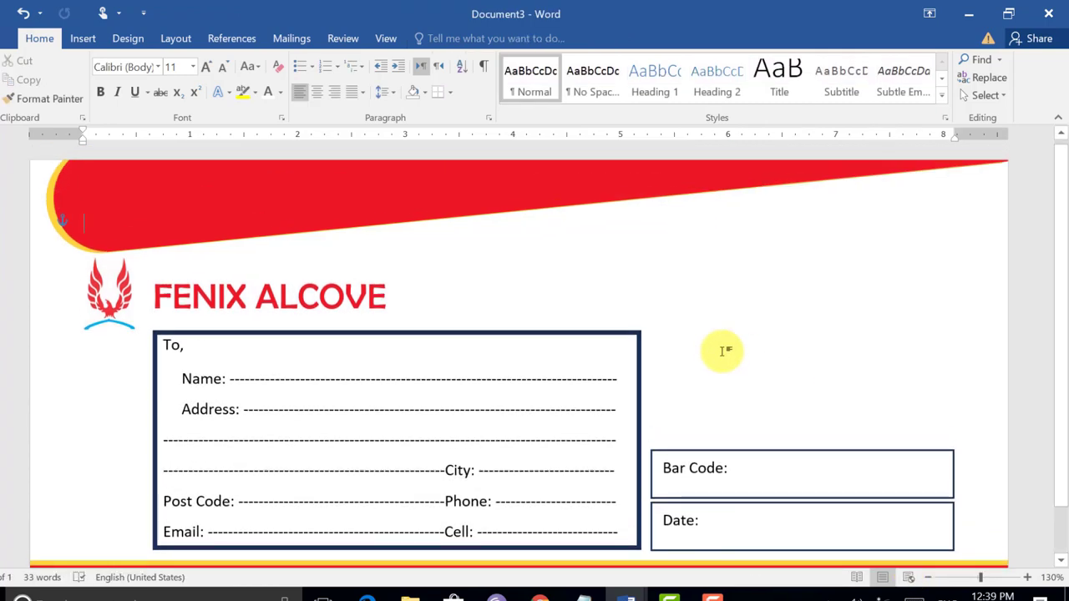
Paste the whole envelope design as a second page.
{"action": "key", "text": "ctrl+a"}
{"action": "left_click", "coordinate": [962, 516]}
{"action": "scroll", "coordinate": [962, 516], "scroll_direction": "down", "scroll_amount": 1}
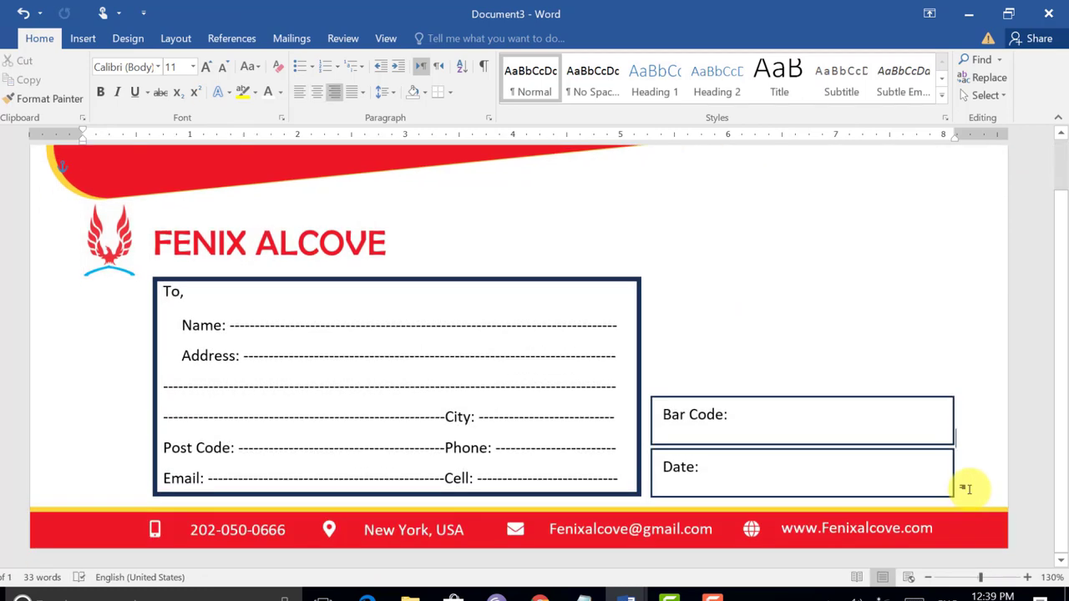
{"action": "scroll", "coordinate": [962, 488], "scroll_direction": "down", "scroll_amount": 2}
{"action": "key", "text": "ctrl+v"}
{"action": "scroll", "coordinate": [914, 479], "scroll_direction": "down", "scroll_amount": 5}
{"action": "scroll", "coordinate": [750, 508], "scroll_direction": "up", "scroll_amount": 2}
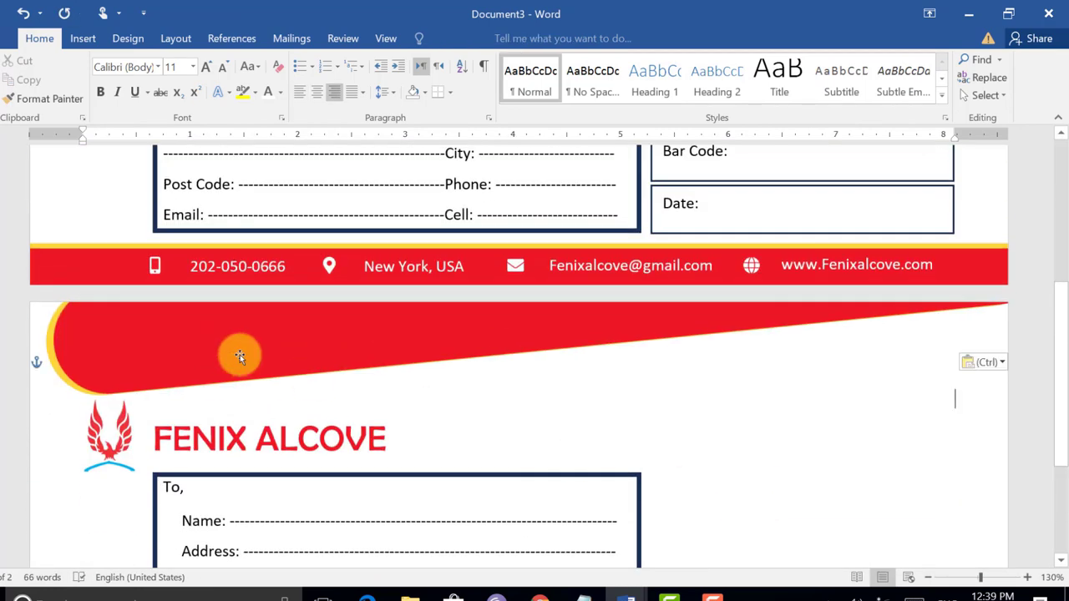
Fill the new page's top swoosh with dark navy.
{"action": "left_click", "coordinate": [240, 357]}
{"action": "left_click", "coordinate": [439, 38]}
{"action": "left_click", "coordinate": [393, 59]}
{"action": "left_click", "coordinate": [347, 219]}
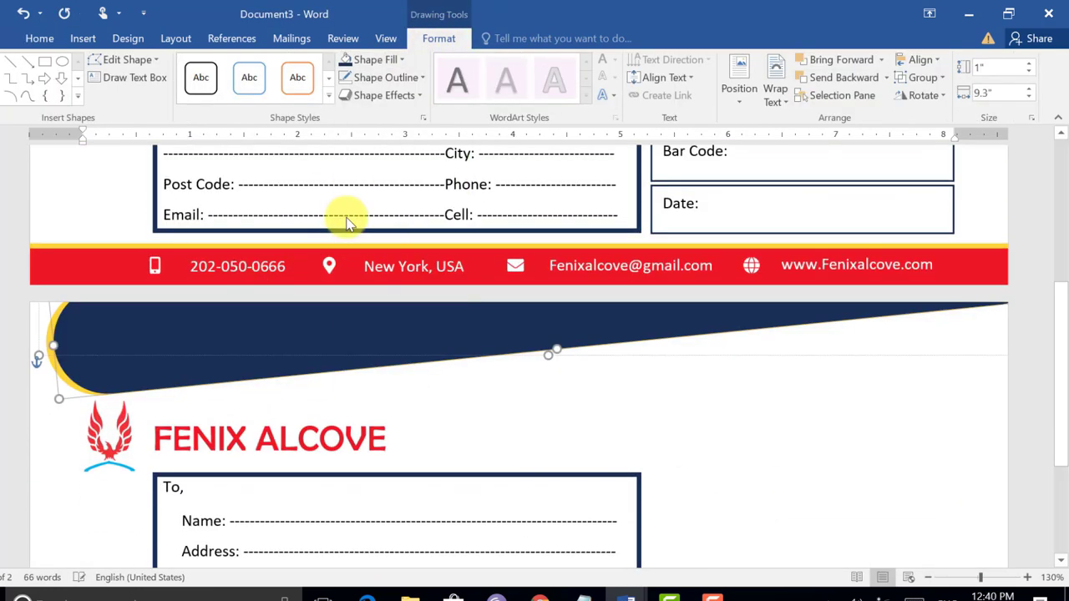
{"action": "left_click", "coordinate": [693, 408]}
{"action": "scroll", "coordinate": [477, 391], "scroll_direction": "down", "scroll_amount": 1}
Colour the FENIX ALCOVE title text navy.
{"action": "left_click", "coordinate": [353, 384]}
{"action": "left_click", "coordinate": [422, 46]}
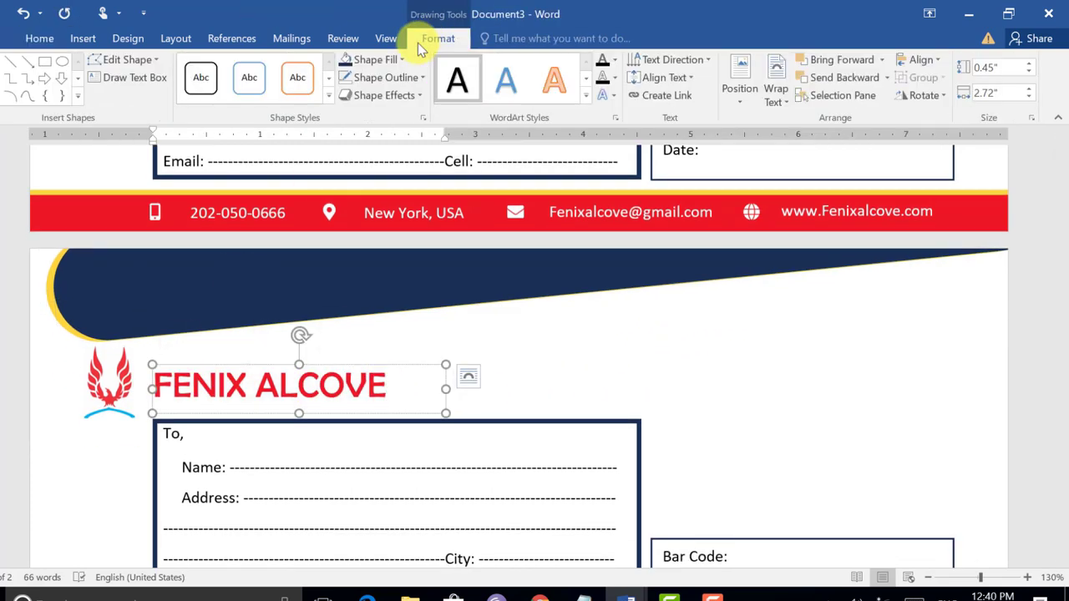
{"action": "key", "text": "ctrl+a"}
{"action": "left_click", "coordinate": [58, 44]}
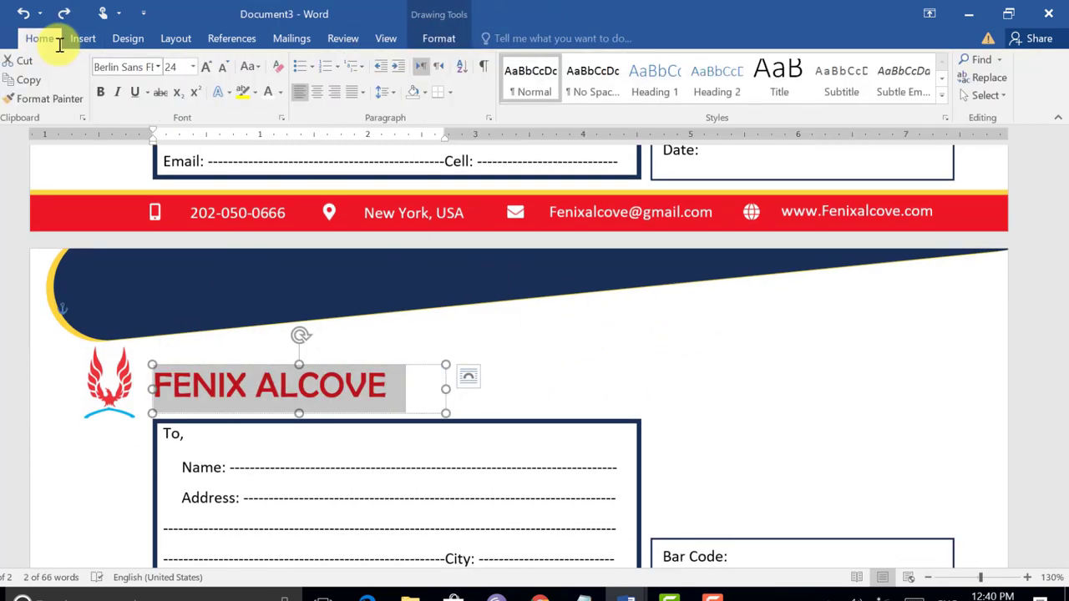
{"action": "left_click", "coordinate": [279, 92]}
{"action": "left_click", "coordinate": [267, 267]}
Recolour the phoenix logo to grayscale.
{"action": "left_click", "coordinate": [107, 380]}
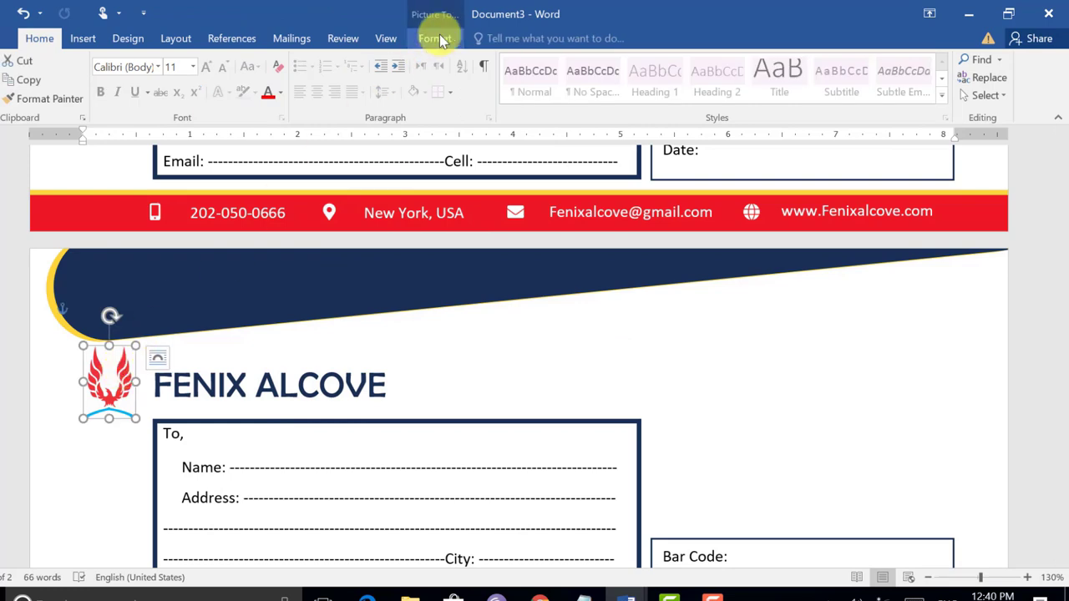
{"action": "left_click", "coordinate": [434, 38]}
{"action": "left_click", "coordinate": [58, 79]}
{"action": "scroll", "coordinate": [250, 234], "scroll_direction": "down", "scroll_amount": 1}
{"action": "scroll", "coordinate": [361, 331], "scroll_direction": "up", "scroll_amount": 1}
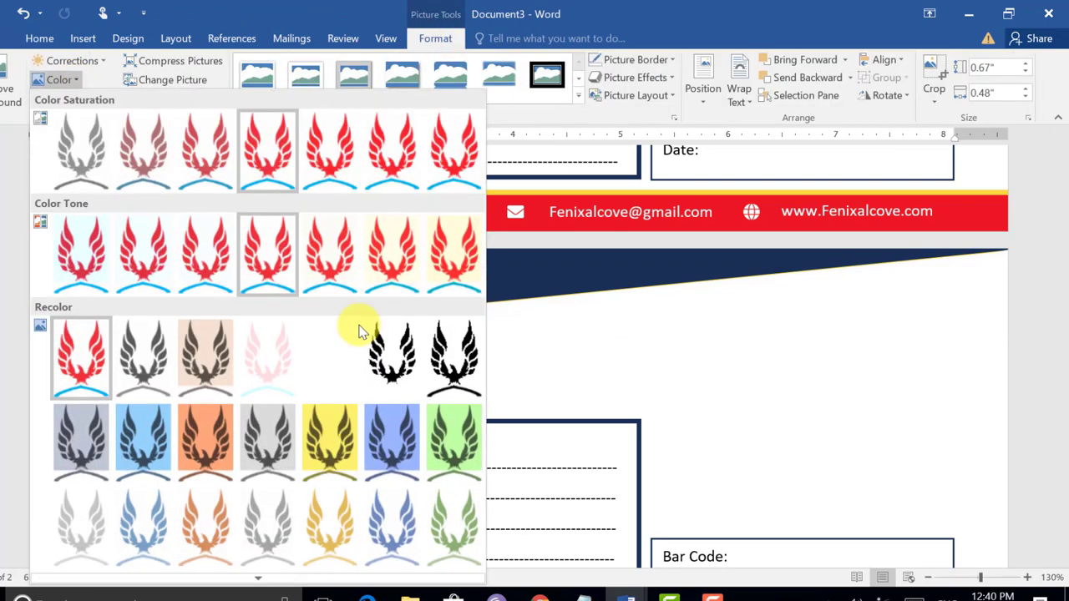
{"action": "left_click", "coordinate": [142, 361]}
{"action": "left_click", "coordinate": [692, 406]}
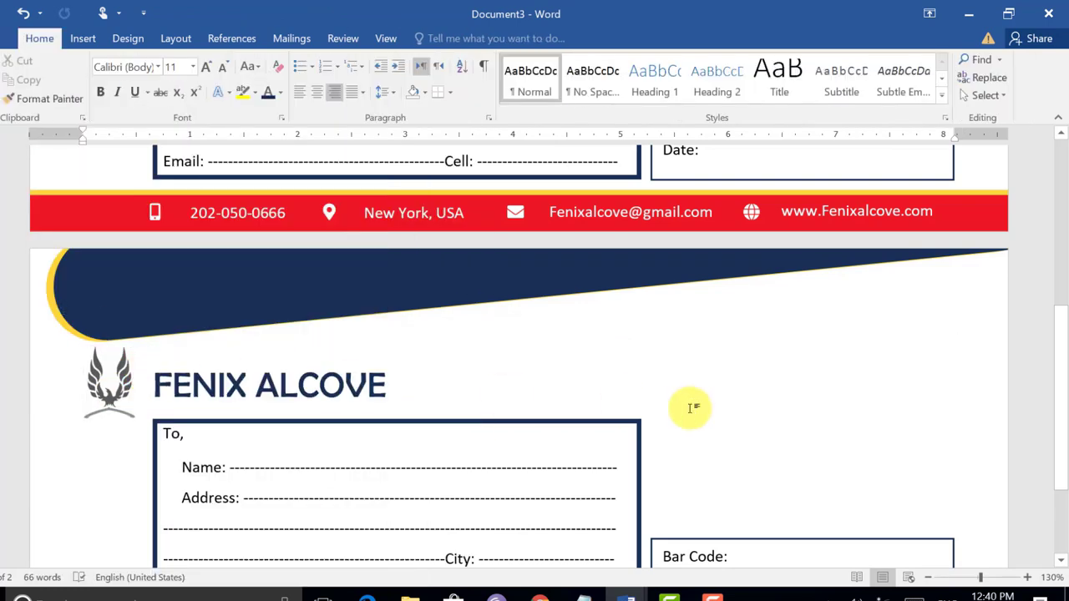
{"action": "scroll", "coordinate": [704, 406], "scroll_direction": "down", "scroll_amount": 3}
{"action": "left_click", "coordinate": [978, 544]}
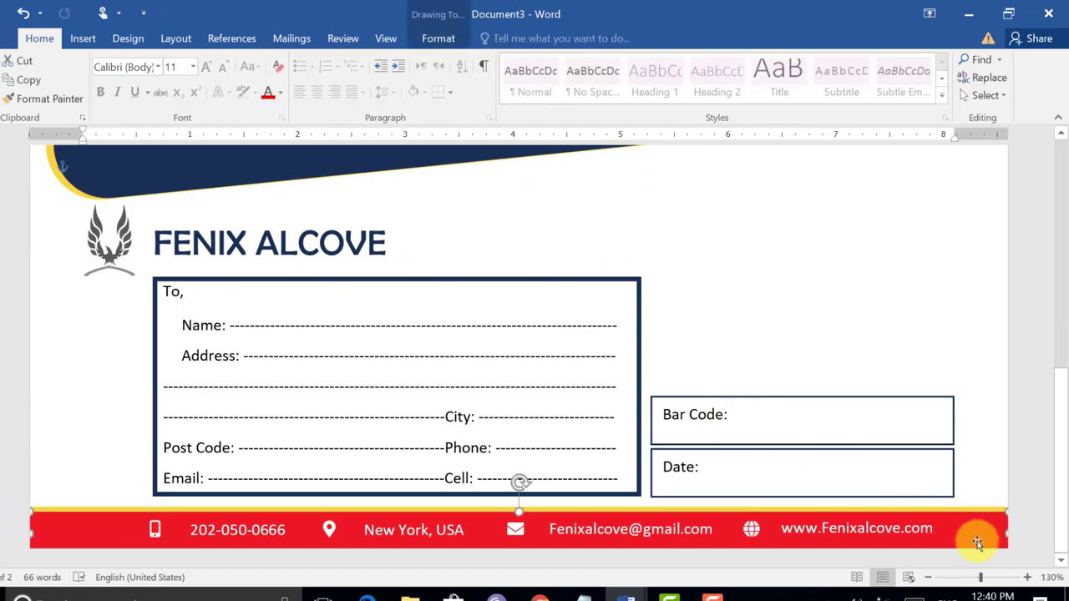
Recolour the second page's bottom contact band from red to dark navy.
{"action": "left_click", "coordinate": [436, 37]}
{"action": "left_click", "coordinate": [345, 60]}
{"action": "left_click", "coordinate": [854, 334]}
{"action": "scroll", "coordinate": [848, 340], "scroll_direction": "up", "scroll_amount": 1}
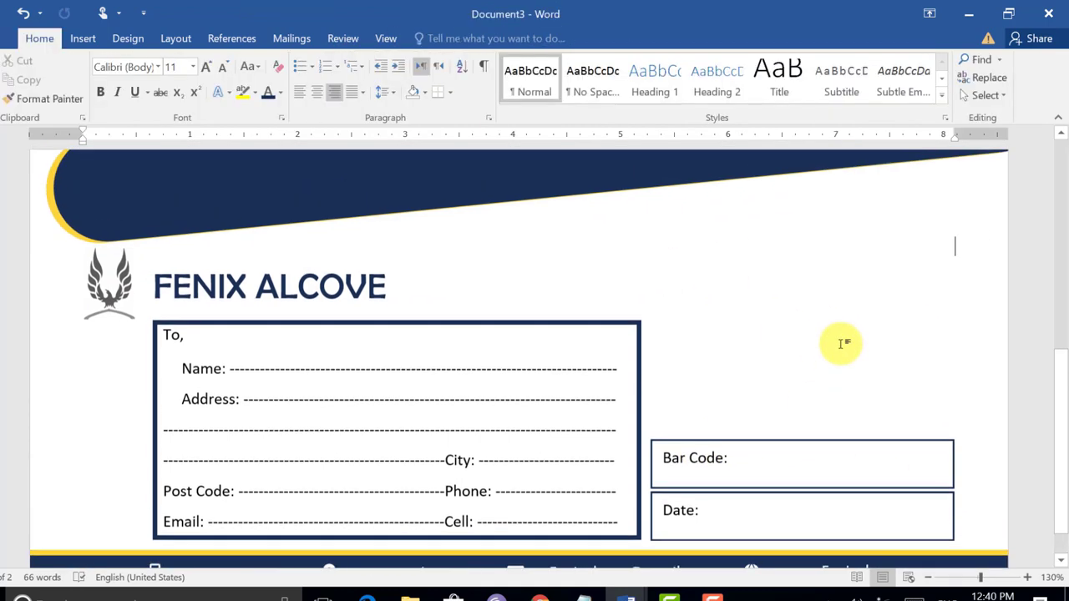
{"action": "scroll", "coordinate": [844, 343], "scroll_direction": "down", "scroll_amount": 1}
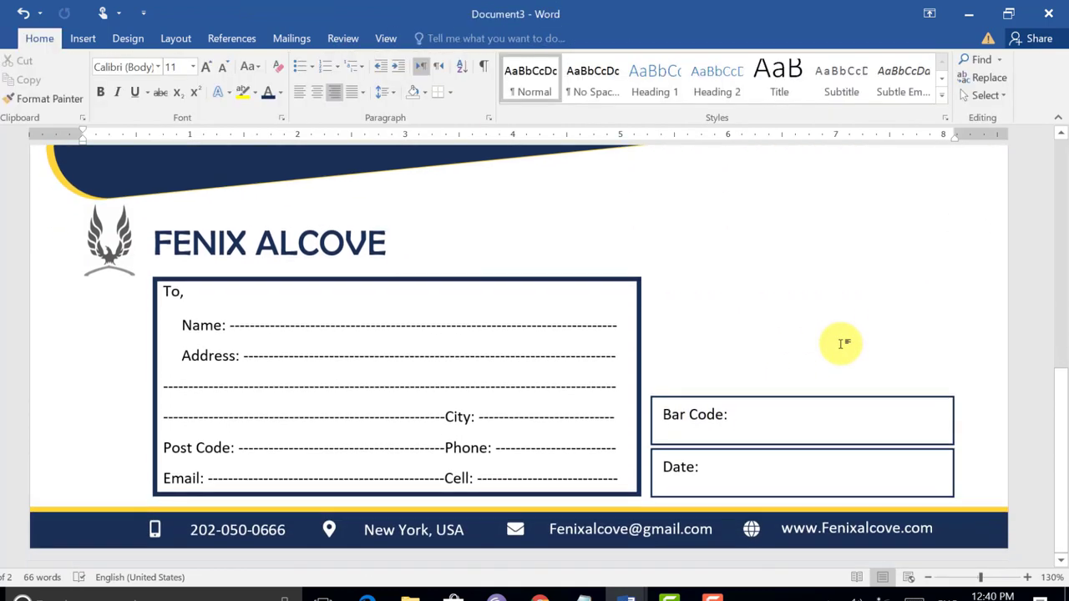